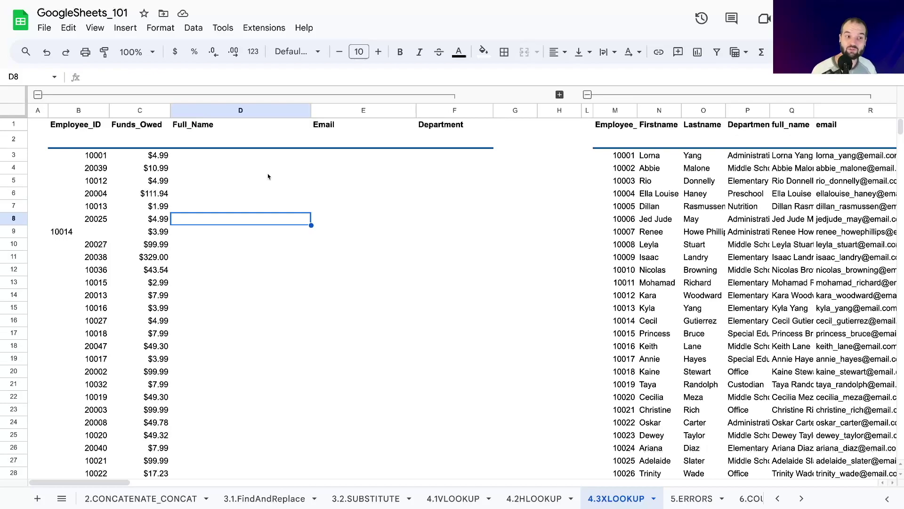
{"action": "left_click", "coordinate": [211, 157]}
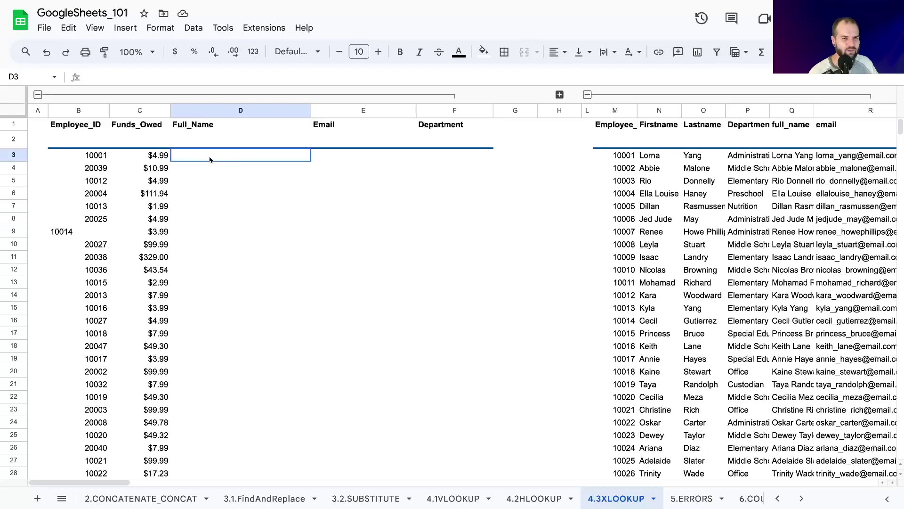
{"action": "type", "text": "="}
{"action": "key", "text": "BackSpace"}
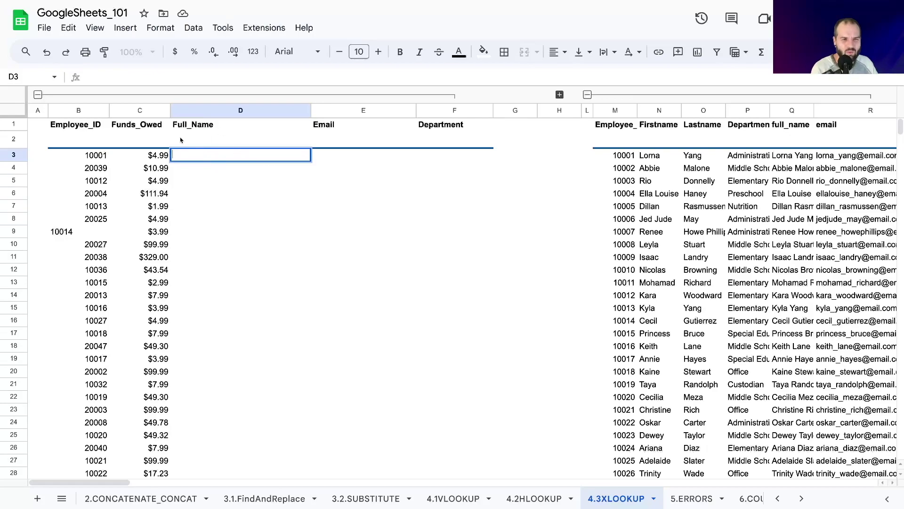
Compare the Employee_ID and Funds_Owed cells with the lookup table's ID column and the empty Full_Name, Email and Department cells
{"action": "left_click", "coordinate": [76, 157]}
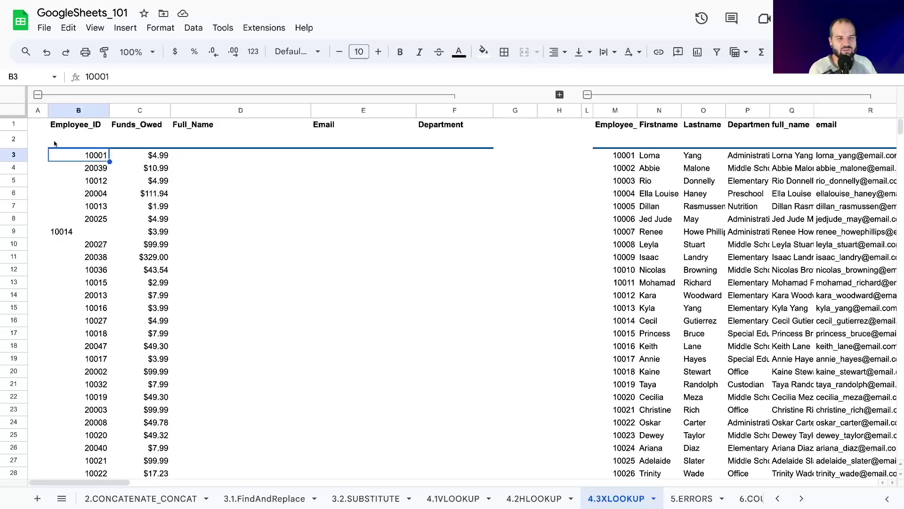
{"action": "left_click", "coordinate": [615, 155]}
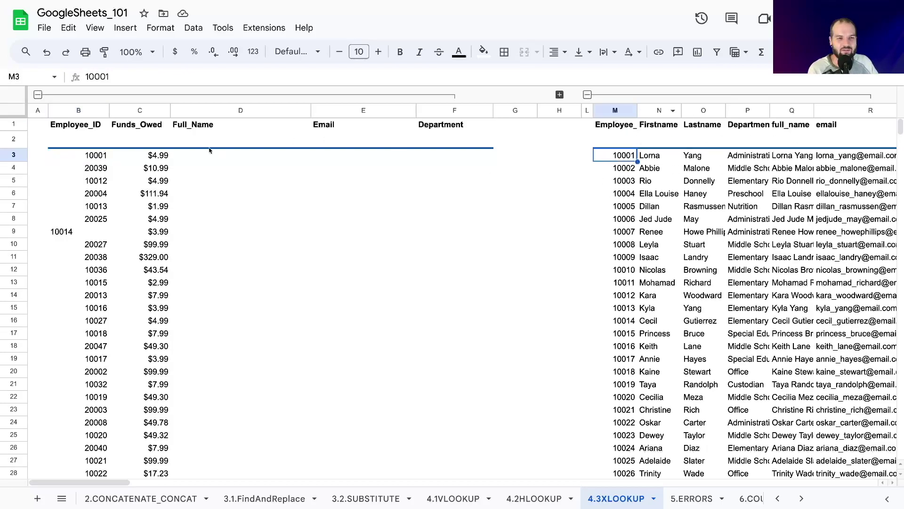
{"action": "left_click", "coordinate": [227, 162]}
{"action": "left_click", "coordinate": [350, 161]}
{"action": "left_click", "coordinate": [426, 159]}
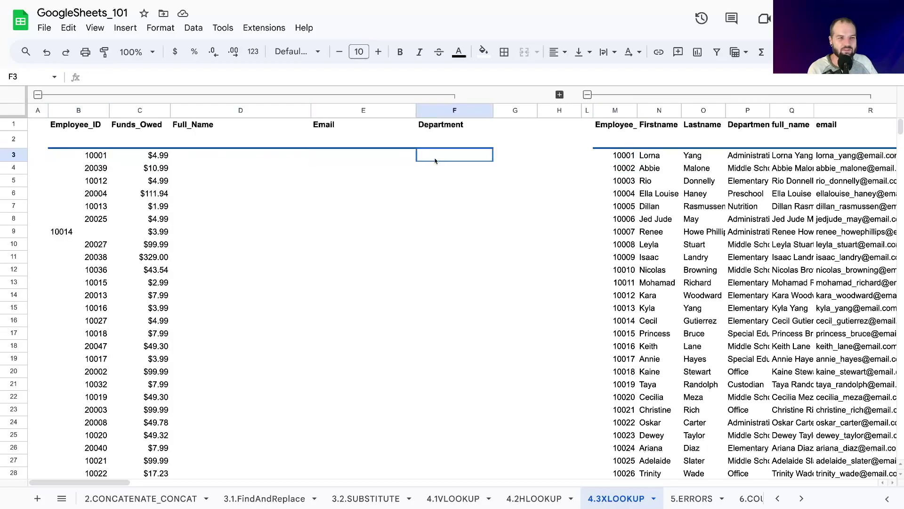
{"action": "left_click", "coordinate": [102, 167]}
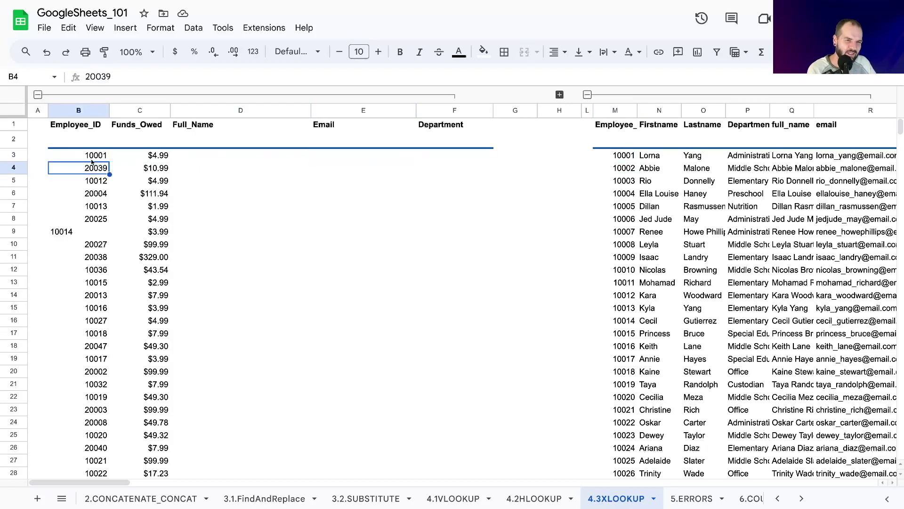
{"action": "left_click", "coordinate": [142, 160]}
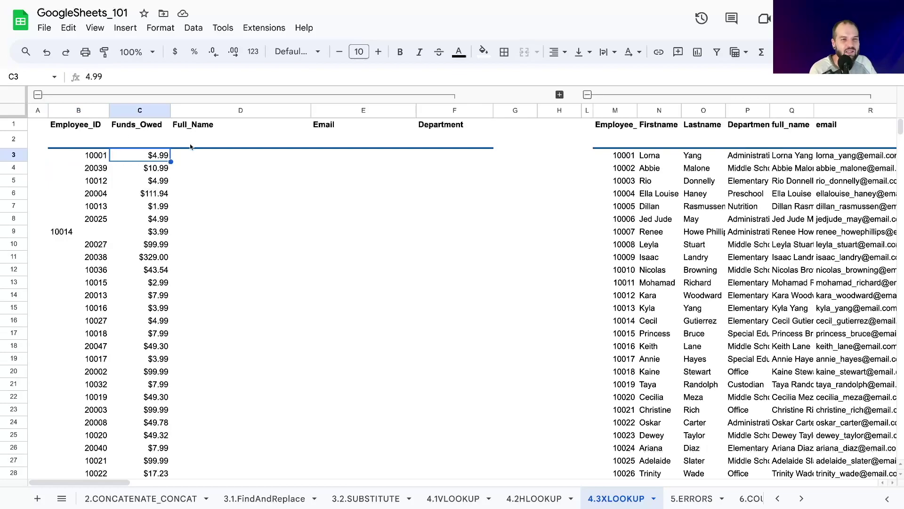
Begin an XLOOKUP formula in D3 under Full_Name with the employee ID in B3 as the search key
{"action": "left_click", "coordinate": [194, 160]}
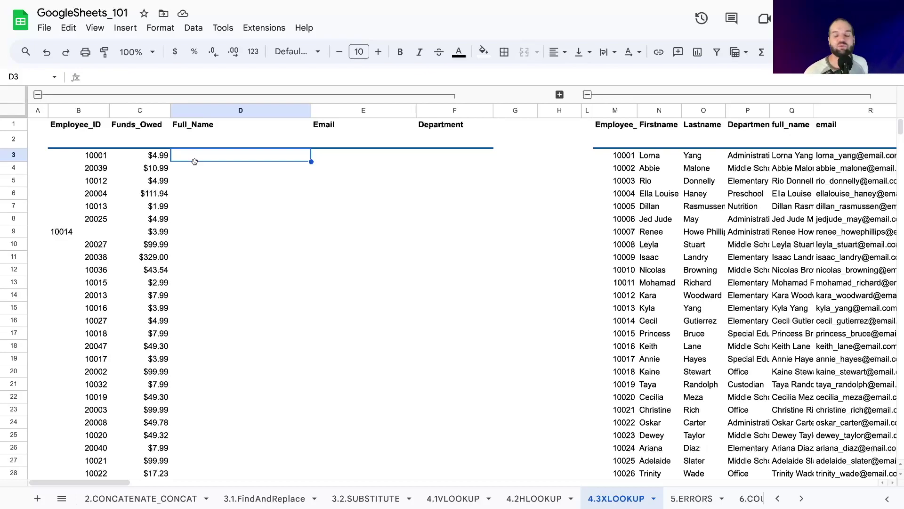
{"action": "type", "text": "=xloo"}
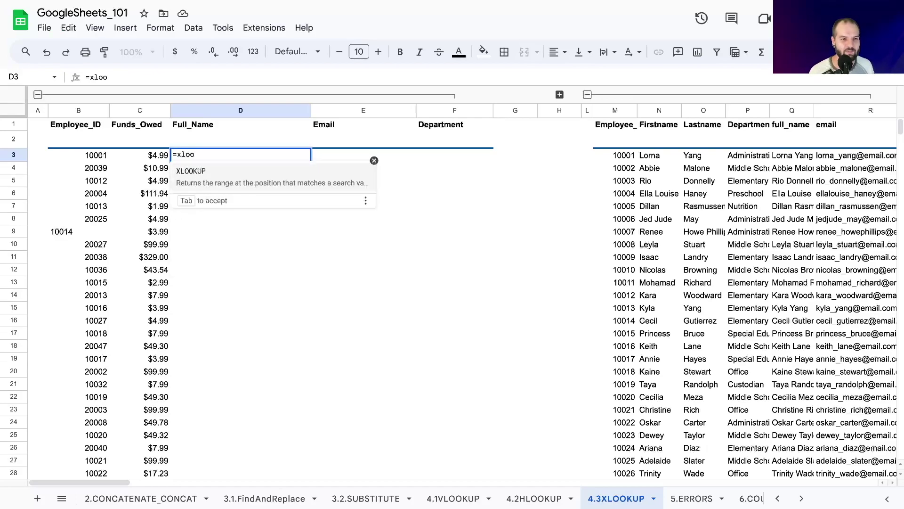
{"action": "key", "text": "Tab"}
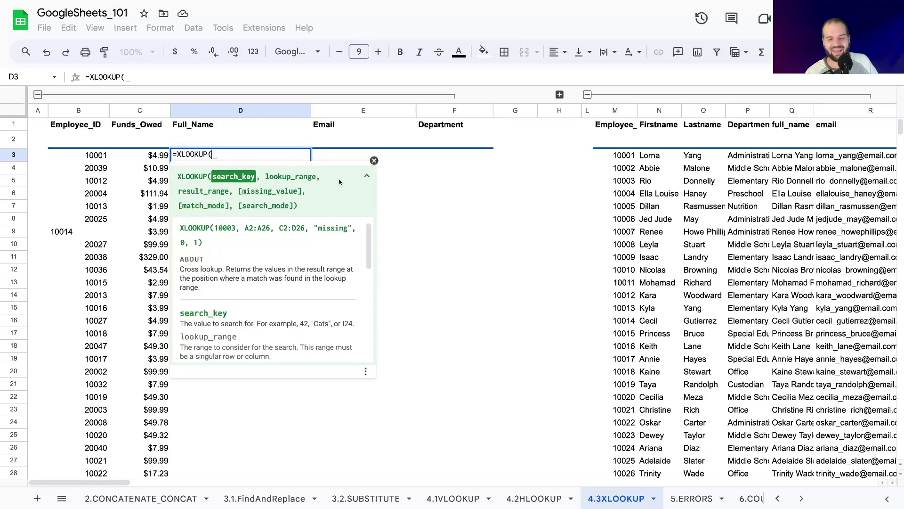
{"action": "left_click", "coordinate": [244, 192]}
{"action": "left_click", "coordinate": [243, 192]}
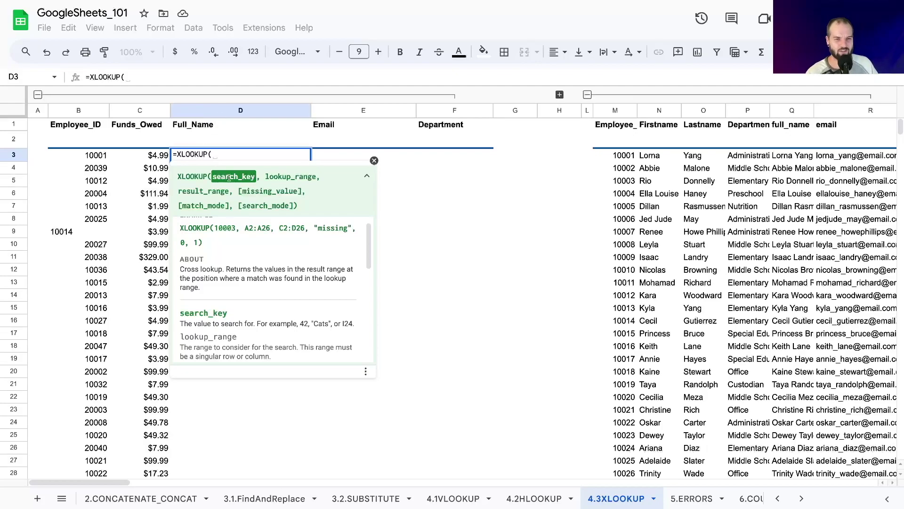
{"action": "left_click", "coordinate": [77, 154]}
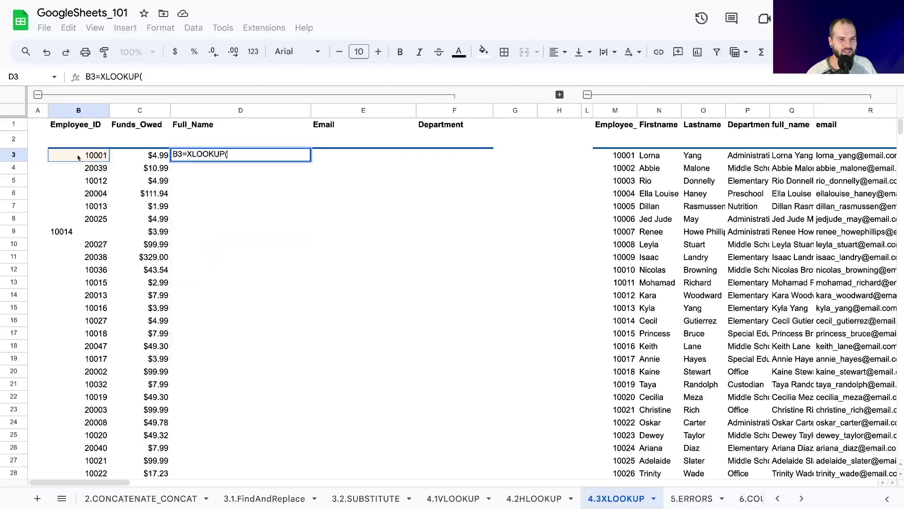
{"action": "type", "text": ","}
{"action": "left_click", "coordinate": [184, 154]}
{"action": "key", "text": "BackSpace"}
{"action": "key", "text": "BackSpace"}
{"action": "left_click", "coordinate": [231, 153]}
{"action": "key", "text": "Left"}
{"action": "left_click", "coordinate": [78, 155]}
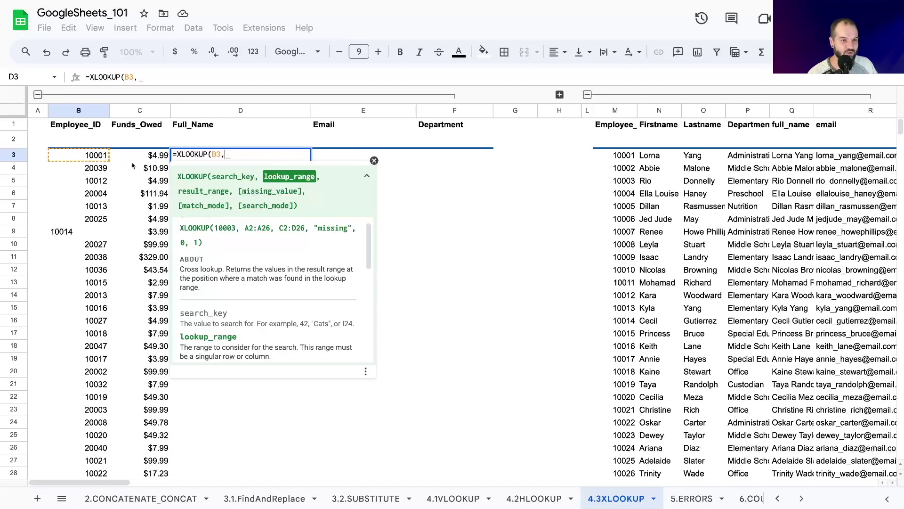
Set the formula's lookup range to the lookup table's whole ID column as the absolute reference $M:$M
{"action": "left_click", "coordinate": [611, 116]}
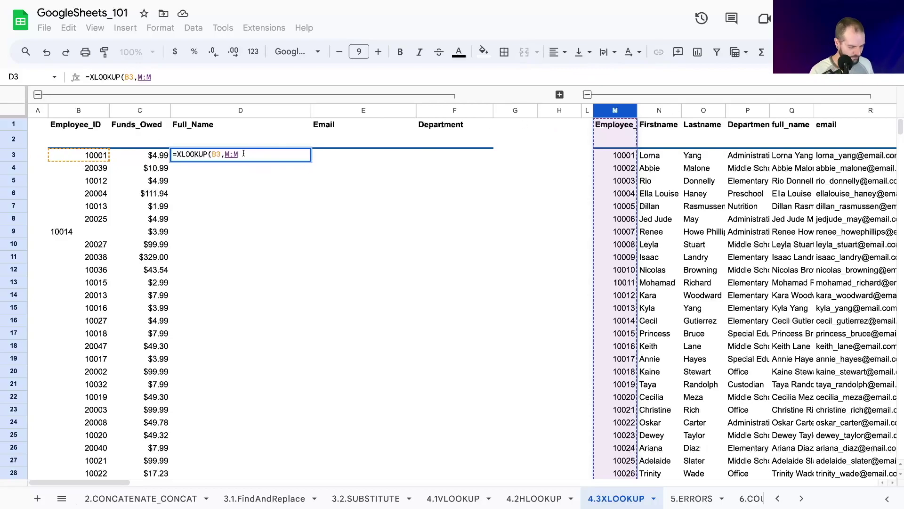
{"action": "key", "text": "F4"}
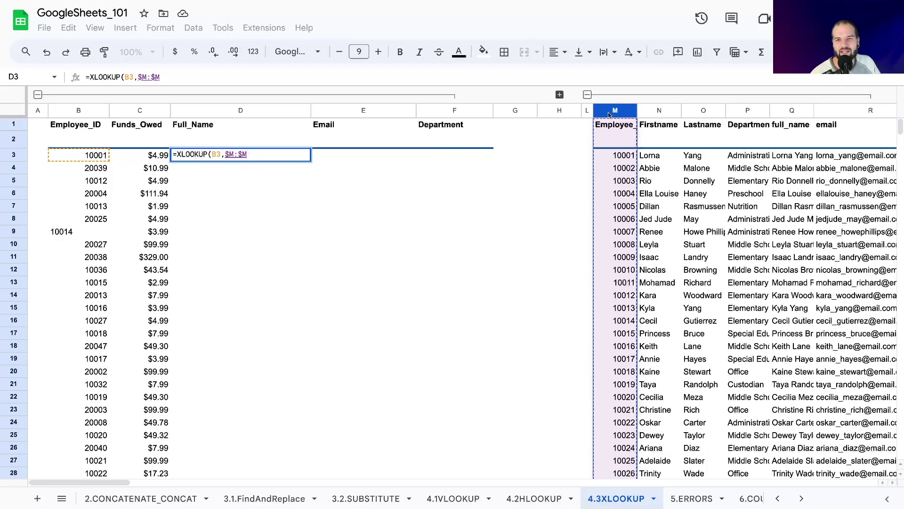
{"action": "scroll", "coordinate": [612, 283], "scroll_direction": "down", "scroll_amount": 20}
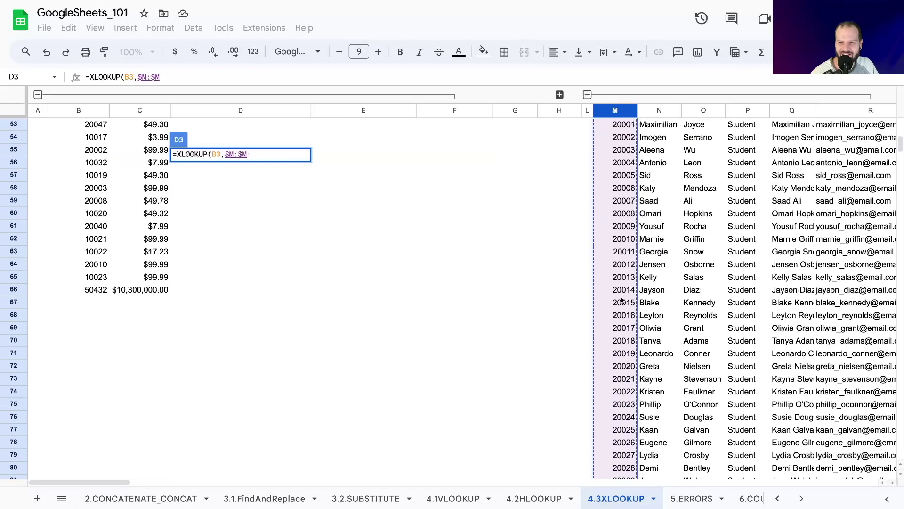
{"action": "scroll", "coordinate": [560, 236], "scroll_direction": "up", "scroll_amount": 20}
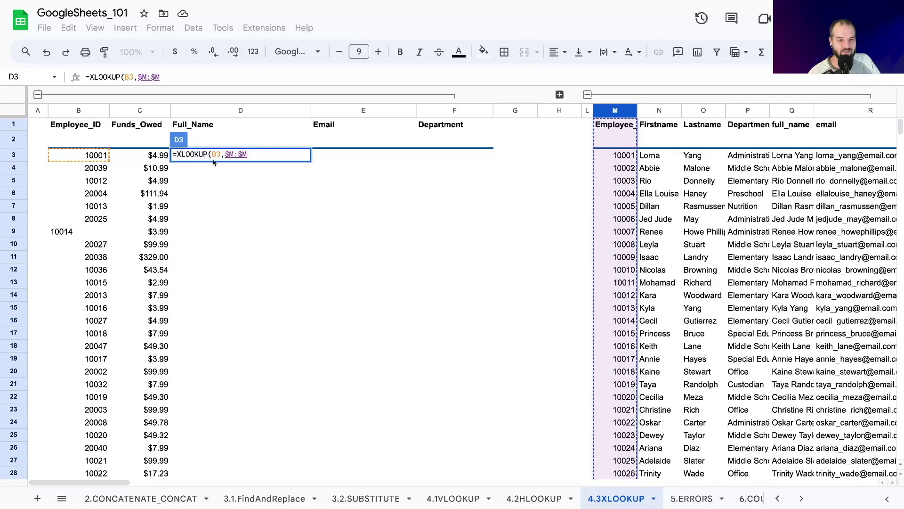
Try starting the lookup range at row 3 by changing its first reference to $M$3
{"action": "left_click", "coordinate": [235, 154]}
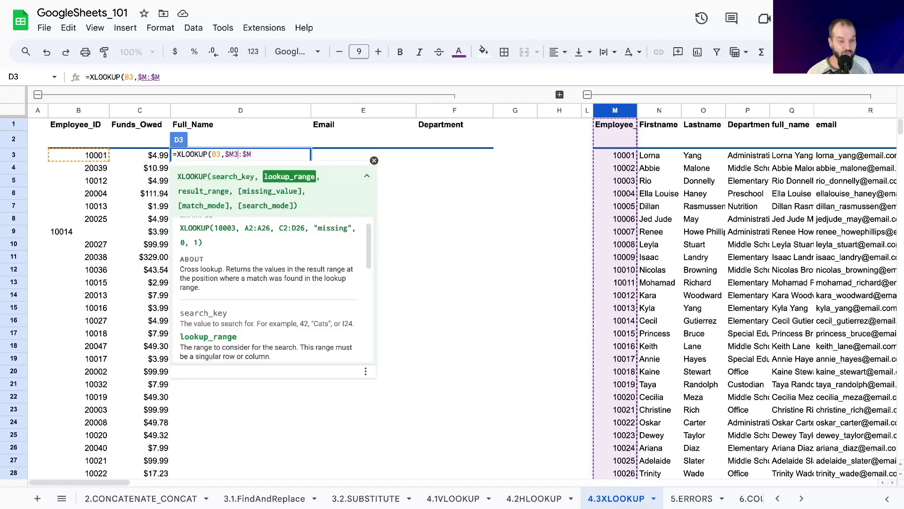
{"action": "type", "text": "3"}
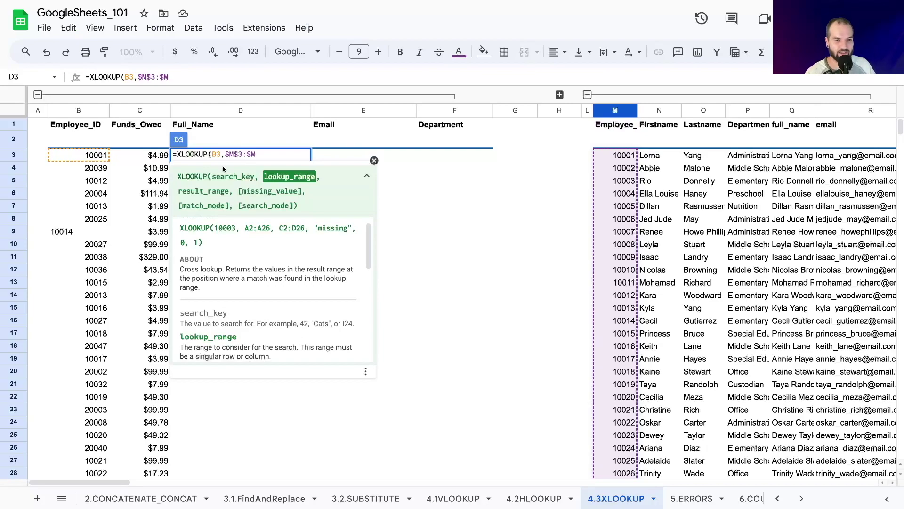
{"action": "left_click_drag", "start_coordinate": [243, 152], "coordinate": [230, 150]}
{"action": "key", "text": "BackSpace"}
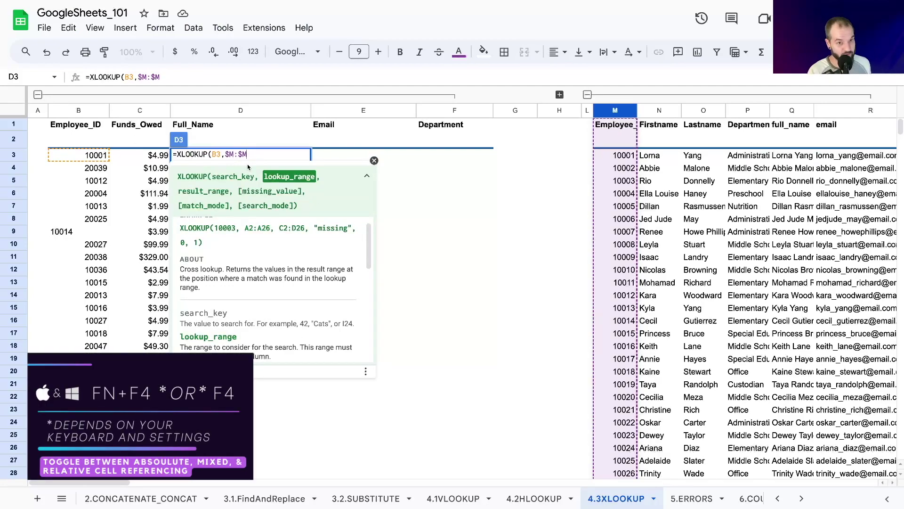
{"action": "key", "text": "super+space"}
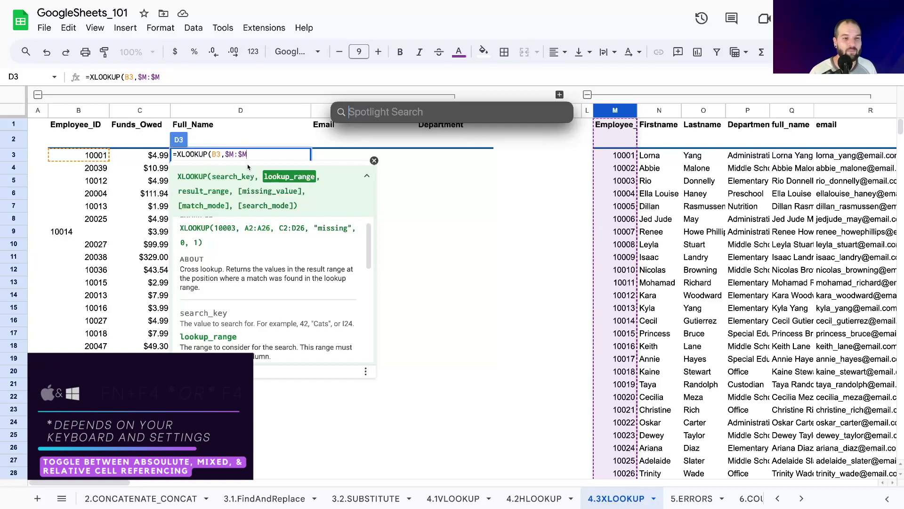
{"action": "key", "text": "Escape"}
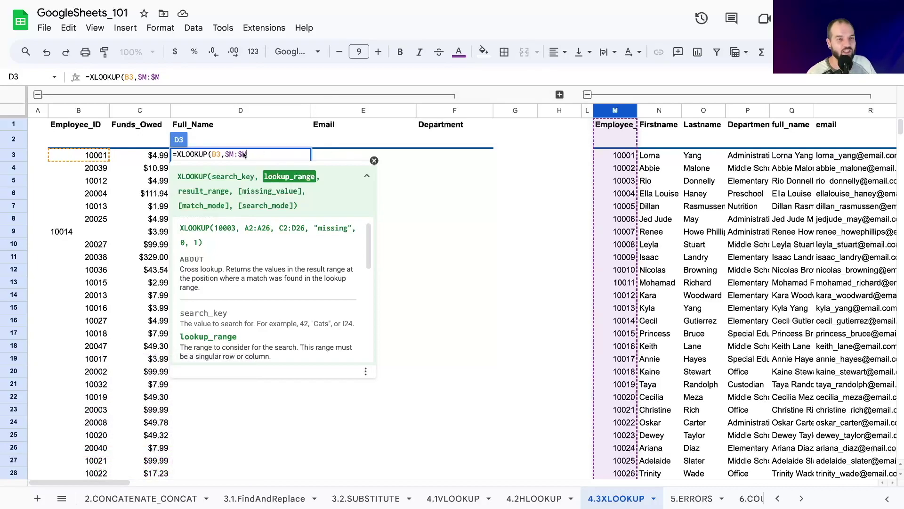
Set the result range to the full_name column, Q:Q, and complete the XLOOKUP formula in D3
{"action": "left_click", "coordinate": [185, 77]}
{"action": "type", "text": ","}
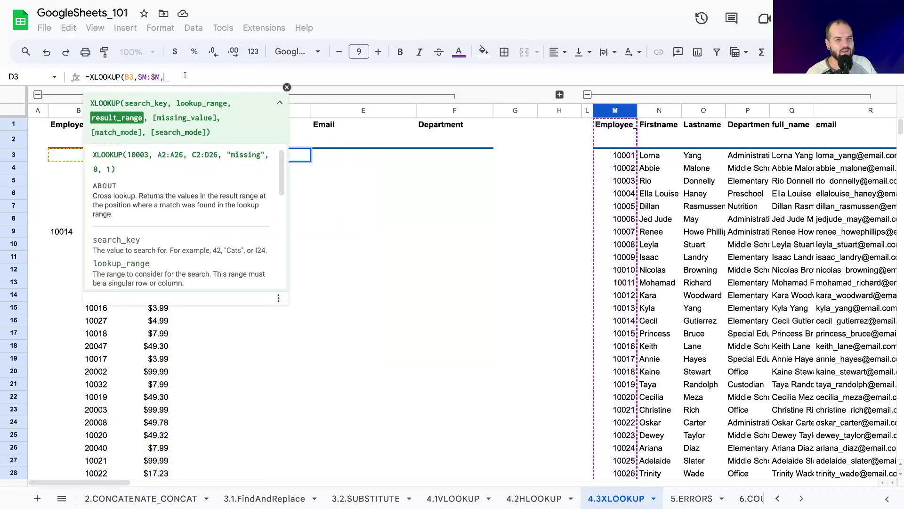
{"action": "left_click_drag", "start_coordinate": [138, 77], "coordinate": [157, 77]}
{"action": "key", "text": "End"}
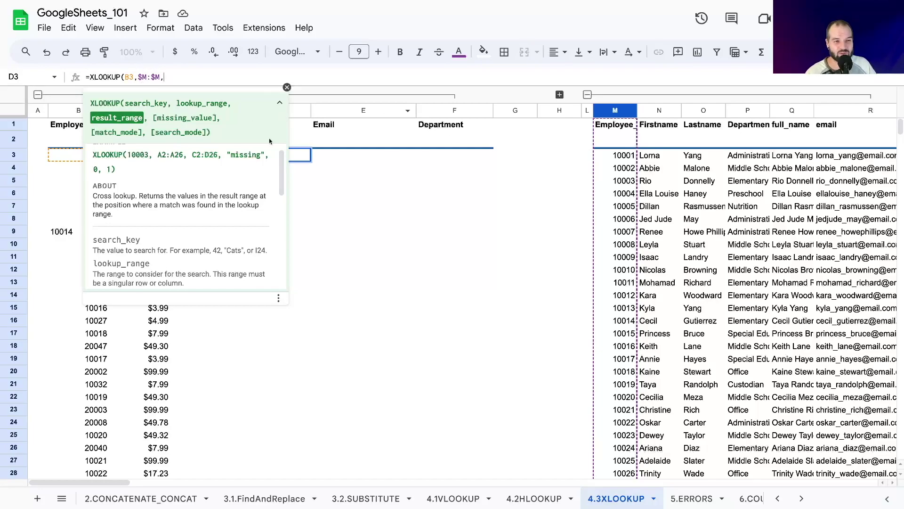
{"action": "scroll", "coordinate": [113, 180], "scroll_direction": "down", "scroll_amount": 3}
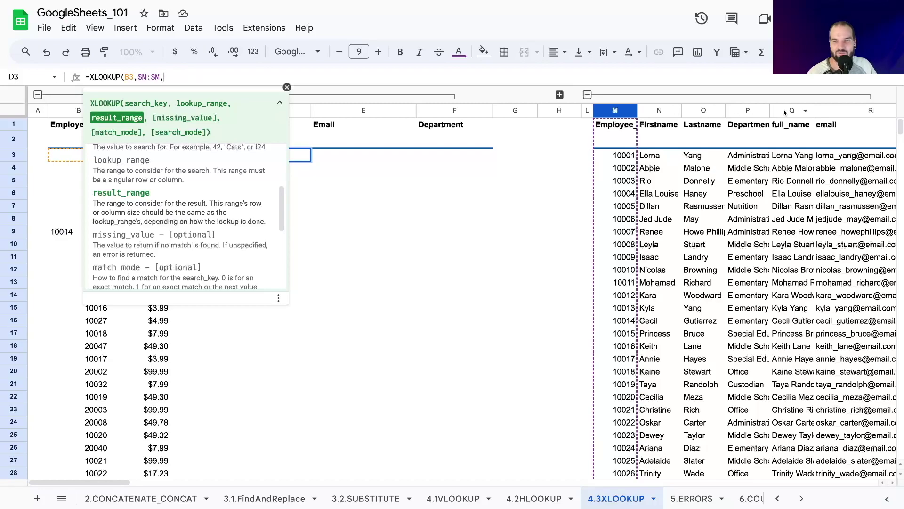
{"action": "left_click", "coordinate": [828, 113]}
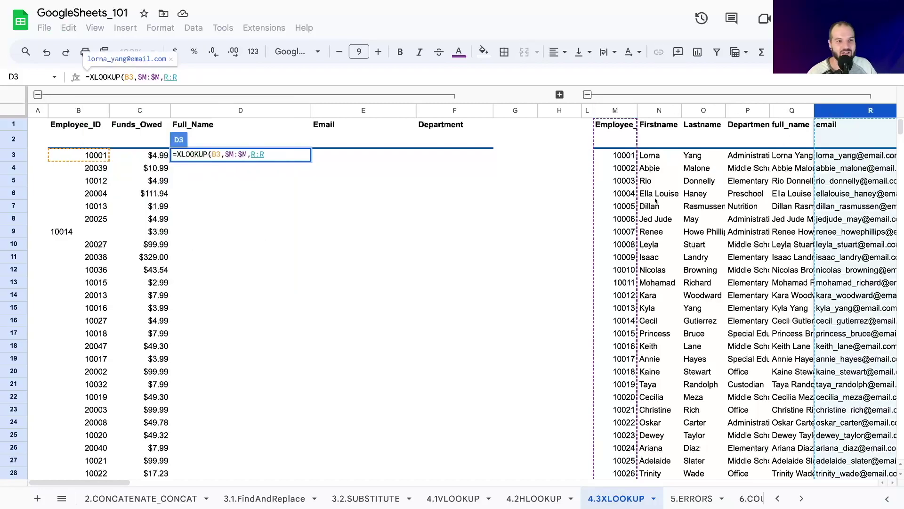
{"action": "left_click", "coordinate": [793, 111]}
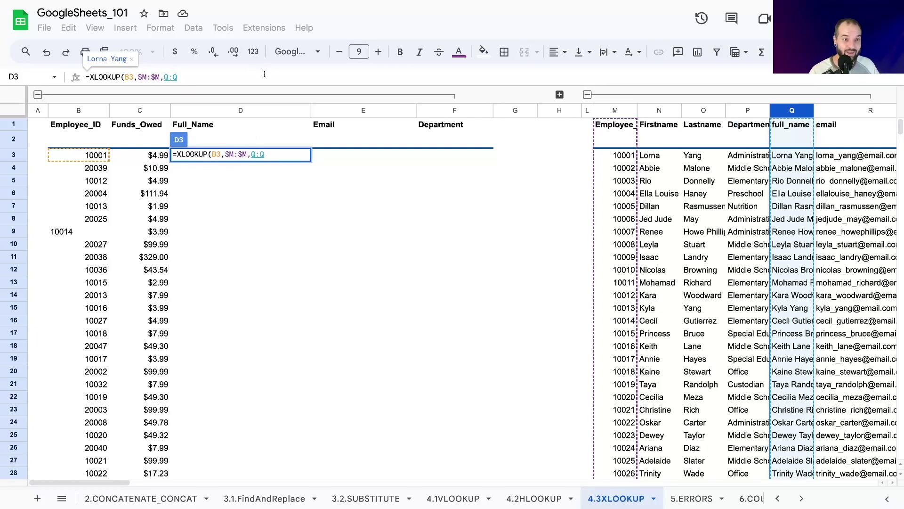
{"action": "type", "text": "0"}
{"action": "key", "text": "BackSpace"}
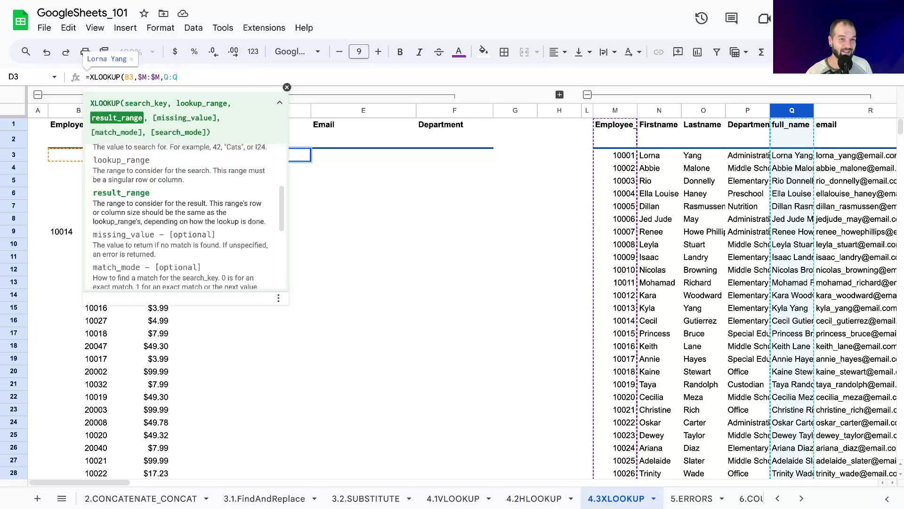
{"action": "key", "text": "Return"}
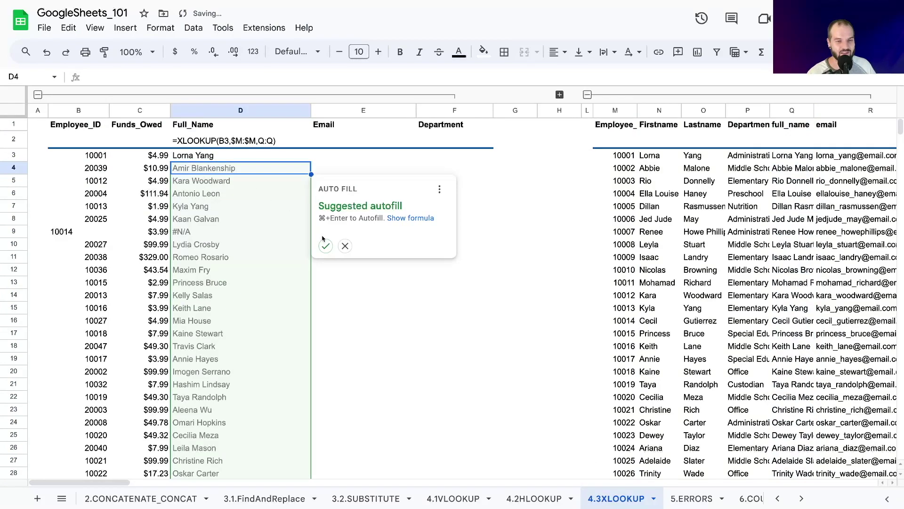
Inspect the formula in D2 that displays the text of the XLOOKUP formula in D3
{"action": "left_click", "coordinate": [192, 160]}
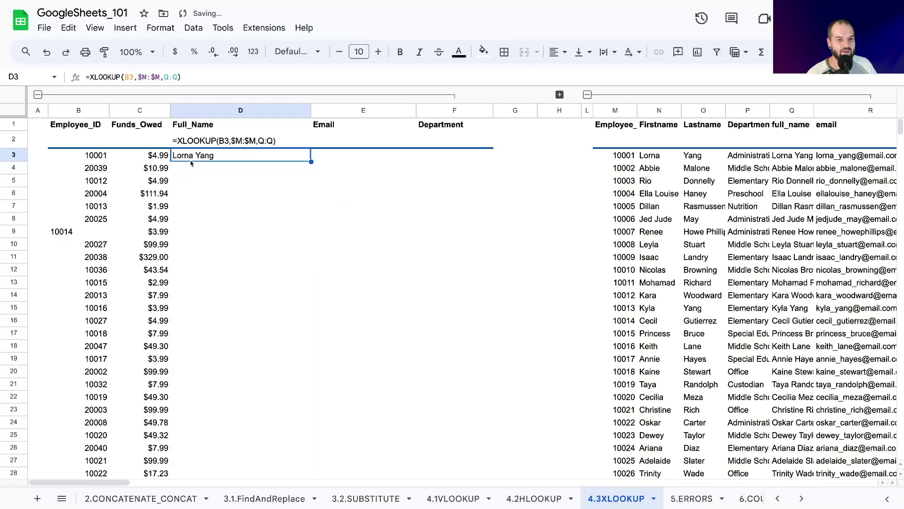
{"action": "double_click", "coordinate": [267, 140]}
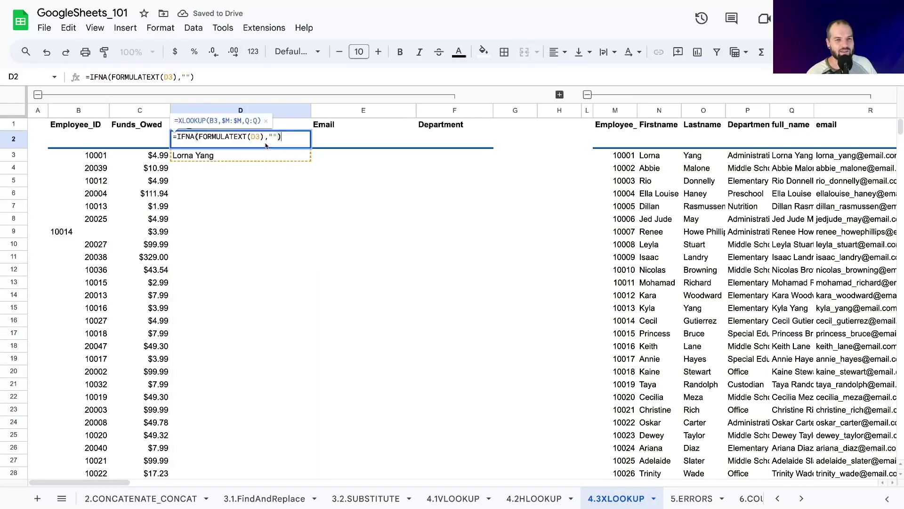
{"action": "left_click", "coordinate": [247, 180]}
Extend the result range of the XLOOKUP formula in D3 to Q:R to return both full name and email
{"action": "double_click", "coordinate": [194, 151]}
{"action": "left_click", "coordinate": [173, 77]}
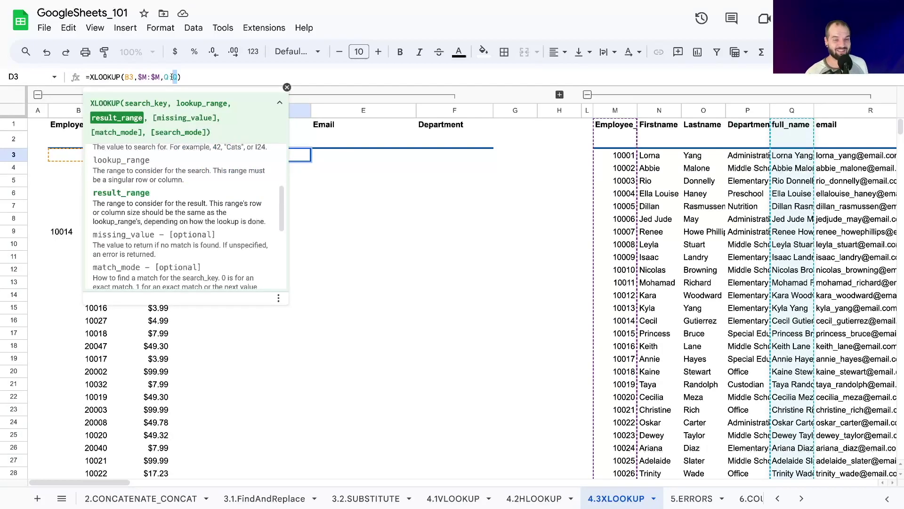
{"action": "type", "text": "R"}
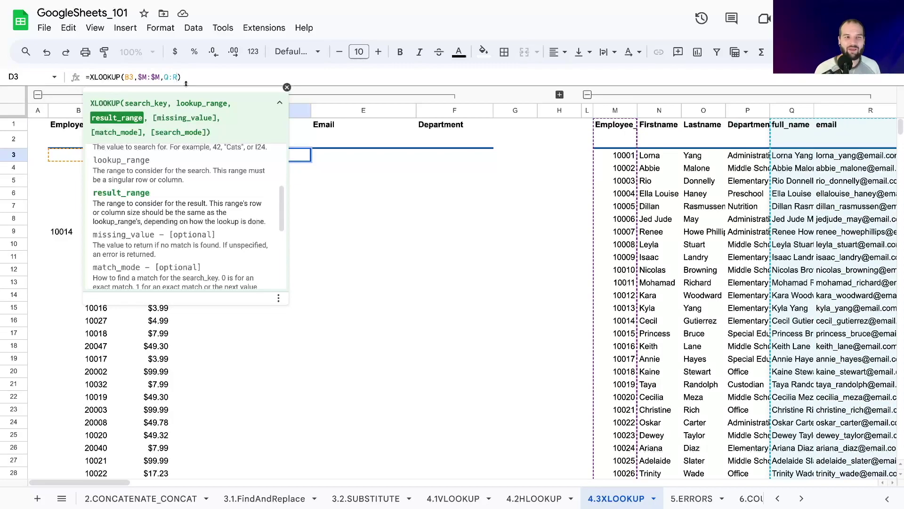
{"action": "key", "text": "Return"}
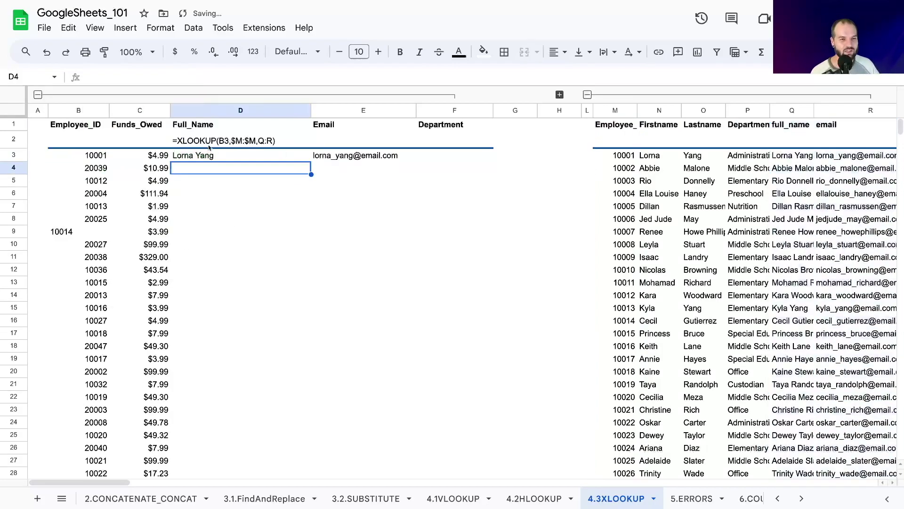
{"action": "left_click", "coordinate": [212, 157]}
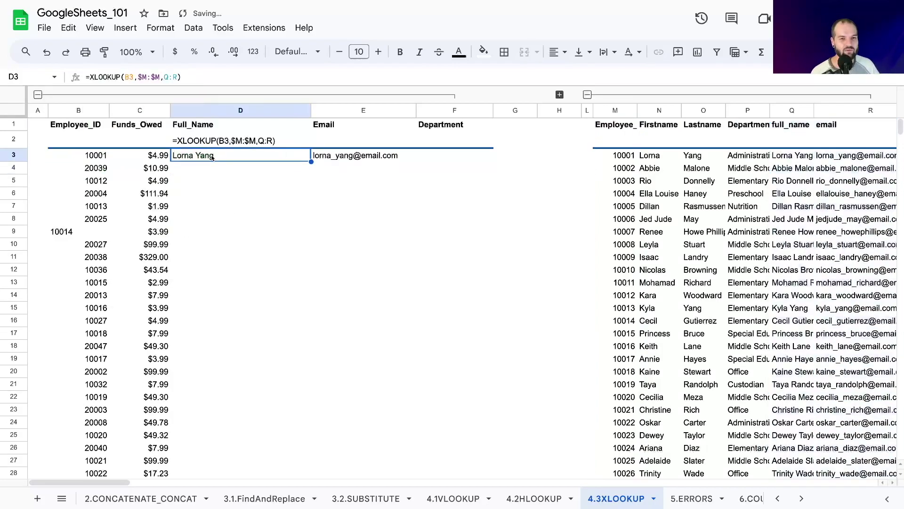
Compare the contents of D3 and E3 to check which cell holds the XLOOKUP formula behind the name and email
{"action": "left_click", "coordinate": [348, 156]}
{"action": "left_click", "coordinate": [215, 160]}
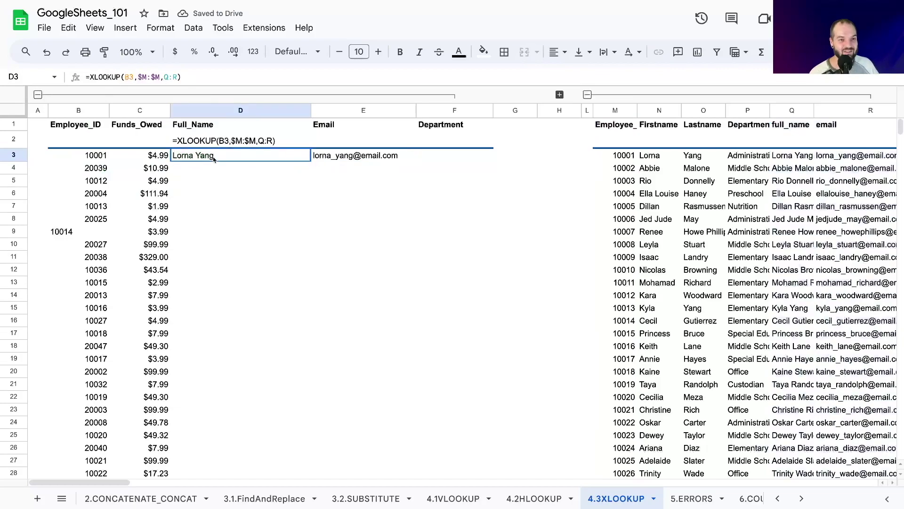
{"action": "left_click", "coordinate": [342, 157]}
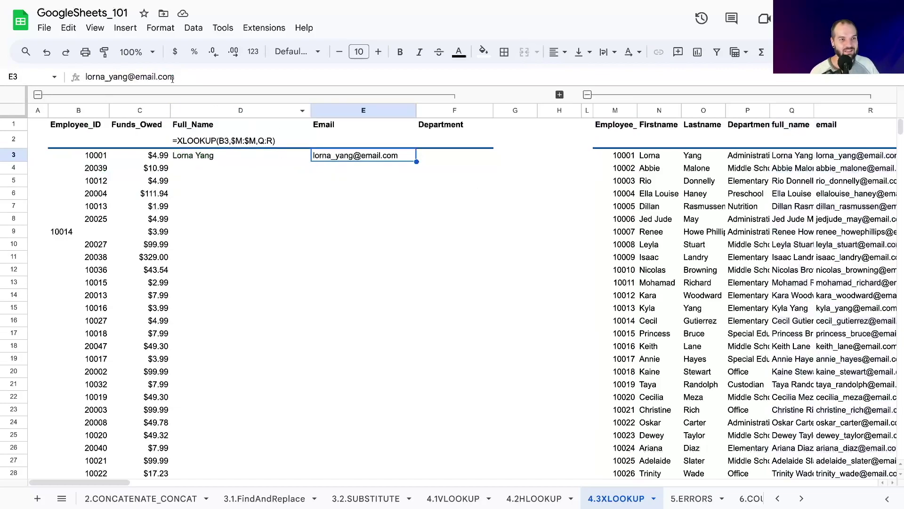
{"action": "key", "text": "Return"}
{"action": "key", "text": "Return"}
{"action": "left_click", "coordinate": [330, 157]}
{"action": "key", "text": "Down"}
{"action": "left_click", "coordinate": [331, 157]}
{"action": "left_click", "coordinate": [325, 159]}
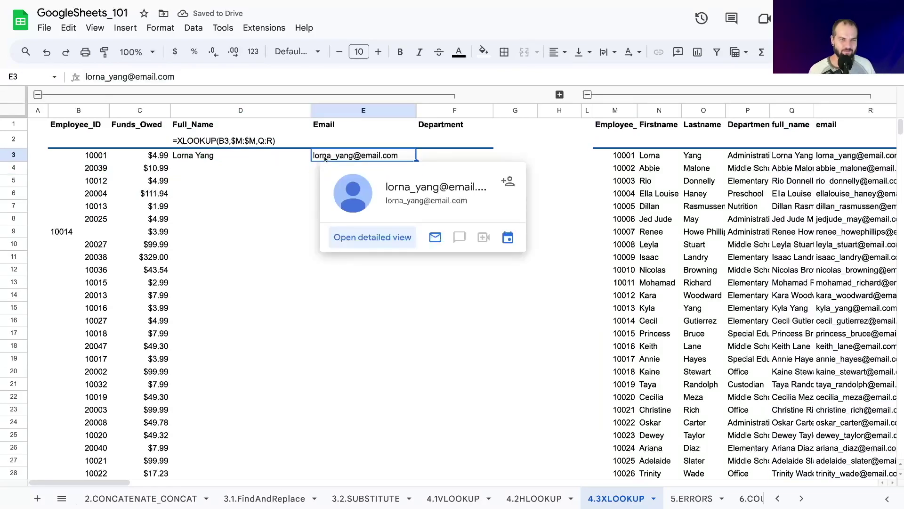
{"action": "left_click", "coordinate": [254, 152]}
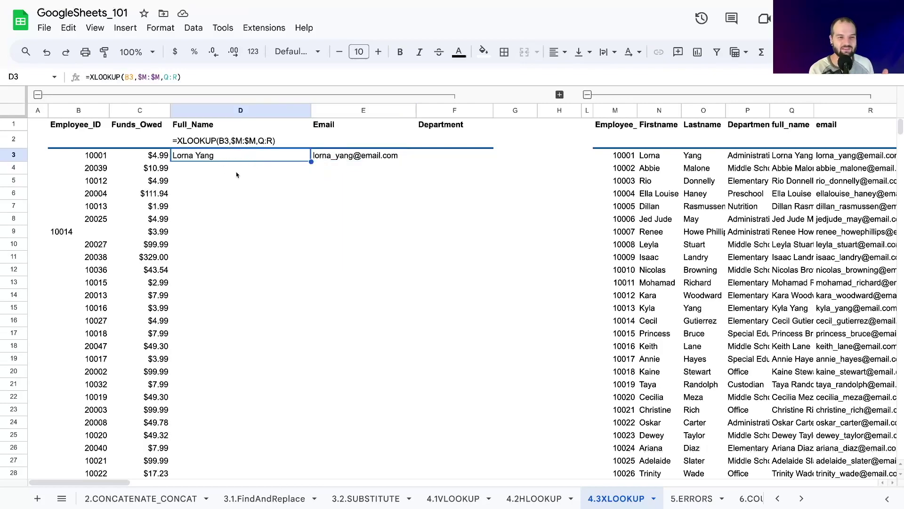
{"action": "double_click", "coordinate": [215, 156]}
{"action": "key", "text": "Escape"}
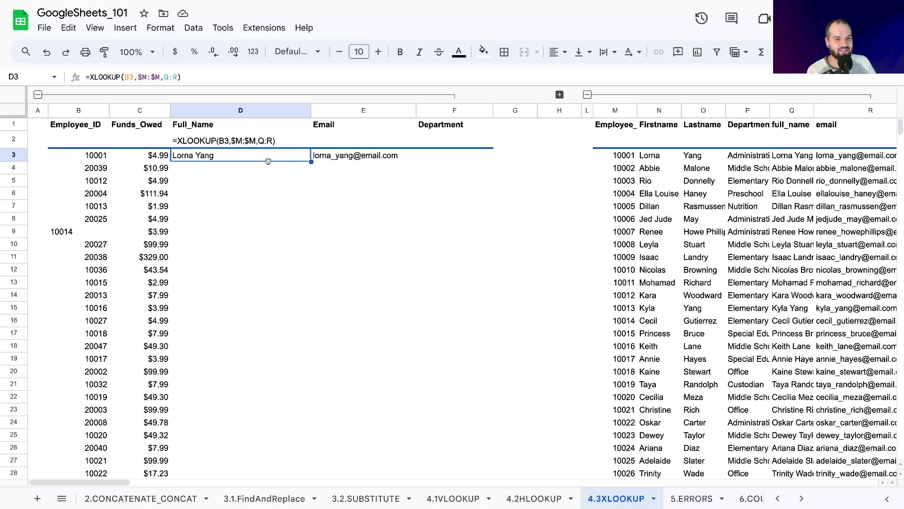
Copy the XLOOKUP formula from D3 down the Full_Name column to D32
{"action": "left_click", "coordinate": [259, 183]}
{"action": "left_click", "coordinate": [239, 168]}
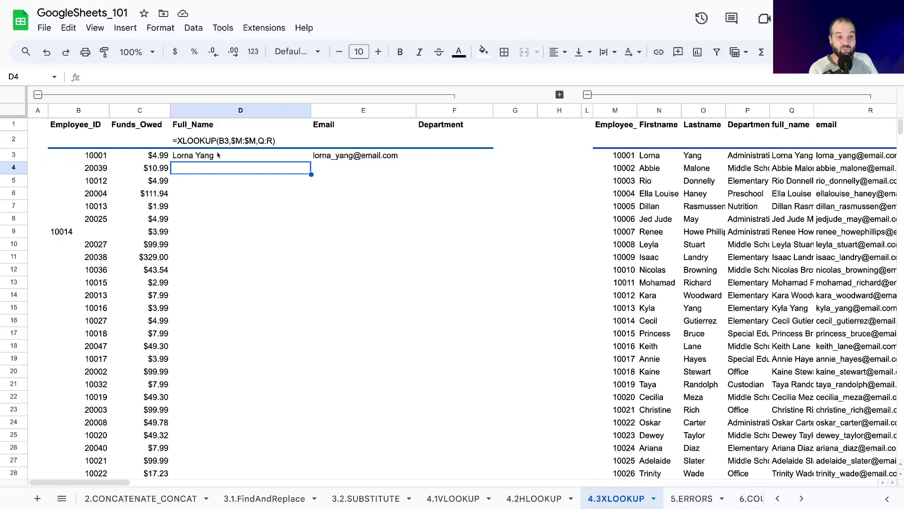
{"action": "left_click", "coordinate": [218, 155]}
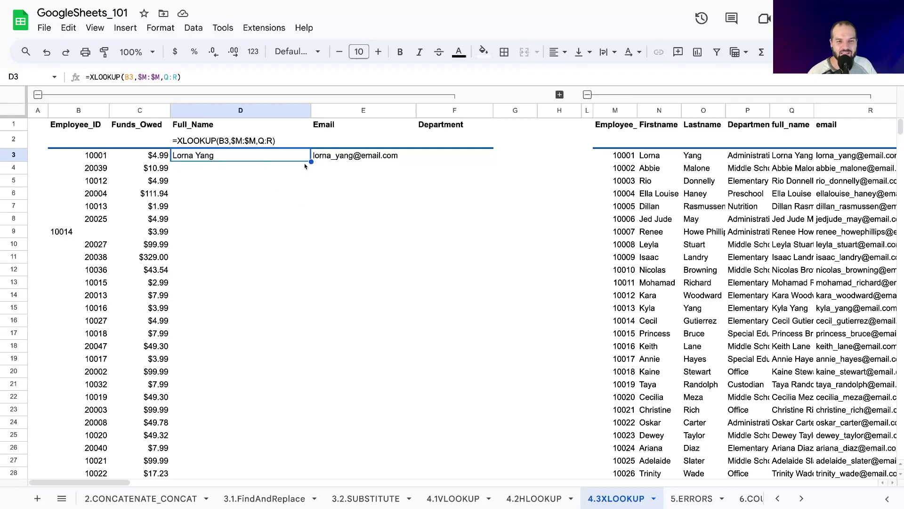
{"action": "left_click_drag", "start_coordinate": [310, 162], "coordinate": [270, 282]}
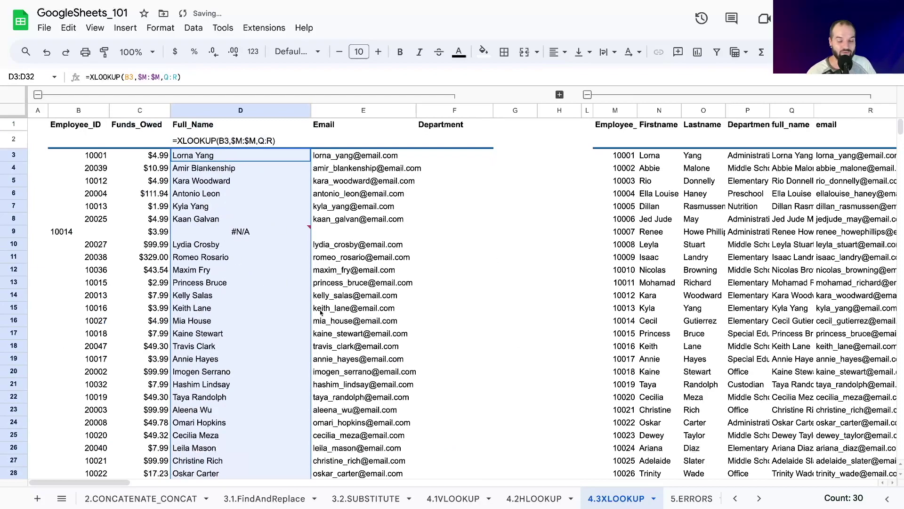
{"action": "left_click", "coordinate": [260, 243]}
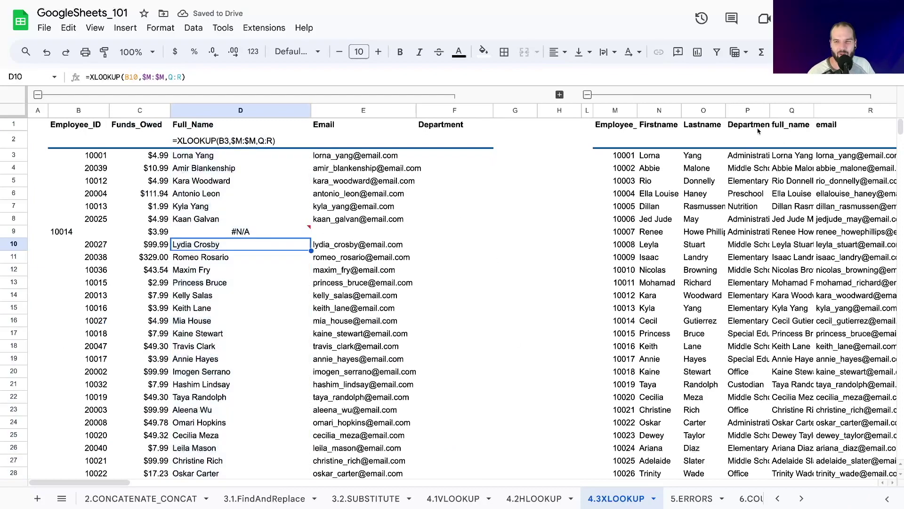
Inspect the IFNA and FORMULATEXT formula in D2 above the Full_Name results
{"action": "left_click", "coordinate": [433, 155]}
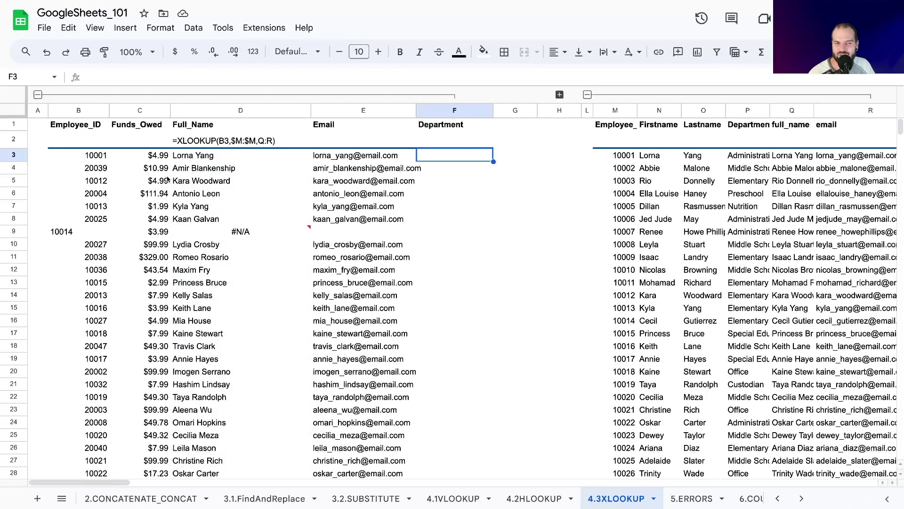
{"action": "left_click", "coordinate": [256, 142]}
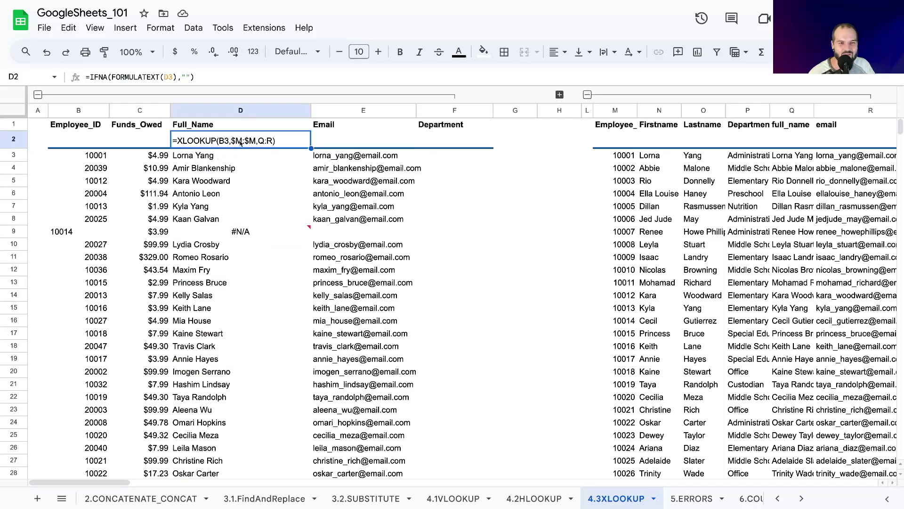
{"action": "double_click", "coordinate": [268, 138]}
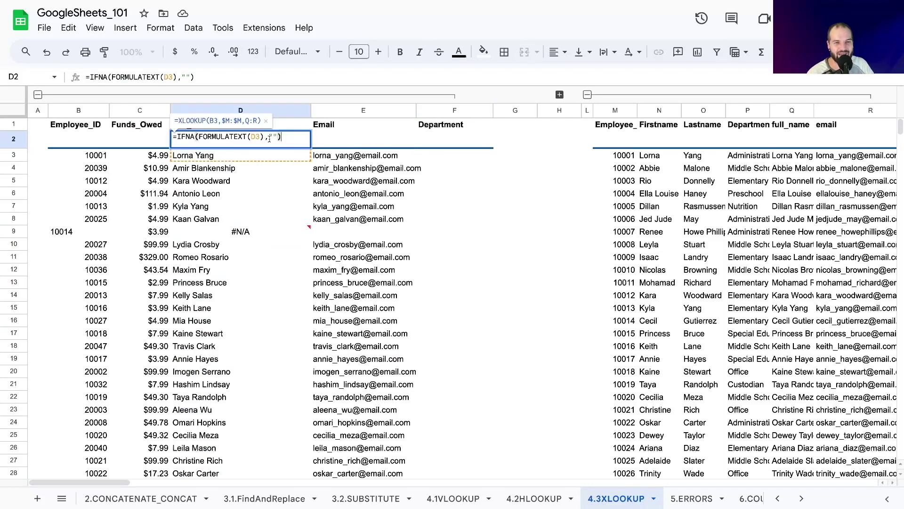
{"action": "left_click", "coordinate": [245, 170]}
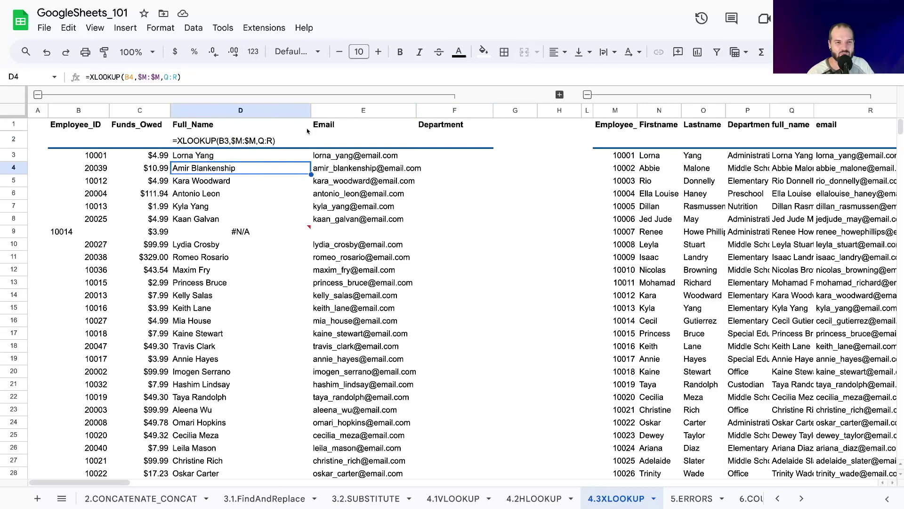
{"action": "left_click", "coordinate": [259, 142]}
{"action": "double_click", "coordinate": [260, 142]}
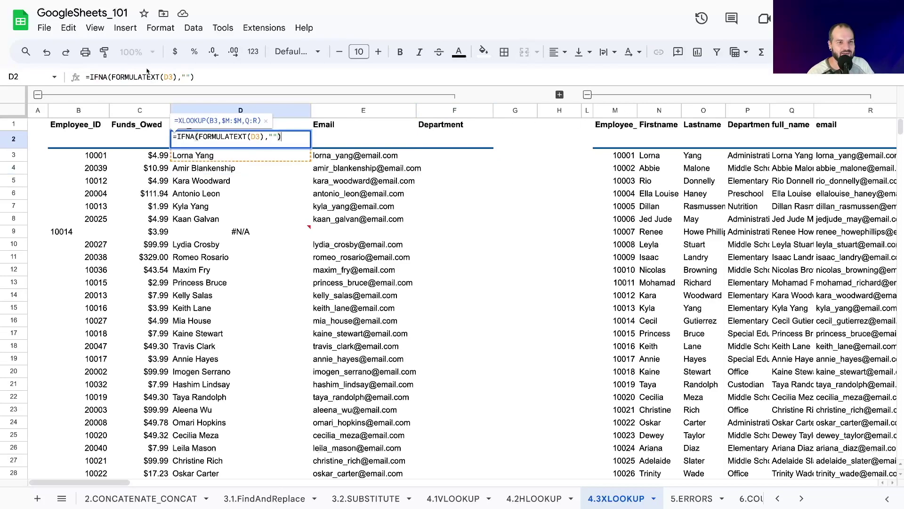
Try widening the XLOOKUP result range in D3 to P:R, and compare the column order in D1:F1 with the headers in P1:R1
{"action": "left_click", "coordinate": [210, 163]}
{"action": "double_click", "coordinate": [166, 78]}
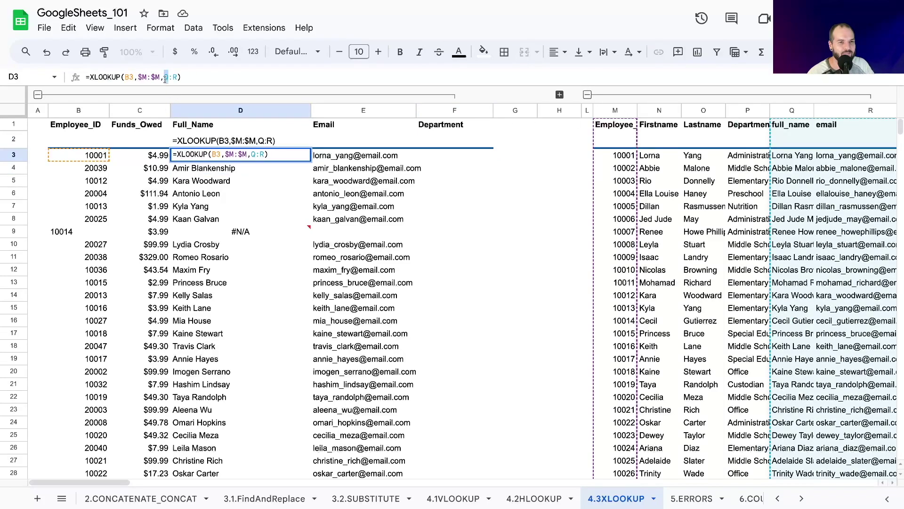
{"action": "type", "text": "P"}
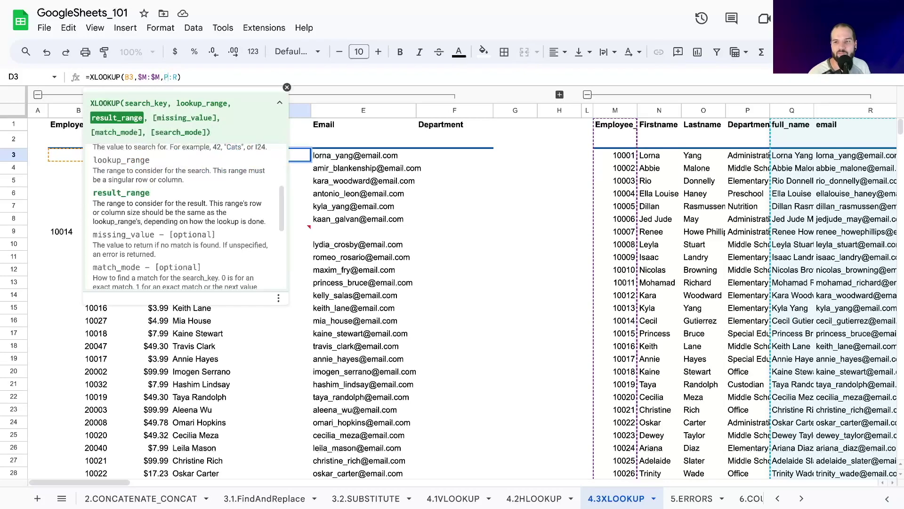
{"action": "key", "text": "Return"}
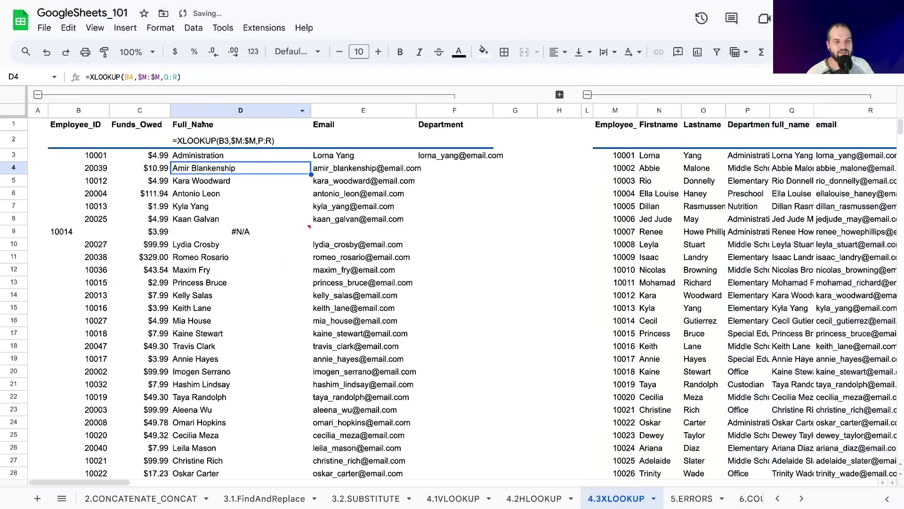
{"action": "left_click", "coordinate": [204, 124]}
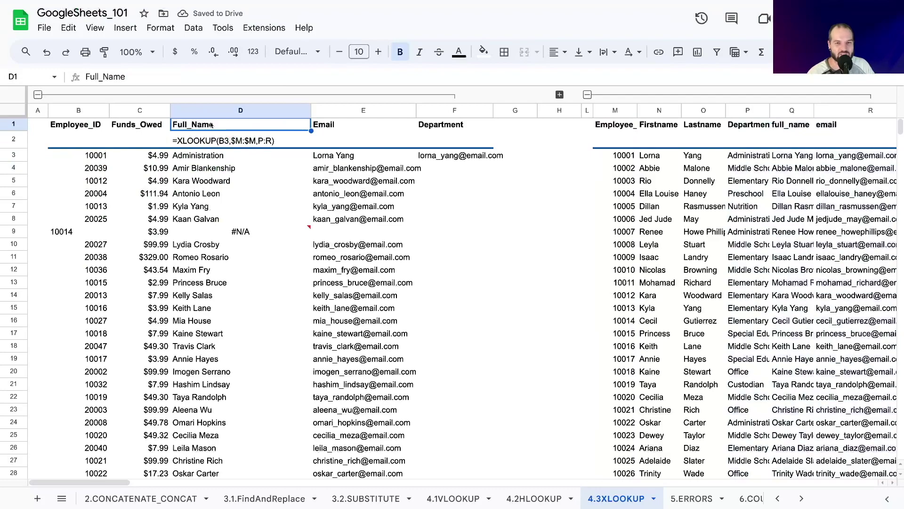
{"action": "left_click", "coordinate": [321, 125]}
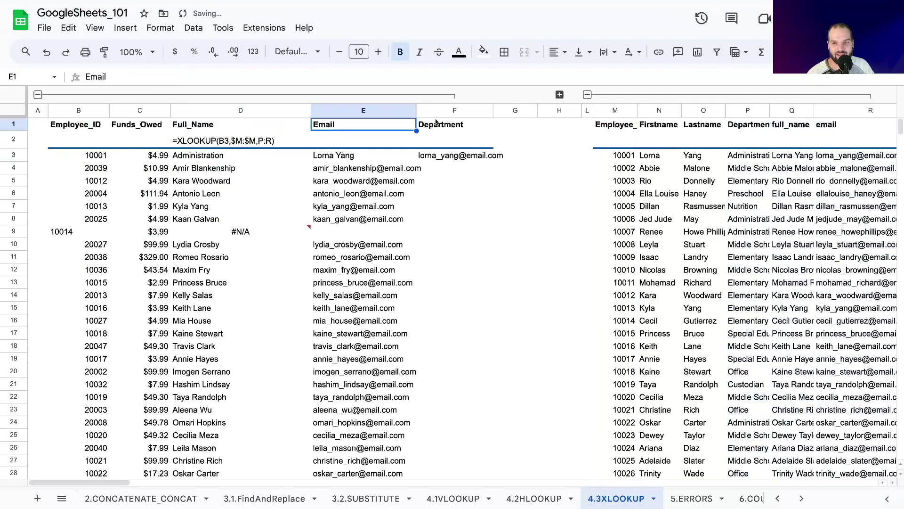
{"action": "left_click_drag", "start_coordinate": [744, 124], "coordinate": [819, 123]}
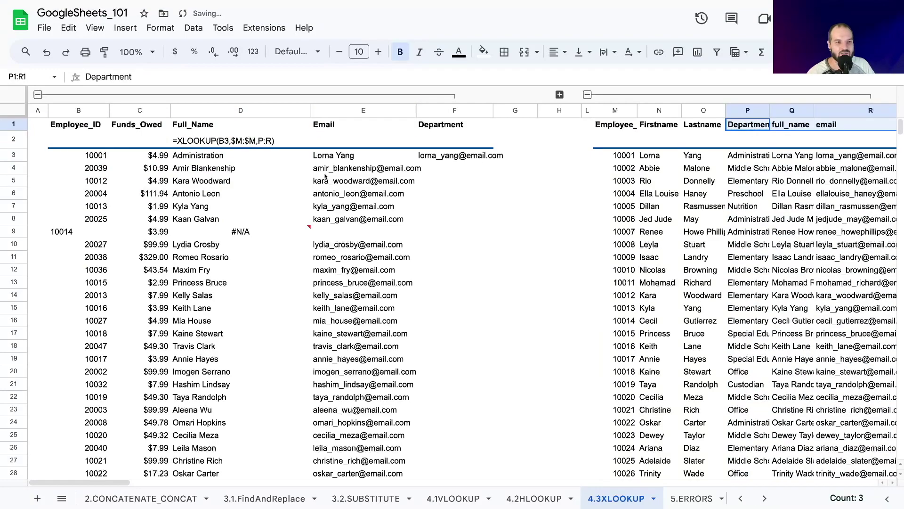
Undo the change to the result range of the XLOOKUP formula in D3
{"action": "left_click", "coordinate": [261, 156]}
{"action": "key", "text": "ctrl+z"}
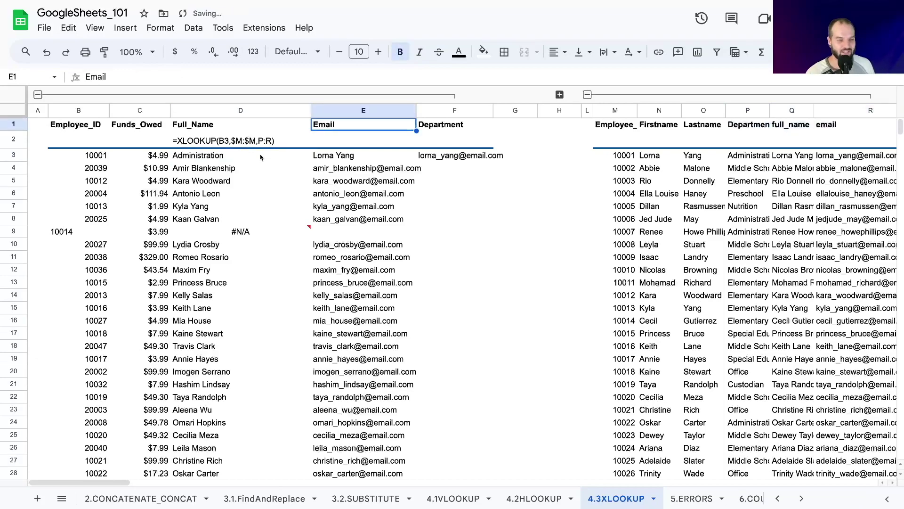
{"action": "key", "text": "ctrl+z"}
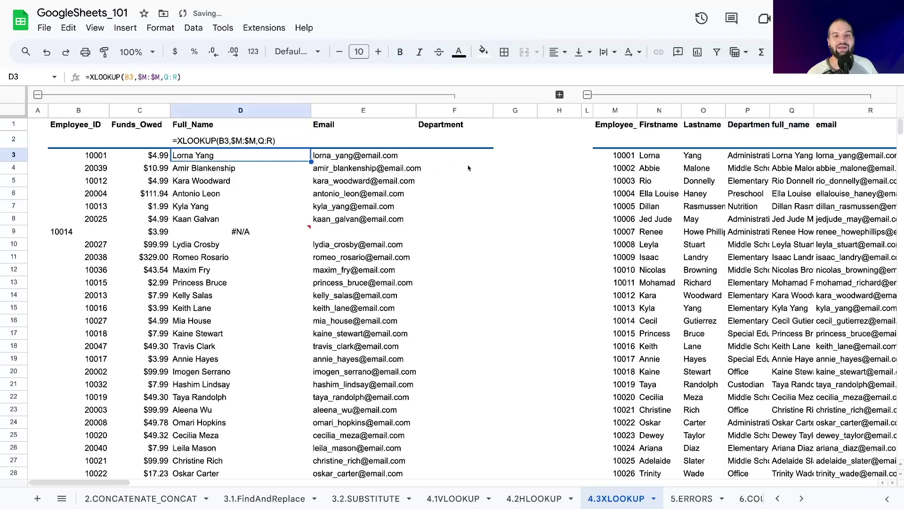
Add "Not found" as the missing_value argument of the XLOOKUP formula in D3
{"action": "left_click", "coordinate": [438, 161]}
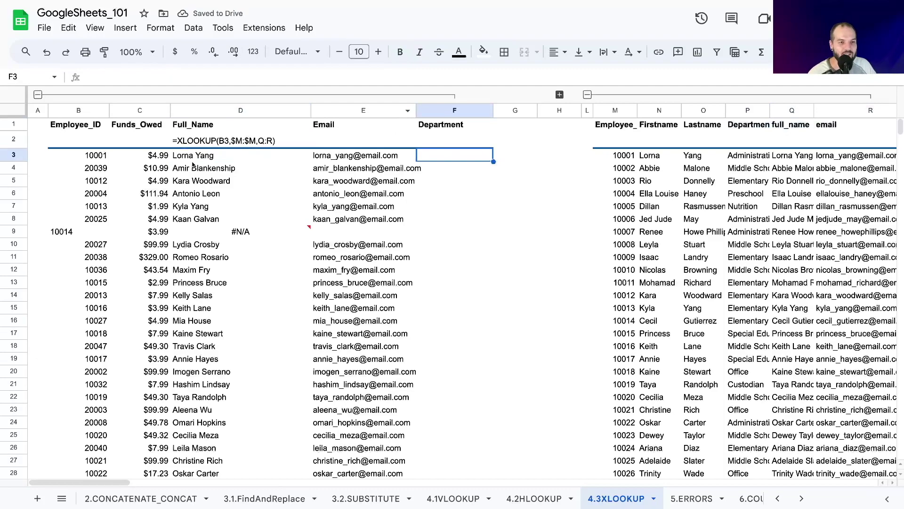
{"action": "left_click_drag", "start_coordinate": [192, 156], "coordinate": [192, 164]}
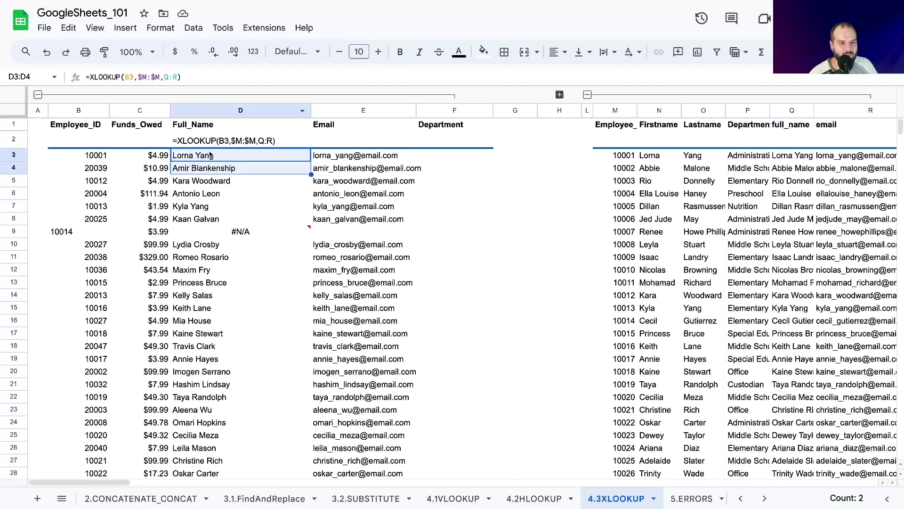
{"action": "left_click", "coordinate": [272, 152]}
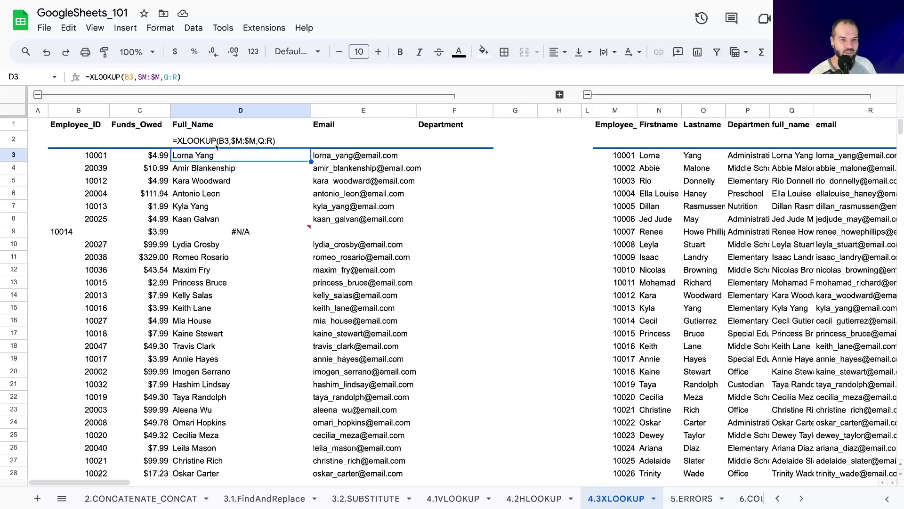
{"action": "left_click", "coordinate": [181, 82]}
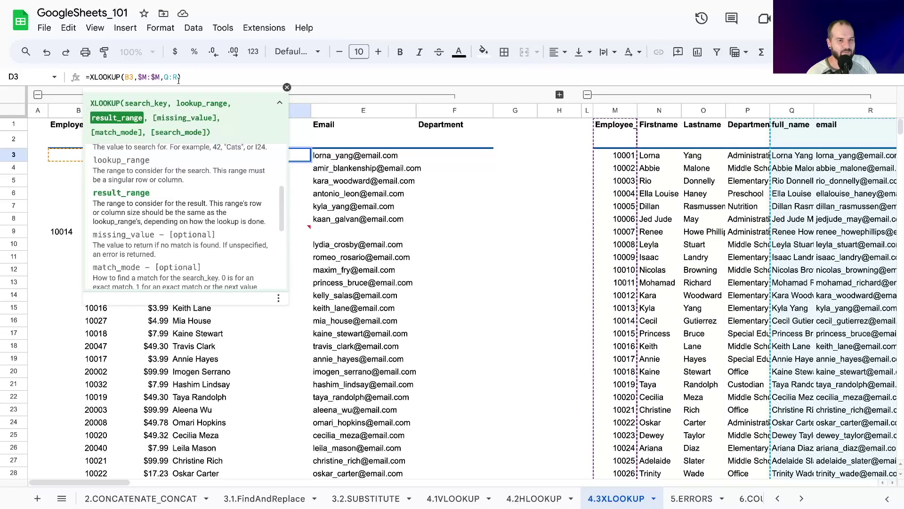
{"action": "type", "text": ","}
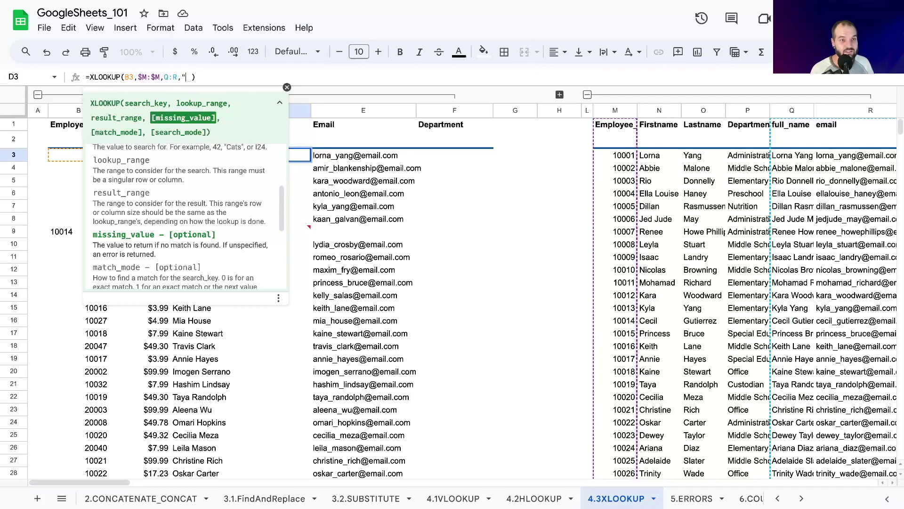
{"action": "type", "text": "\"NOt foun"}
{"action": "key", "text": "BackSpace"}
{"action": "key", "text": "BackSpace"}
{"action": "key", "text": "BackSpace"}
{"action": "key", "text": "BackSpace"}
{"action": "key", "text": "BackSpace"}
{"action": "key", "text": "BackSpace"}
{"action": "key", "text": "BackSpace"}
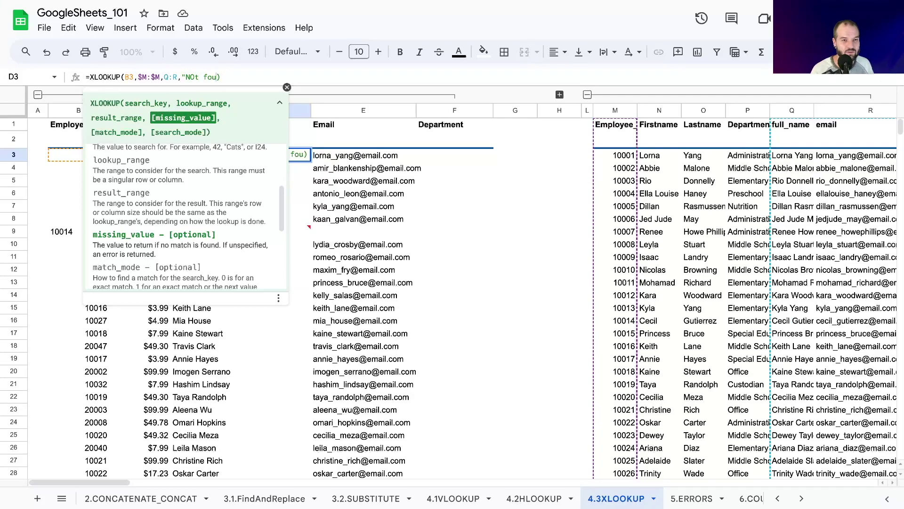
{"action": "type", "text": "out"}
{"action": "key", "text": "BackSpace"}
{"action": "key", "text": "BackSpace"}
{"action": "key", "text": "BackSpace"}
{"action": "type", "text": "ot found"}
{"action": "key", "text": "BackSpace"}
{"action": "key", "text": "BackSpace"}
{"action": "key", "text": "BackSpace"}
{"action": "key", "text": "BackSpace"}
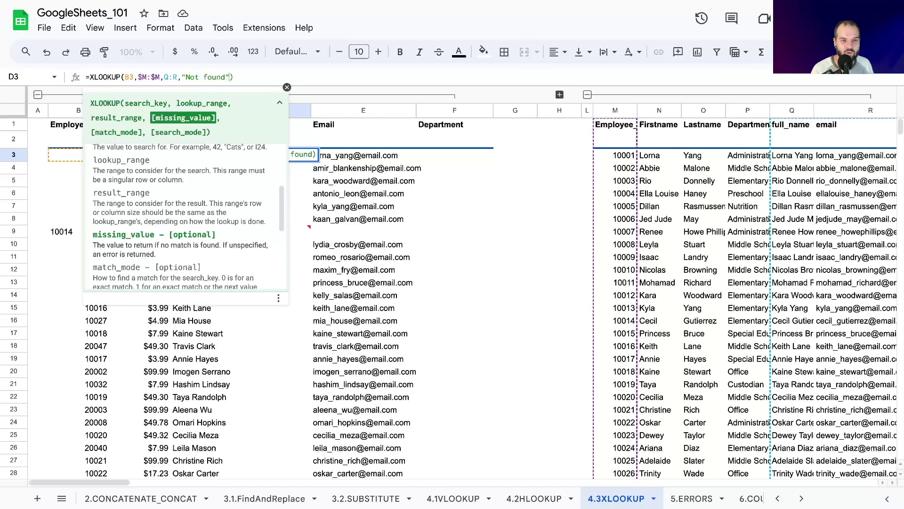
{"action": "key", "text": "BackSpace"}
{"action": "key", "text": "BackSpace"}
{"action": "key", "text": "BackSpace"}
{"action": "key", "text": "BackSpace"}
{"action": "key", "text": "BackSpace"}
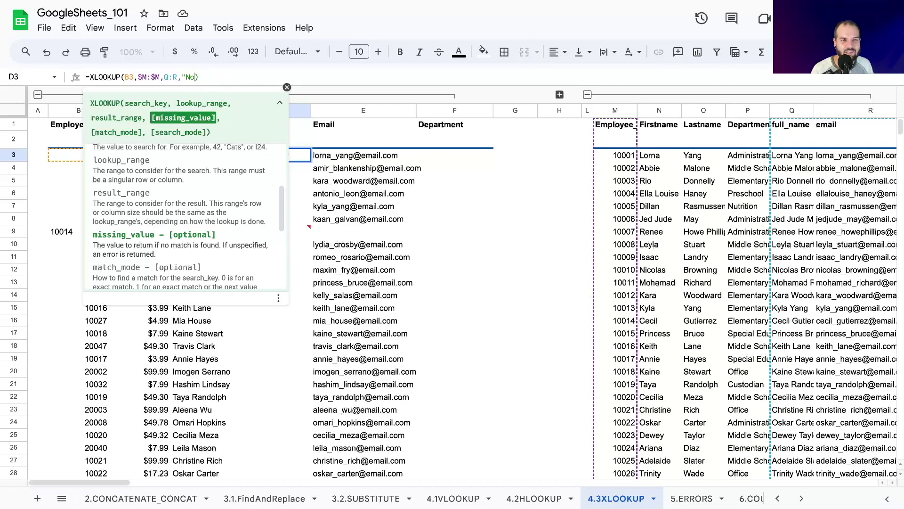
{"action": "type", "text": "\""}
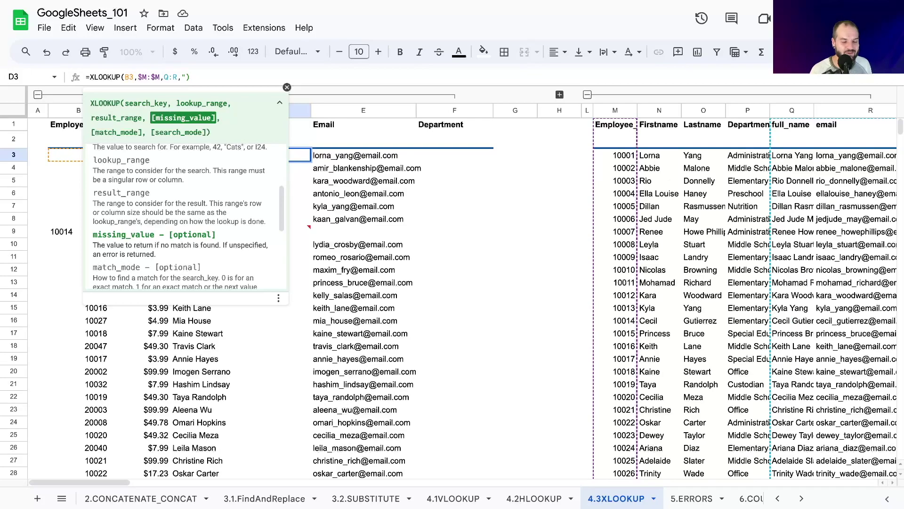
{"action": "type", "text": "Not found\""}
{"action": "key", "text": "Return"}
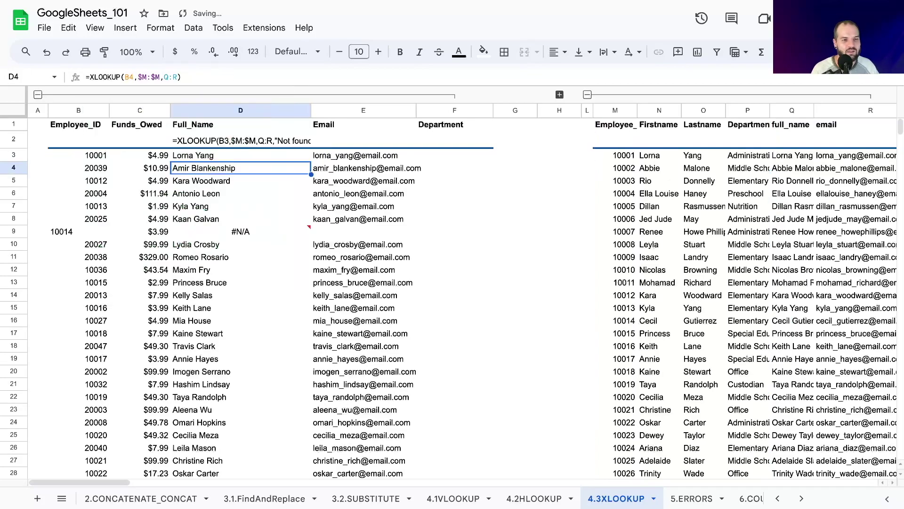
Copy the updated XLOOKUP formula with the missing value from D3 down column D to row 32
{"action": "left_click", "coordinate": [237, 158]}
{"action": "left_click_drag", "start_coordinate": [311, 161], "coordinate": [255, 231]}
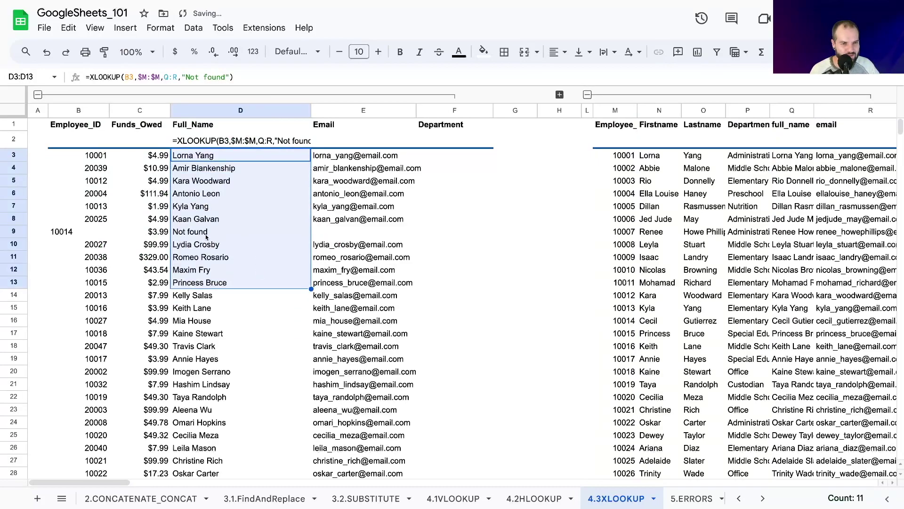
{"action": "left_click", "coordinate": [184, 235]}
{"action": "left_click_drag", "start_coordinate": [311, 238], "coordinate": [255, 228]}
{"action": "scroll", "coordinate": [245, 245], "scroll_direction": "up", "scroll_amount": 7}
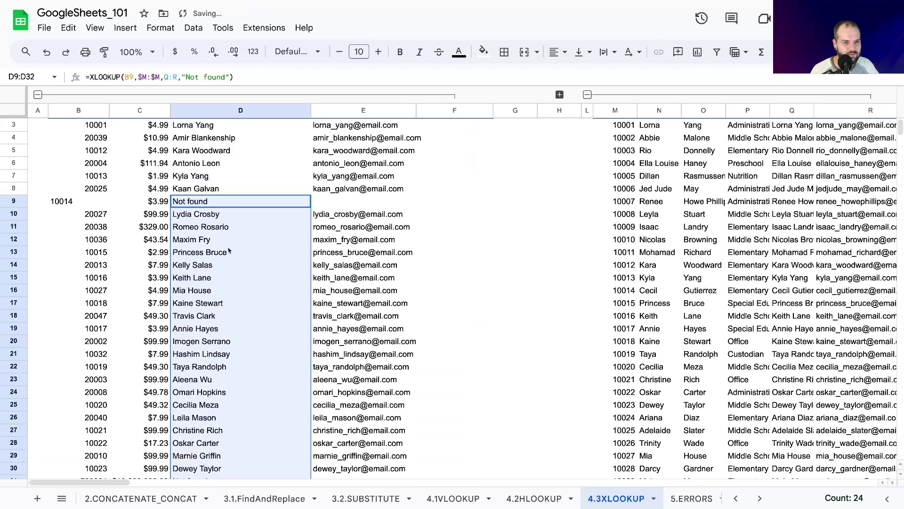
{"action": "scroll", "coordinate": [217, 279], "scroll_direction": "down", "scroll_amount": 2}
{"action": "left_click", "coordinate": [363, 162]}
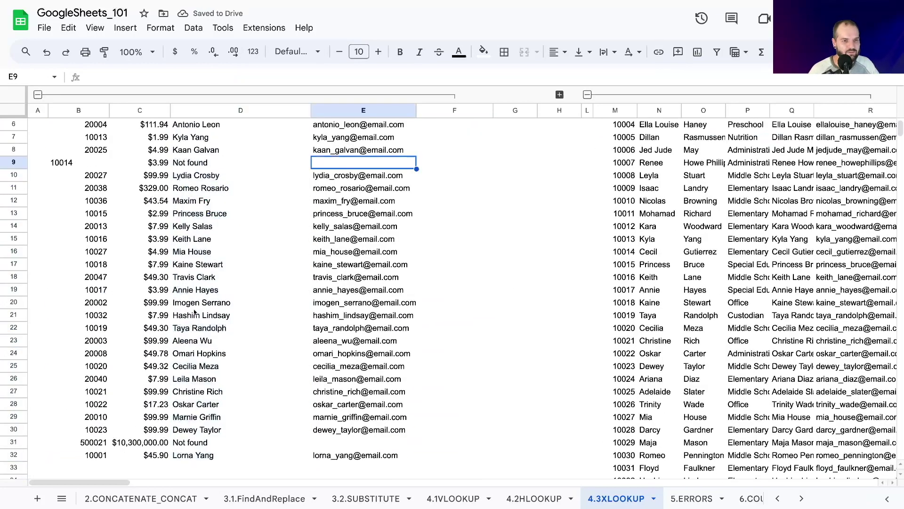
Compare how the employee ID in B9 is stored with the IDs in B3 and M3
{"action": "scroll", "coordinate": [142, 235], "scroll_direction": "up", "scroll_amount": 2}
{"action": "left_click", "coordinate": [77, 236]}
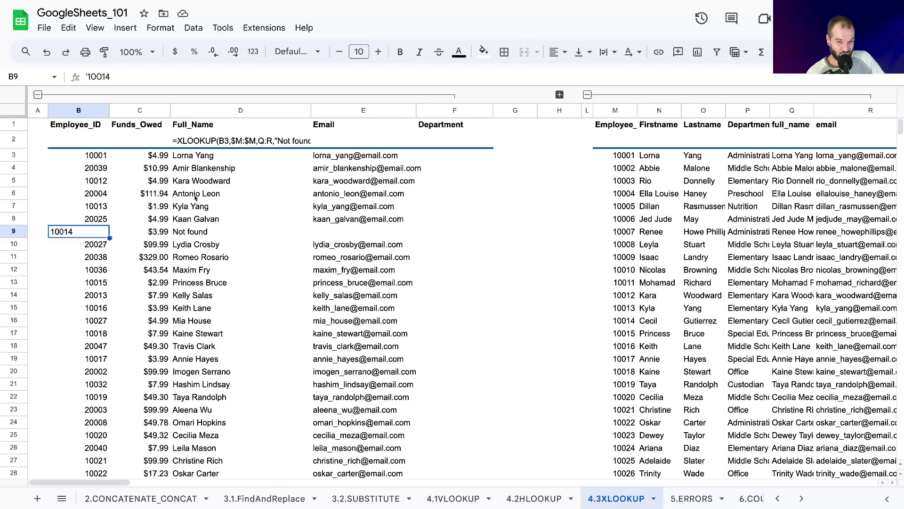
{"action": "left_click", "coordinate": [96, 160]}
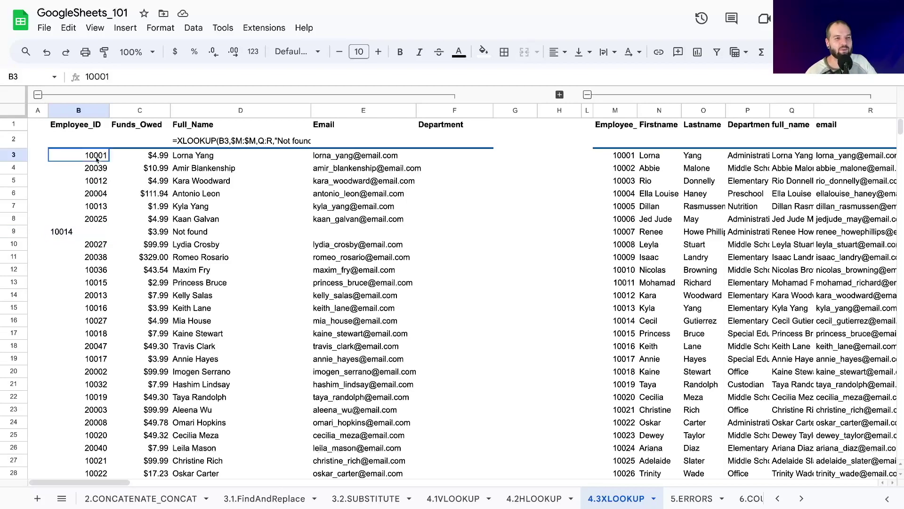
{"action": "left_click", "coordinate": [617, 157]}
{"action": "left_click", "coordinate": [67, 228]}
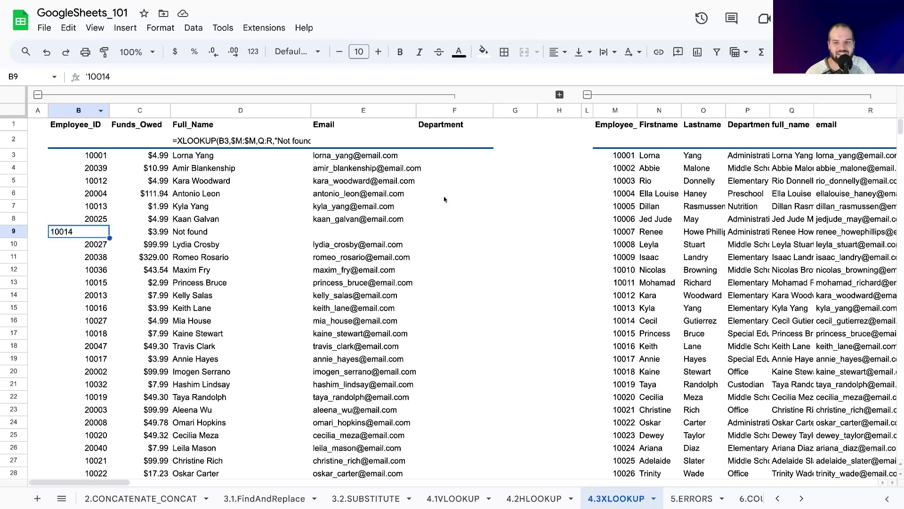
Turn the employee ID in M16 of the lookup table into text by adding a leading apostrophe
{"action": "left_click", "coordinate": [616, 320]}
{"action": "type", "text": "'"}
{"action": "key", "text": "Return"}
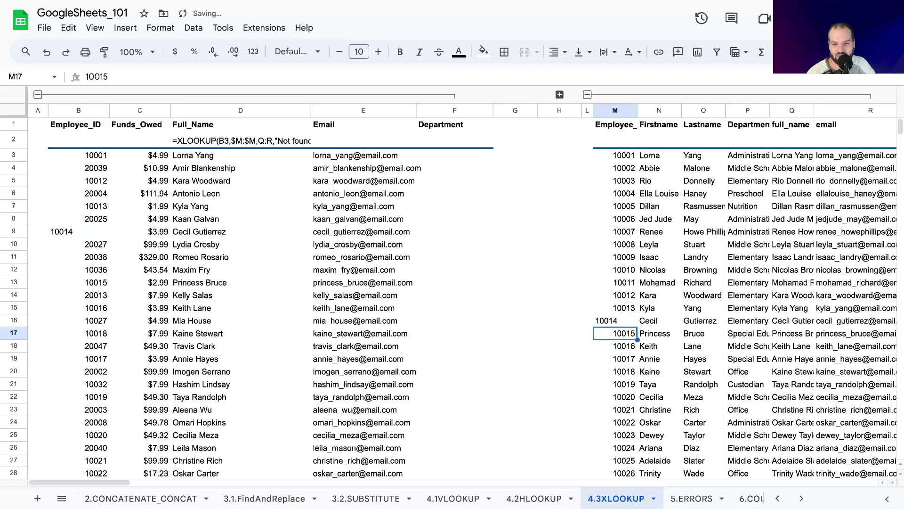
{"action": "left_click", "coordinate": [606, 308]}
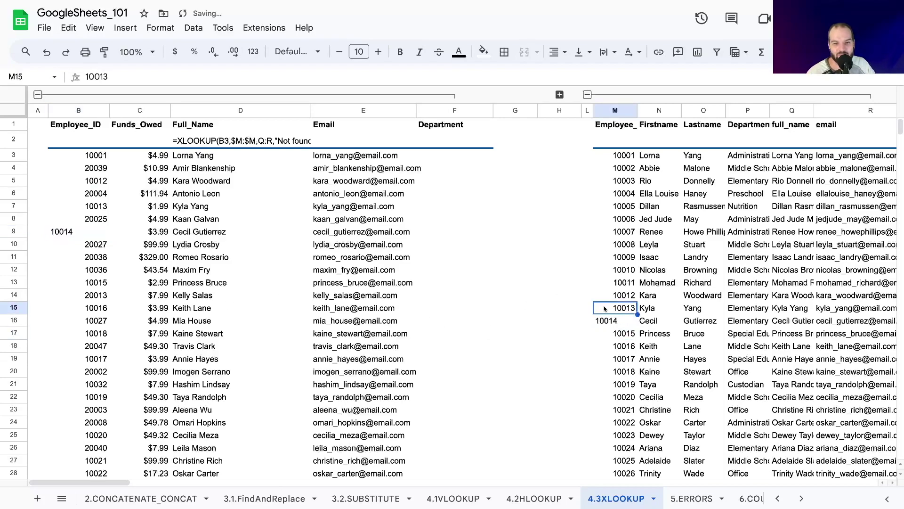
Turn the employee ID in M3 into text with a leading apostrophe and compare it with the ID in B3
{"action": "left_click", "coordinate": [612, 155]}
{"action": "double_click", "coordinate": [612, 156]}
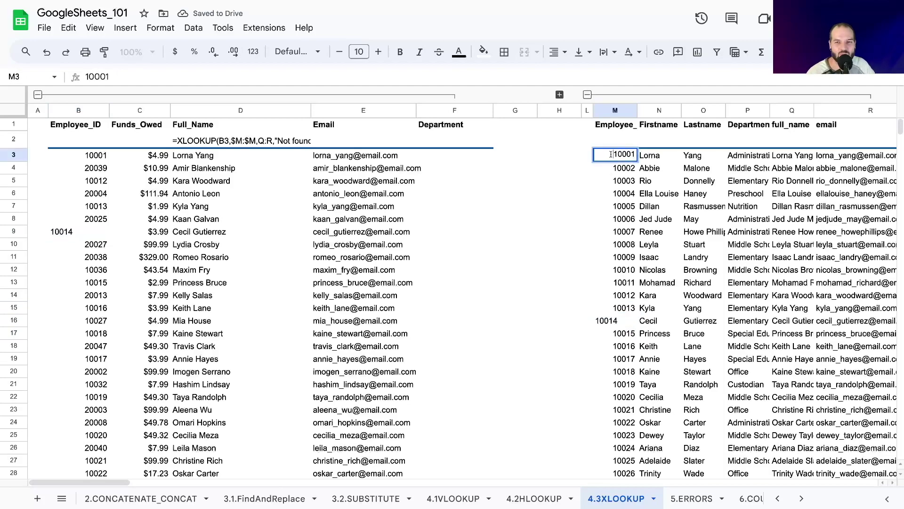
{"action": "type", "text": "'"}
{"action": "key", "text": "Return"}
{"action": "left_click", "coordinate": [89, 156]}
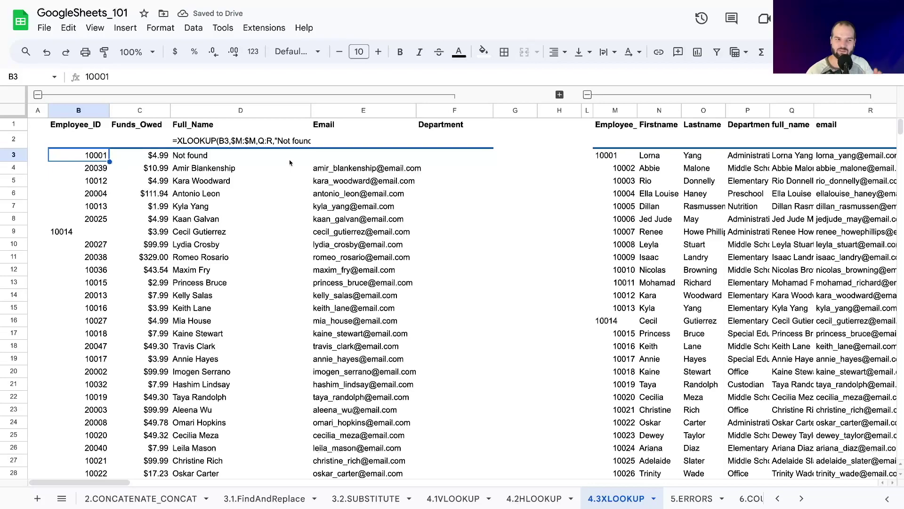
Undo the text conversions of the employee IDs in M3 and M16
{"action": "key", "text": "ctrl+z"}
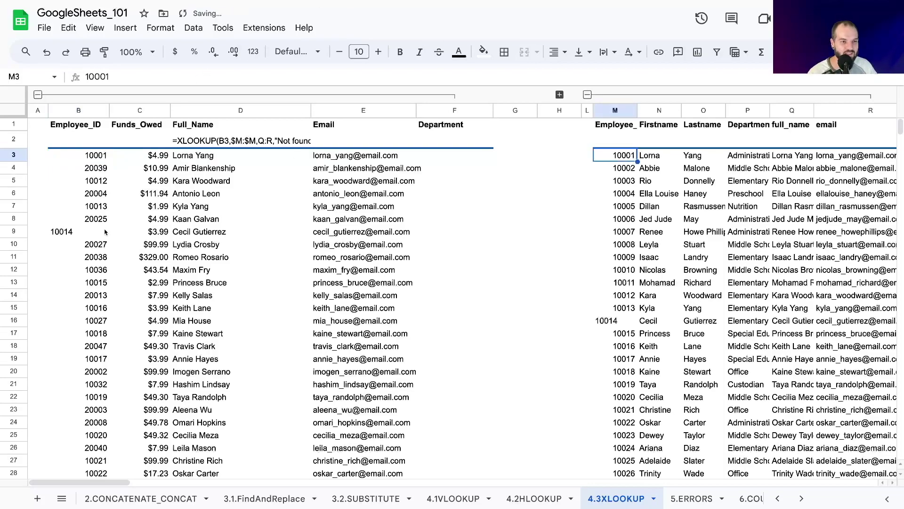
{"action": "key", "text": "ctrl+z"}
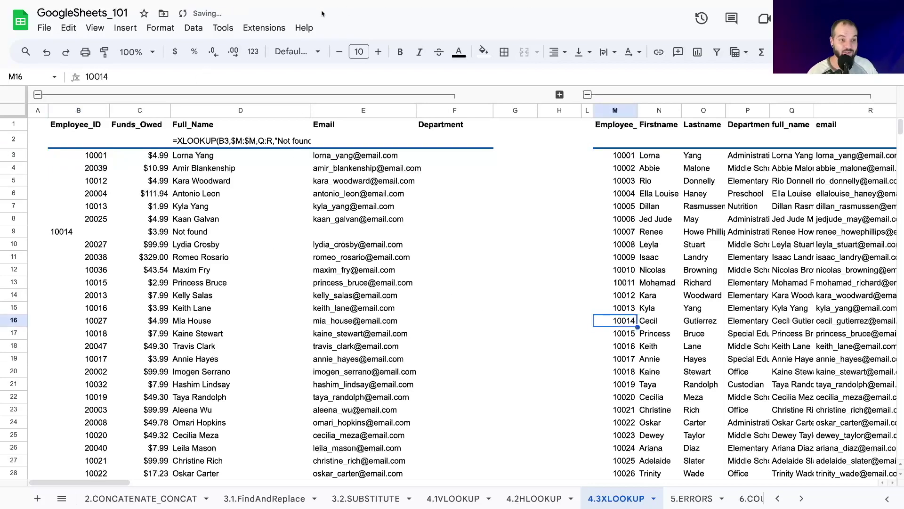
Remove the leading apostrophe from the employee ID in B9 so it is stored as a number
{"action": "left_click", "coordinate": [60, 232]}
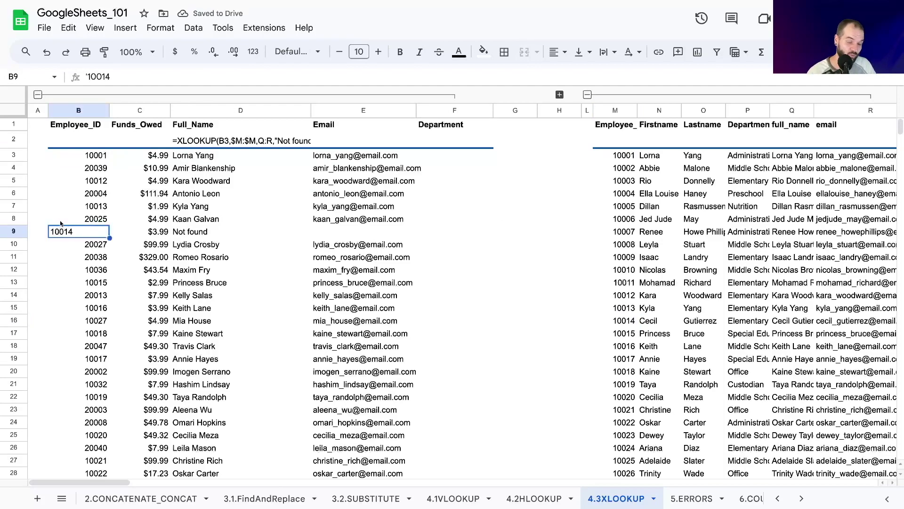
{"action": "double_click", "coordinate": [53, 231]}
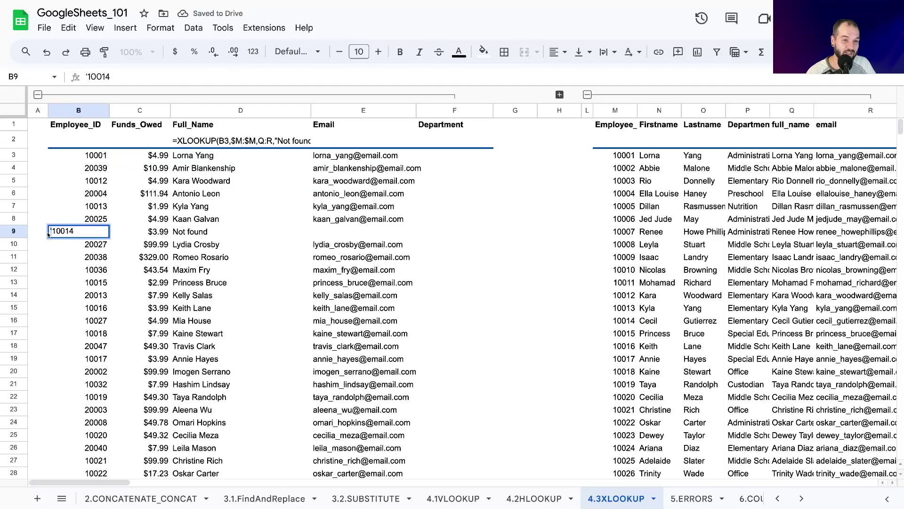
{"action": "key", "text": "BackSpace"}
{"action": "key", "text": "Return"}
{"action": "left_click", "coordinate": [74, 223]}
{"action": "left_click", "coordinate": [79, 238]}
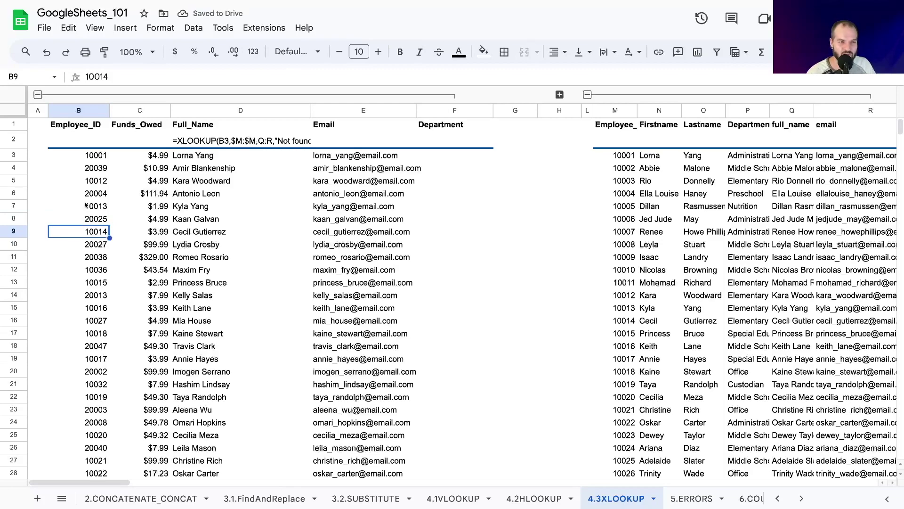
Put the leading apostrophe back in front of the employee ID in B9
{"action": "double_click", "coordinate": [83, 232]}
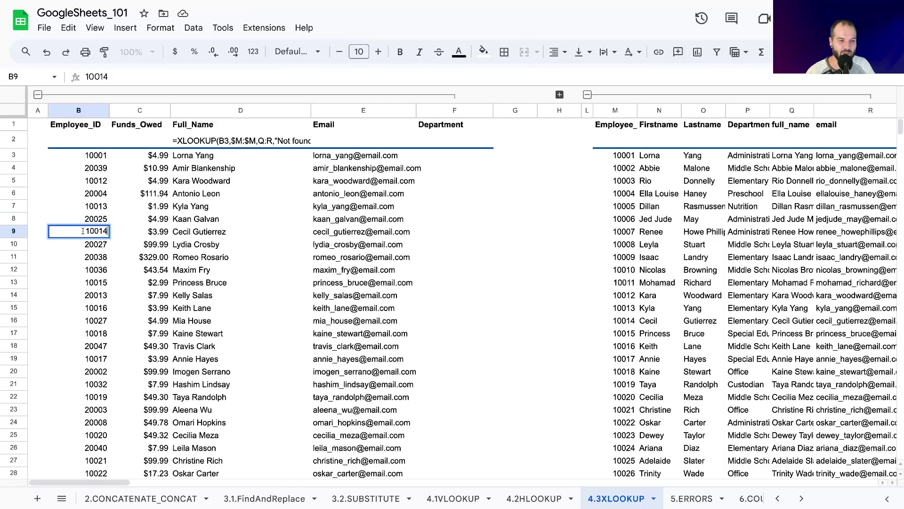
{"action": "key", "text": "Home"}
{"action": "type", "text": "'"}
{"action": "key", "text": "Return"}
{"action": "key", "text": "Up"}
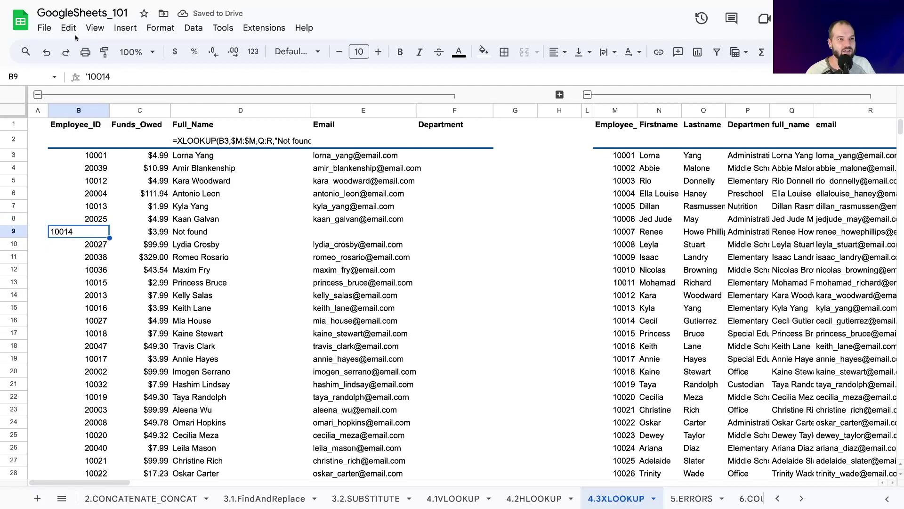
Apply the ###0 number format to the employee ID in B9
{"action": "left_click", "coordinate": [187, 31]}
{"action": "left_click", "coordinate": [171, 31]}
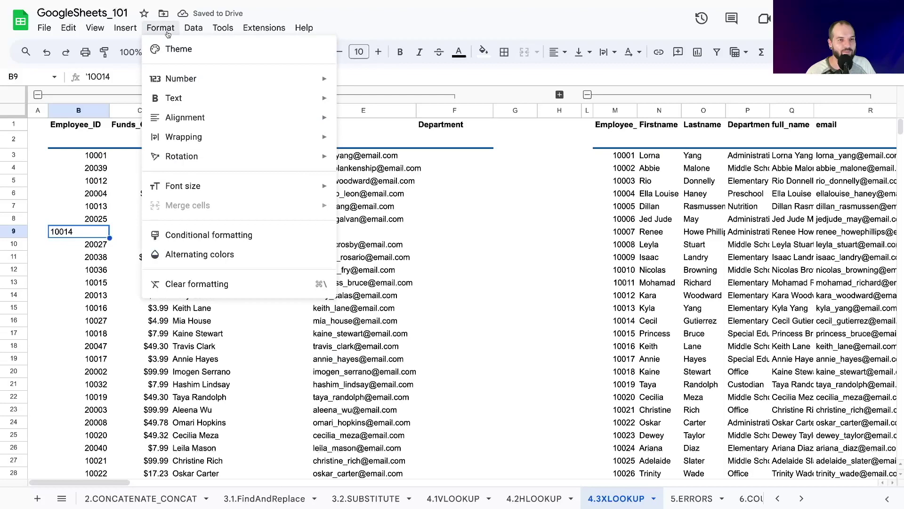
{"action": "mouse_move", "coordinate": [282, 78]}
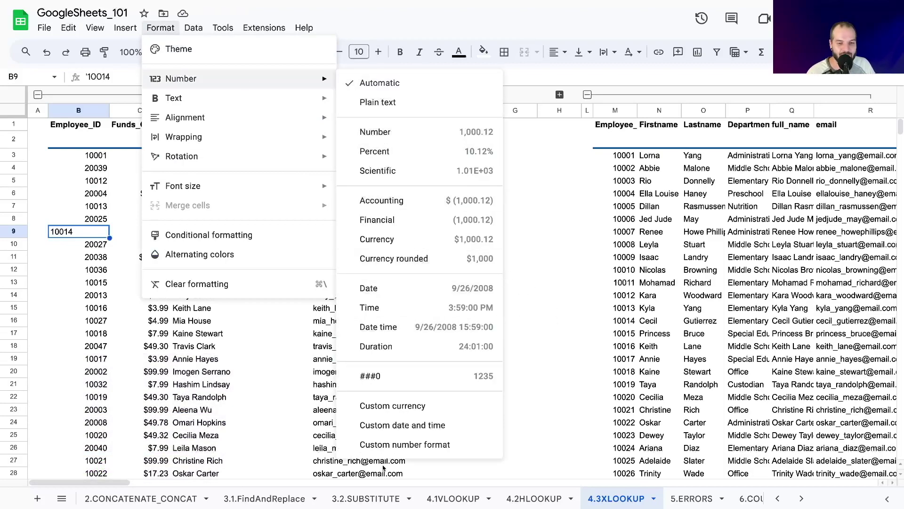
{"action": "left_click", "coordinate": [406, 380]}
{"action": "left_click", "coordinate": [225, 245]}
{"action": "left_click", "coordinate": [55, 244]}
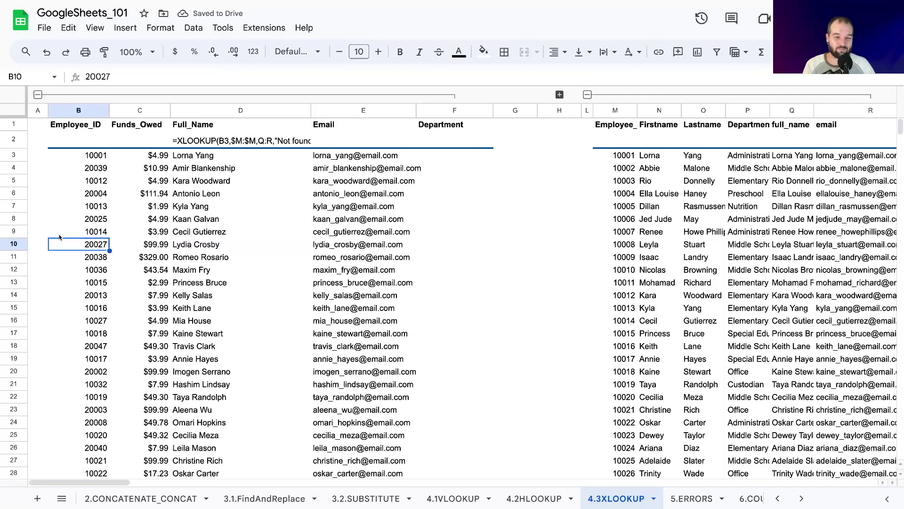
Search the sheet for the employee ID copied from B31, close the search, and inspect the amount and lookup formula in row 31
{"action": "scroll", "coordinate": [177, 216], "scroll_direction": "down", "scroll_amount": 5}
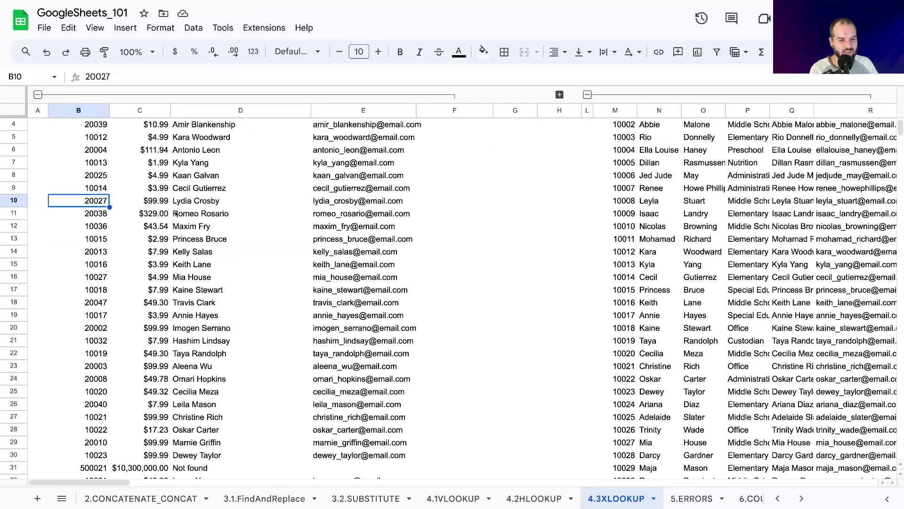
{"action": "left_click", "coordinate": [107, 381]}
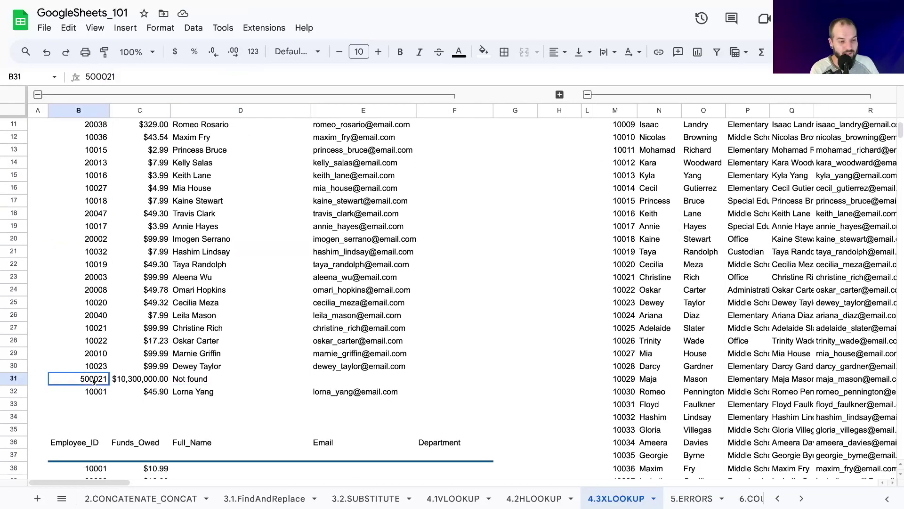
{"action": "left_click", "coordinate": [193, 383]}
{"action": "left_click", "coordinate": [88, 384]}
{"action": "key", "text": "ctrl+c"}
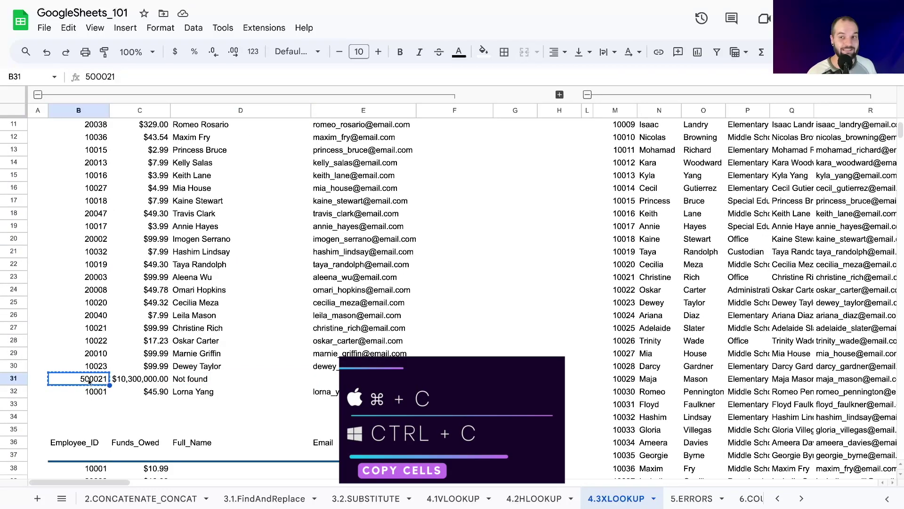
{"action": "key", "text": "ctrl+f"}
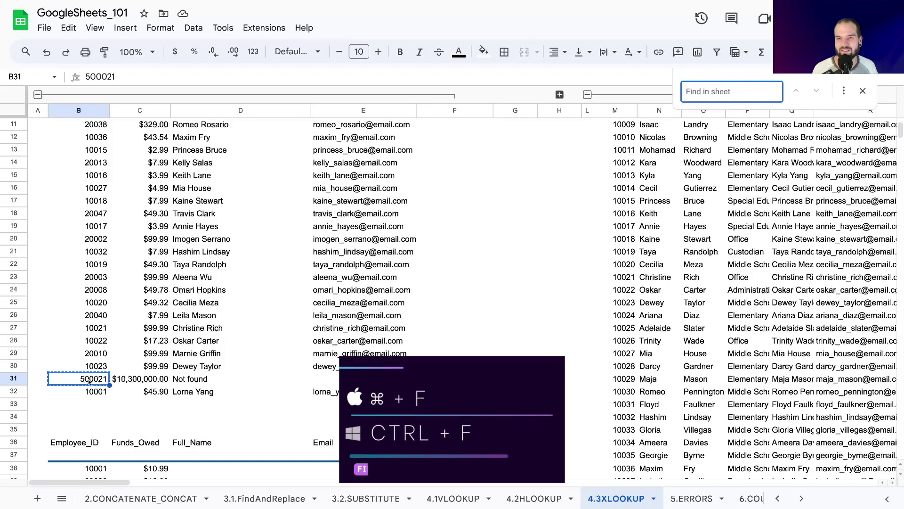
{"action": "key", "text": "ctrl+v"}
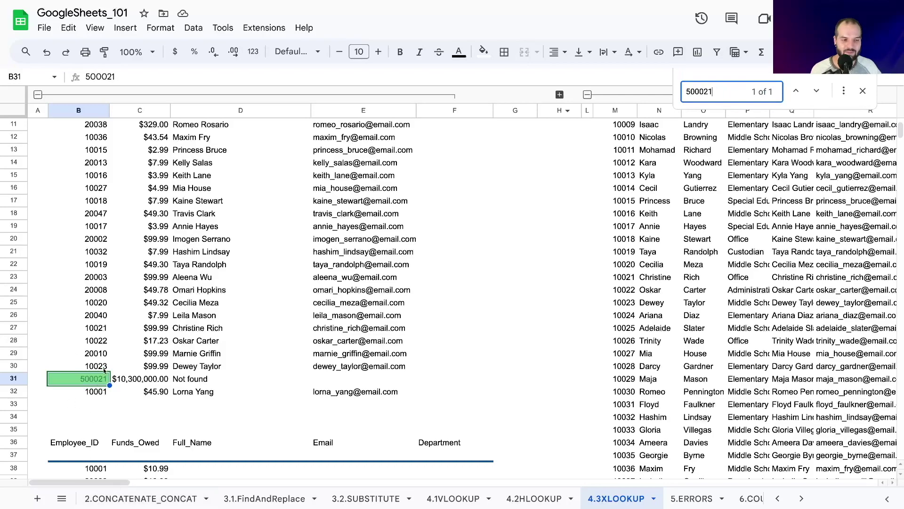
{"action": "double_click", "coordinate": [691, 92]}
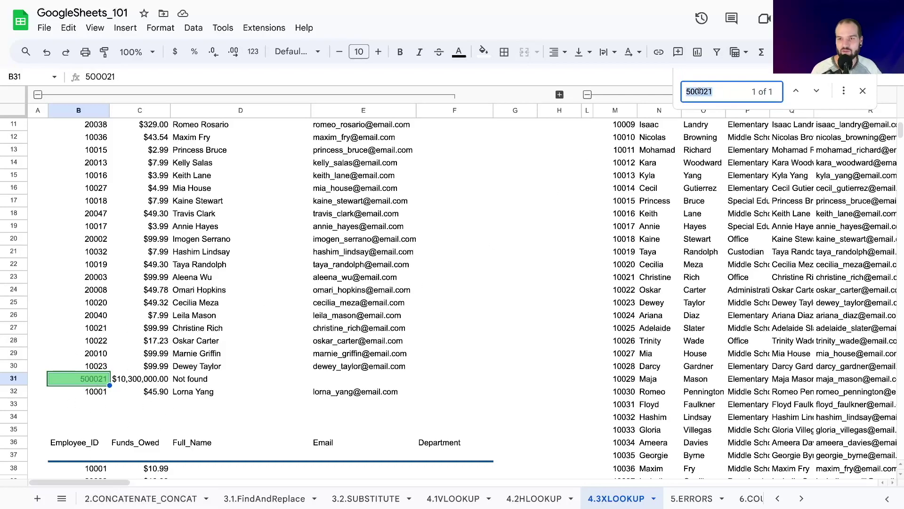
{"action": "key", "text": "BackSpace"}
{"action": "left_click", "coordinate": [862, 90]}
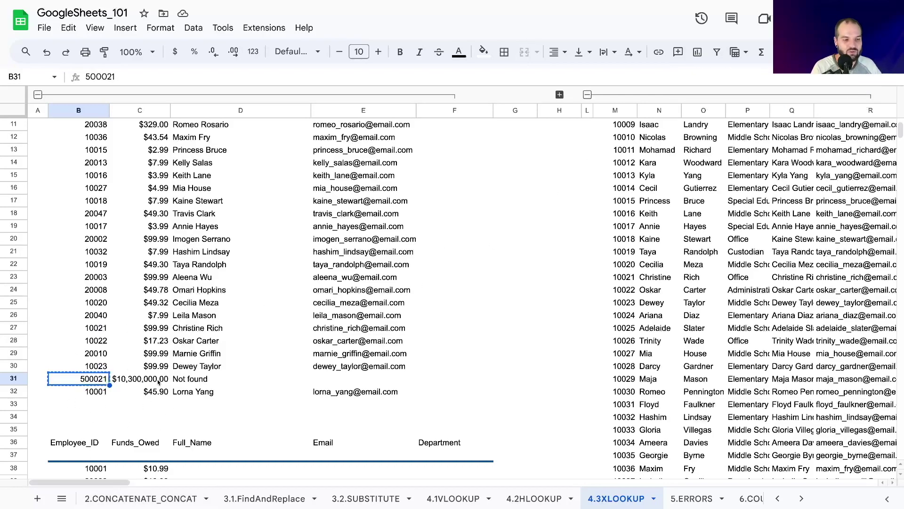
{"action": "left_click", "coordinate": [133, 379]}
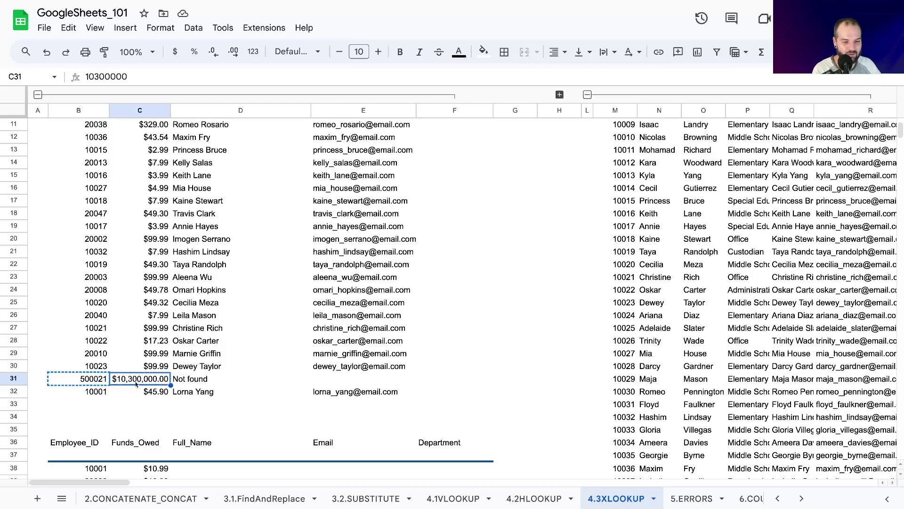
{"action": "left_click", "coordinate": [193, 378]}
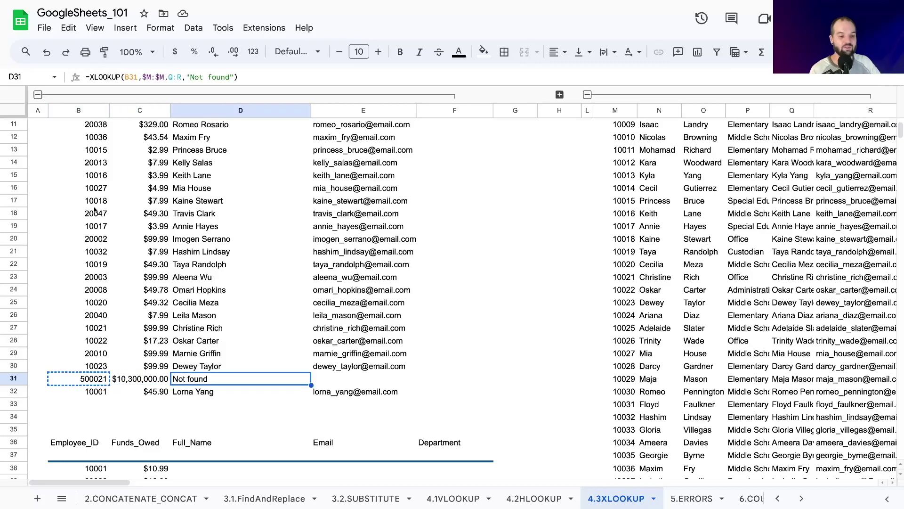
Copy the XLOOKUP formula from D3 into F3 under the Department header
{"action": "scroll", "coordinate": [218, 309], "scroll_direction": "up", "scroll_amount": 5}
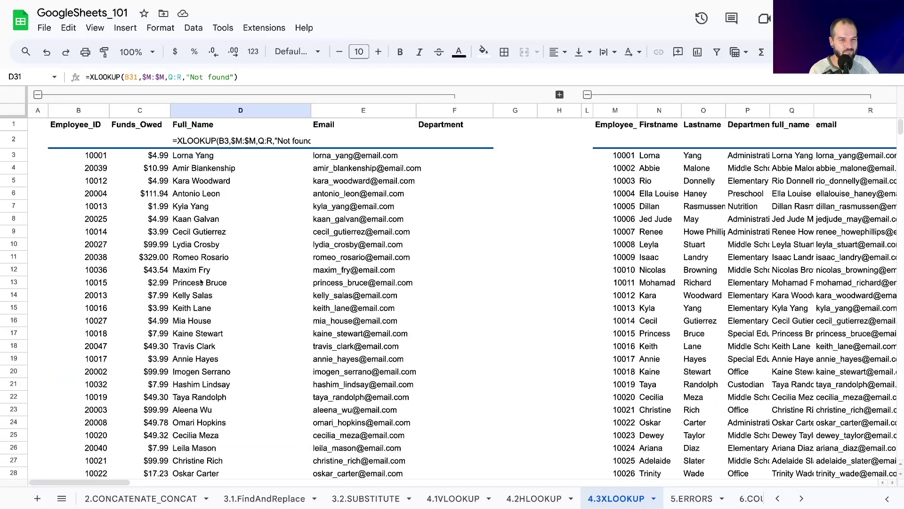
{"action": "left_click", "coordinate": [212, 142]}
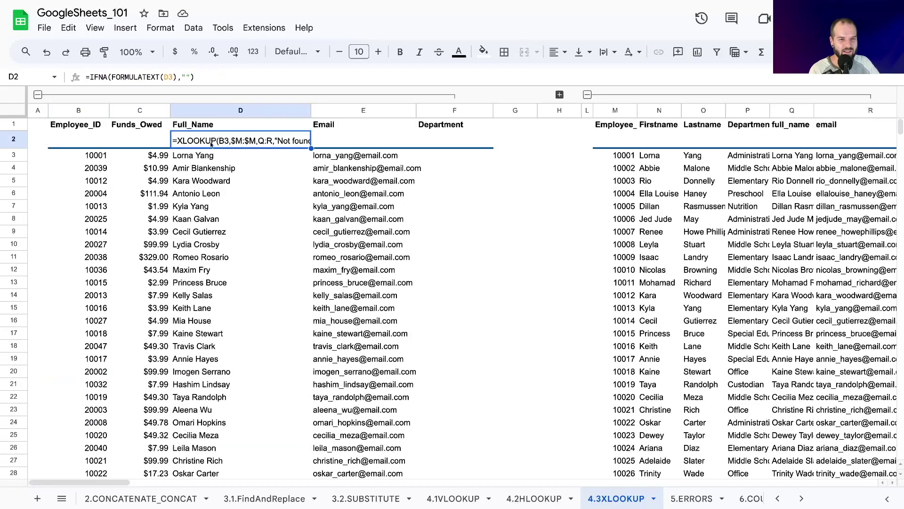
{"action": "left_click", "coordinate": [190, 156]}
{"action": "key", "text": "ctrl+c"}
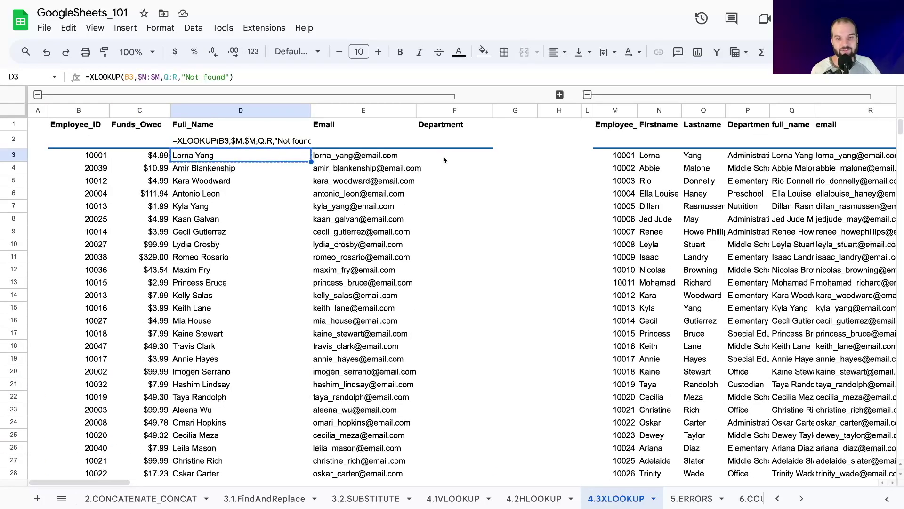
{"action": "double_click", "coordinate": [445, 158]}
{"action": "key", "text": "ctrl+v"}
{"action": "key", "text": "Return"}
{"action": "left_click", "coordinate": [446, 158]}
{"action": "key", "text": "ctrl+v"}
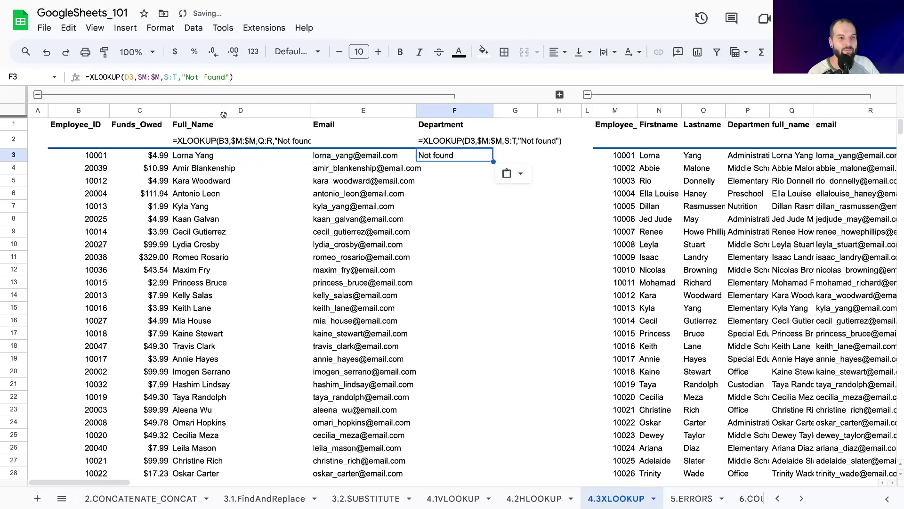
Change the search key of the XLOOKUP formula in F3 to B3
{"action": "left_click", "coordinate": [126, 78]}
{"action": "left_click_drag", "start_coordinate": [126, 77], "coordinate": [128, 78]}
{"action": "type", "text": "A"}
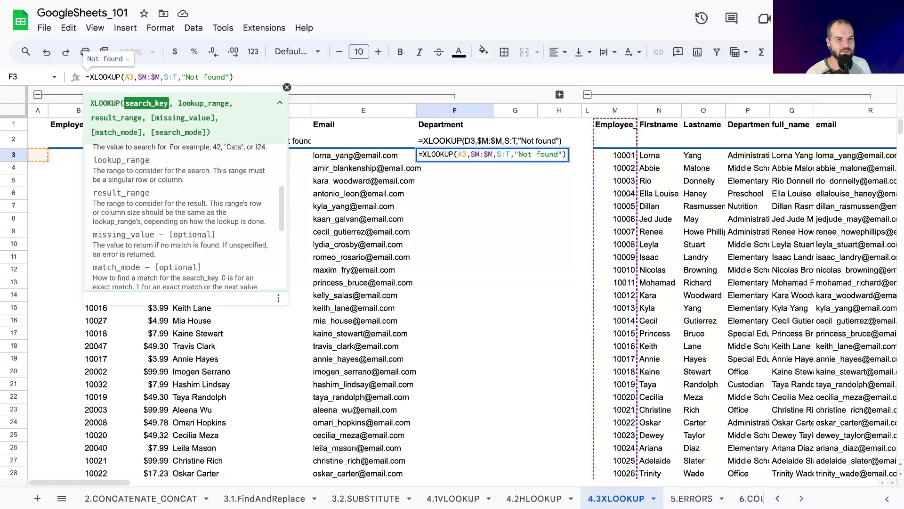
{"action": "key", "text": "BackSpace"}
{"action": "type", "text": "B"}
{"action": "key", "text": "Return"}
{"action": "left_click", "coordinate": [444, 158]}
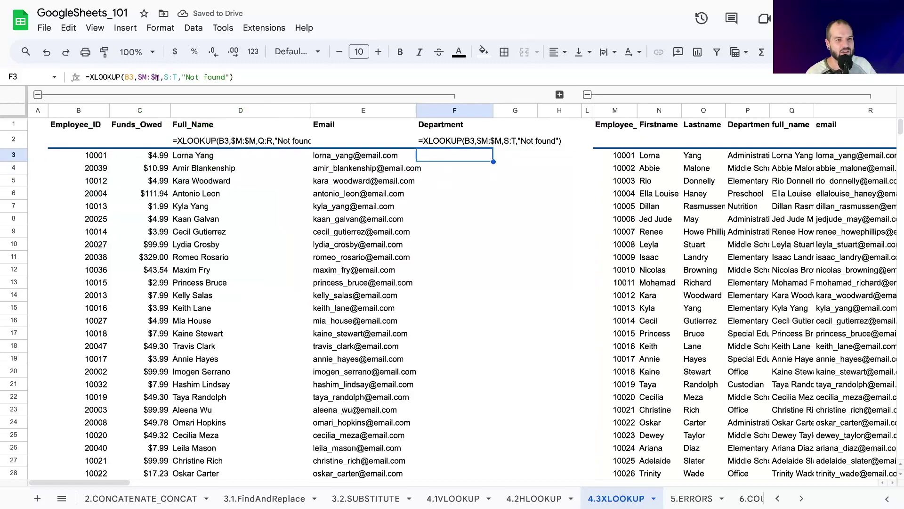
Set the result range of the XLOOKUP formula in F3 to P:P
{"action": "left_click", "coordinate": [157, 77]}
{"action": "left_click_drag", "start_coordinate": [164, 77], "coordinate": [177, 77]}
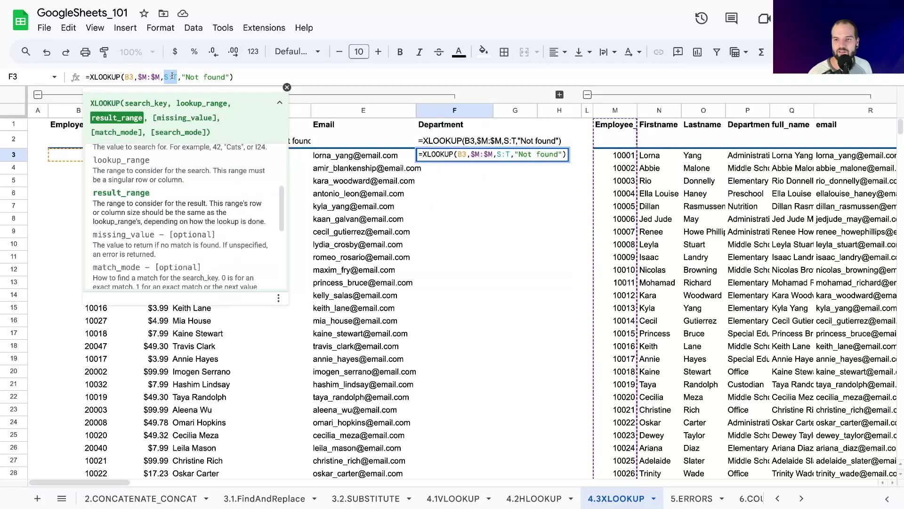
{"action": "type", "text": "P:P"}
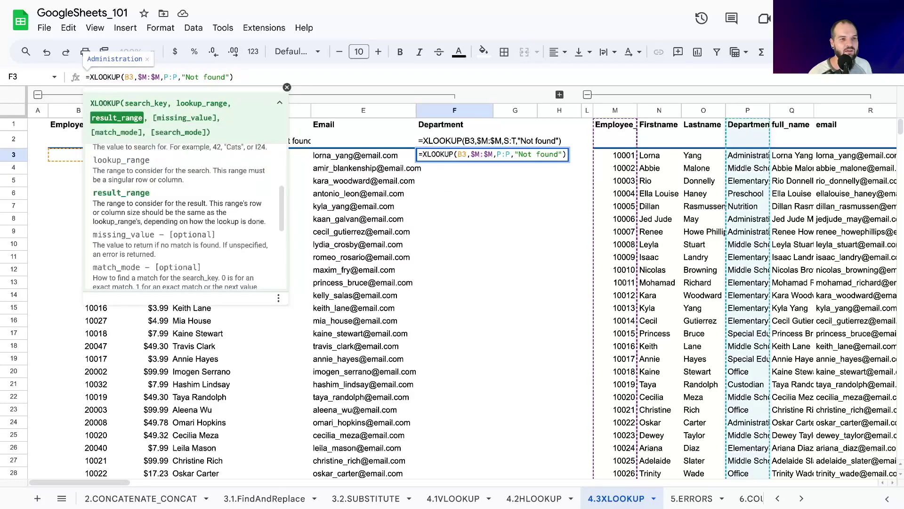
{"action": "key", "text": "Return"}
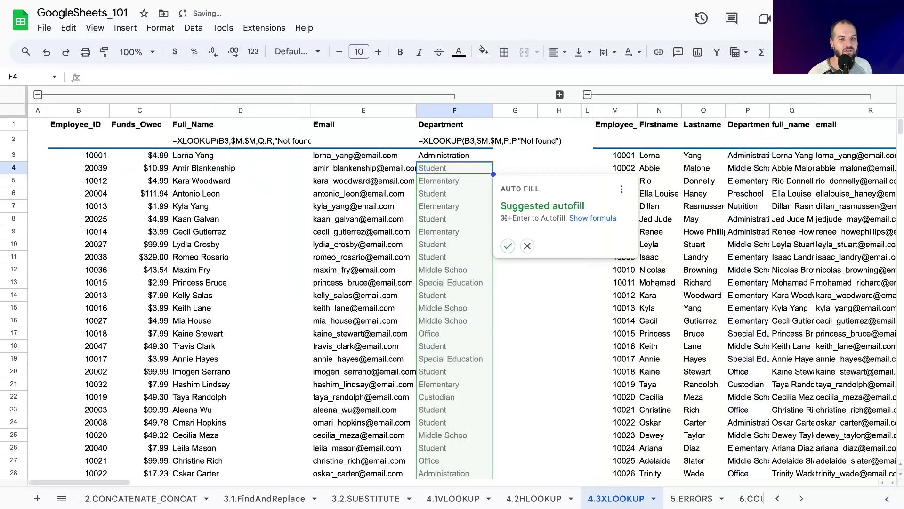
Fill the Department XLOOKUP formula down column F through the suggested autofill and check the filled rows
{"action": "left_click", "coordinate": [507, 246]}
{"action": "scroll", "coordinate": [450, 200], "scroll_direction": "down", "scroll_amount": 5}
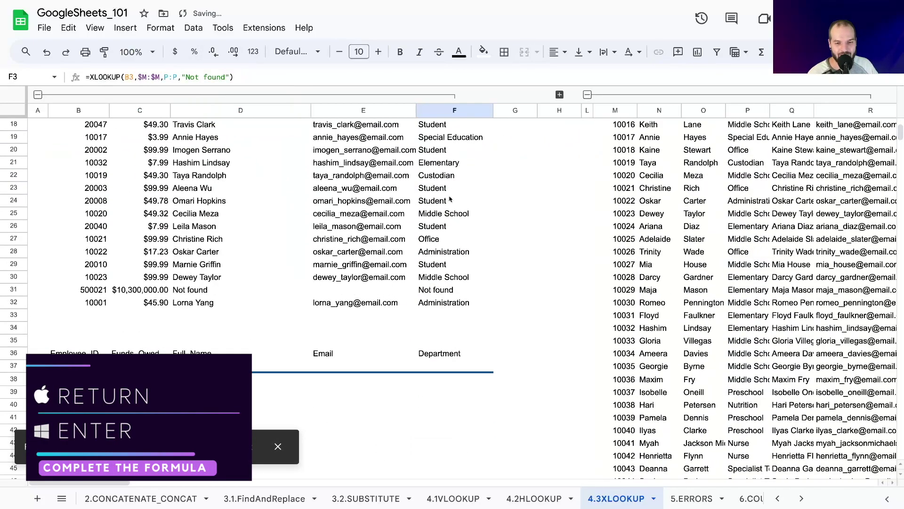
{"action": "scroll", "coordinate": [434, 320], "scroll_direction": "up", "scroll_amount": 2}
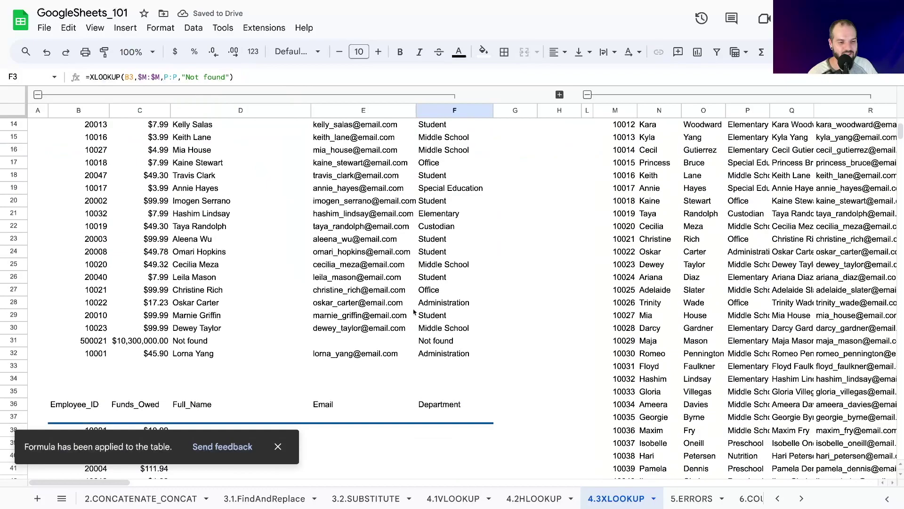
{"action": "scroll", "coordinate": [337, 353], "scroll_direction": "up", "scroll_amount": 2}
{"action": "left_click_drag", "start_coordinate": [447, 404], "coordinate": [447, 417]}
{"action": "left_click", "coordinate": [450, 429]}
{"action": "left_click", "coordinate": [447, 404]}
{"action": "scroll", "coordinate": [451, 348], "scroll_direction": "up", "scroll_amount": 5}
Try the result range P3:P in the XLOOKUP formula in F3 and read the resulting cell note
{"action": "left_click", "coordinate": [421, 158]}
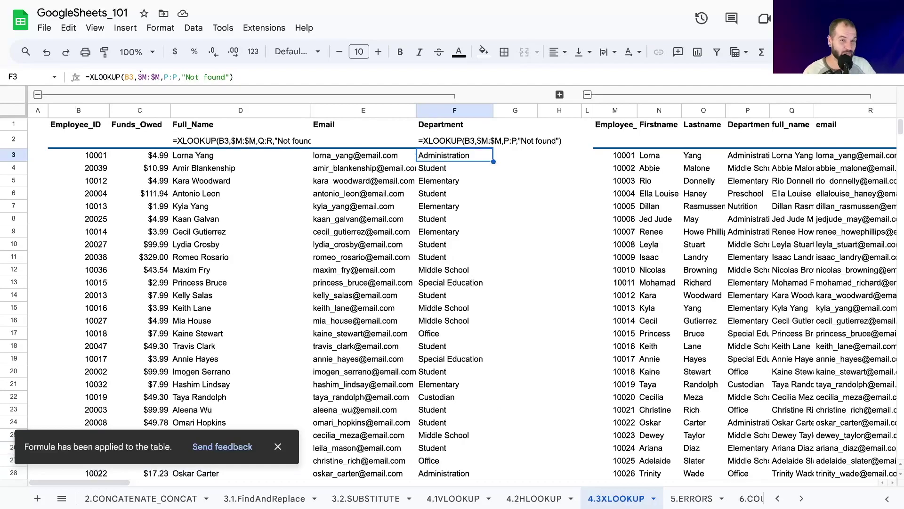
{"action": "left_click", "coordinate": [168, 78]}
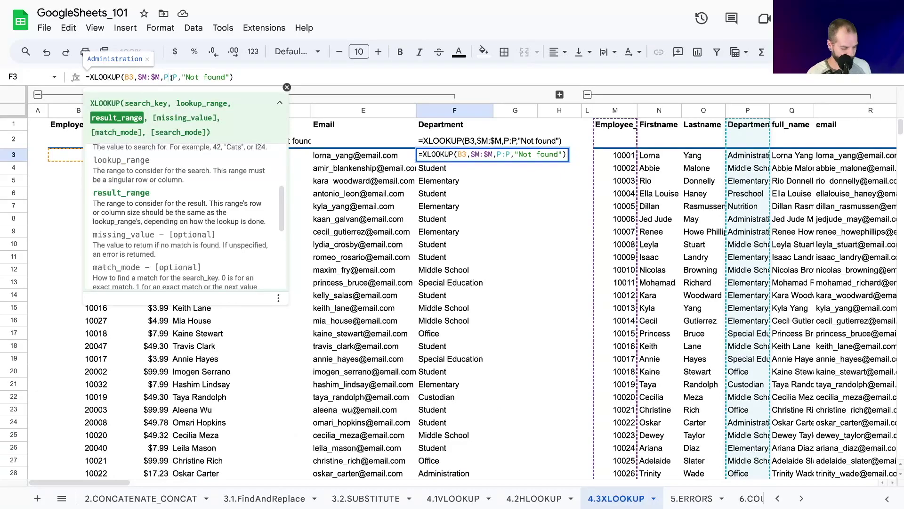
{"action": "type", "text": "3"}
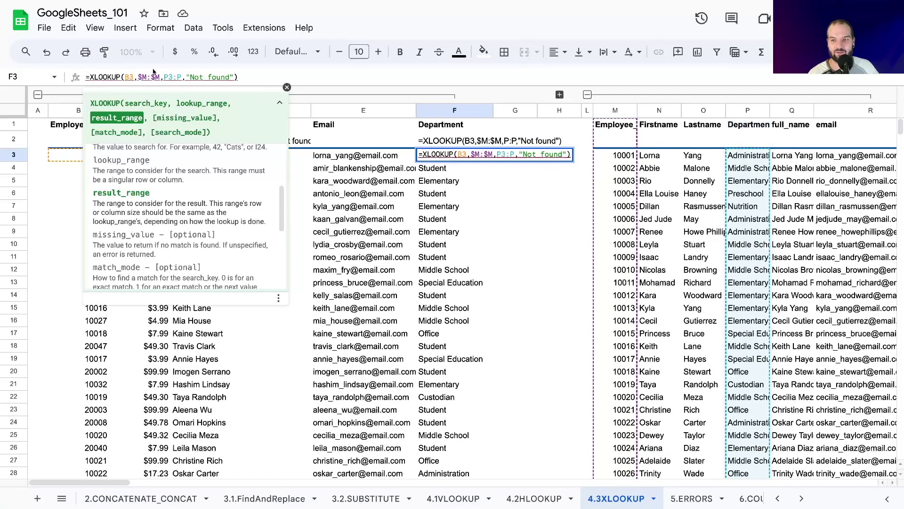
{"action": "key", "text": "Return"}
{"action": "left_click", "coordinate": [439, 156]}
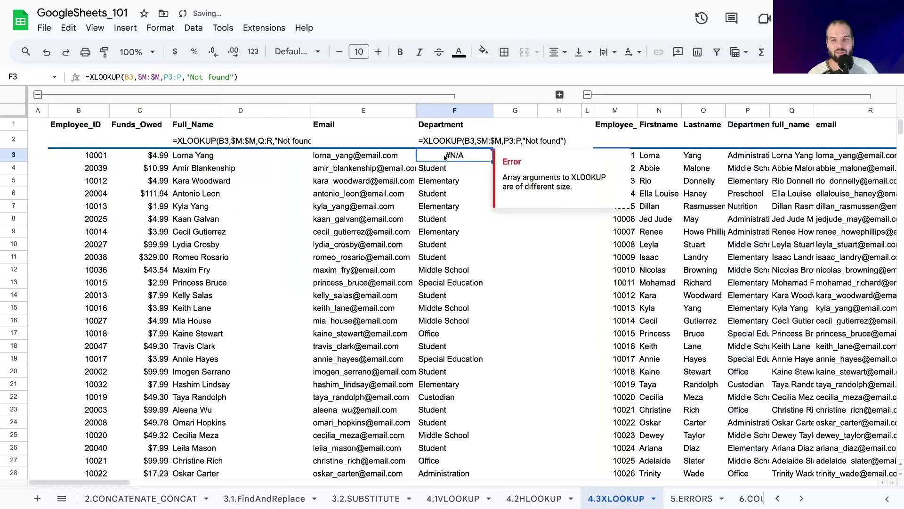
{"action": "left_click_drag", "start_coordinate": [515, 179], "coordinate": [573, 190]}
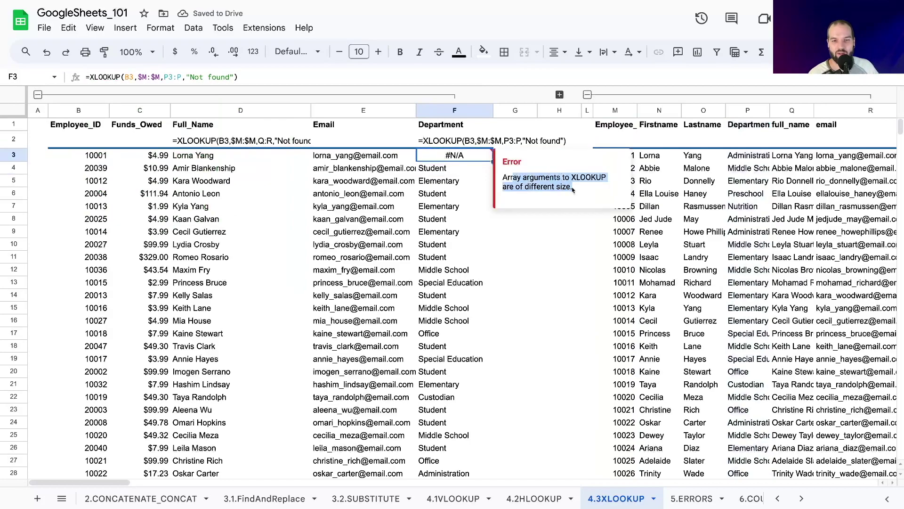
{"action": "key", "text": "Down"}
{"action": "key", "text": "Up"}
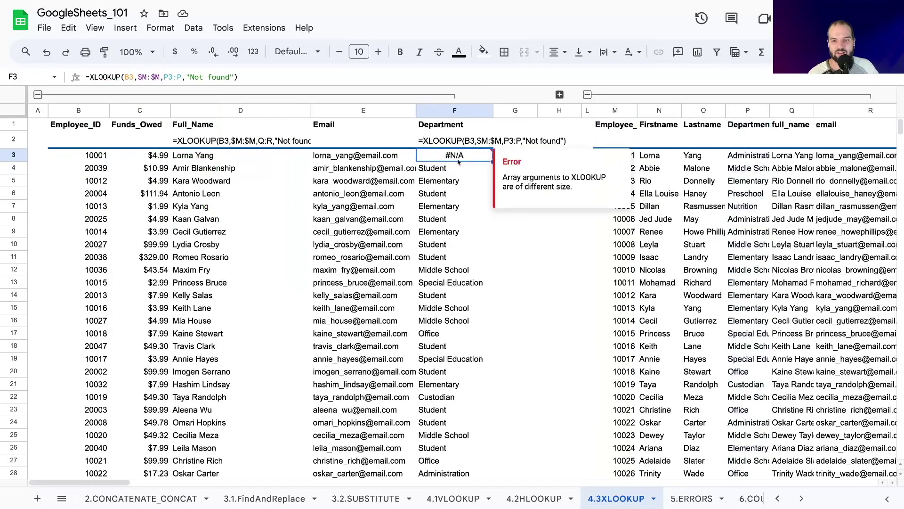
Try the lookup range $M1:$M10 with the result range P11:P20 in the XLOOKUP formula in F3
{"action": "key", "text": "Return"}
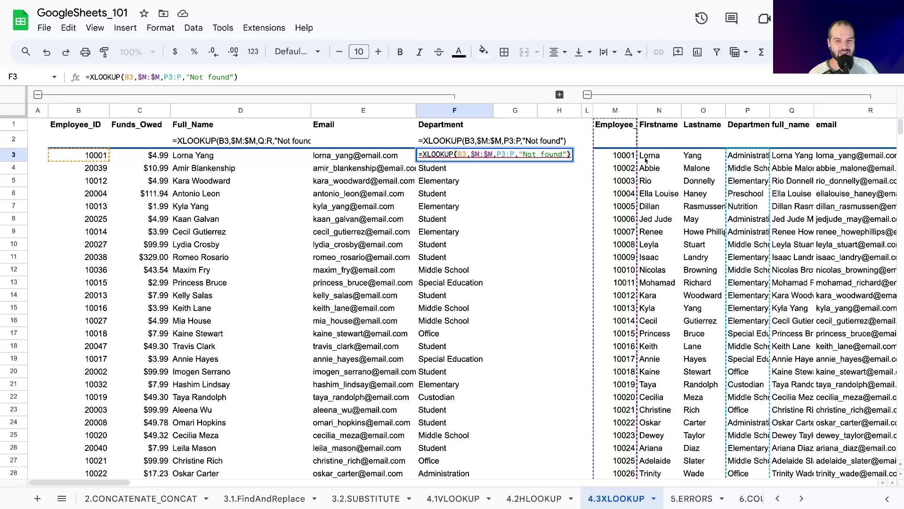
{"action": "left_click", "coordinate": [172, 75]}
{"action": "key", "text": "BackSpace"}
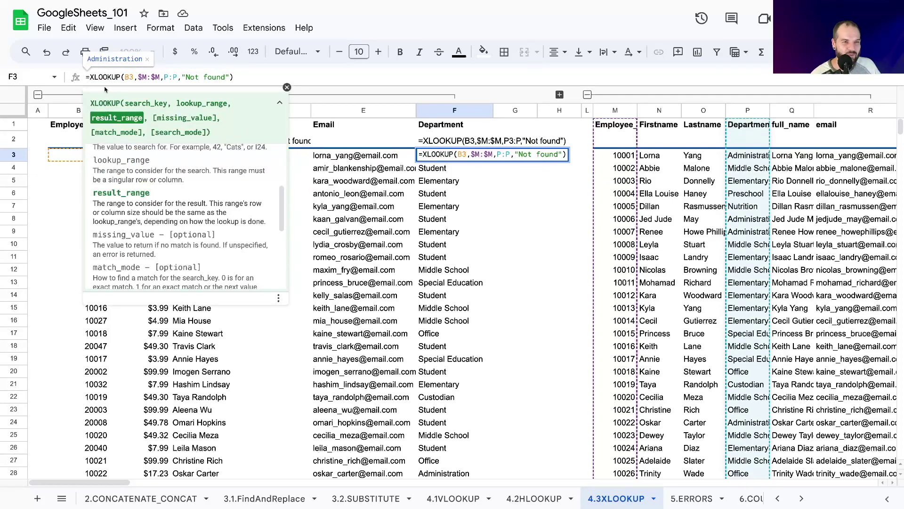
{"action": "left_click", "coordinate": [145, 77]}
{"action": "type", "text": "1:$M"}
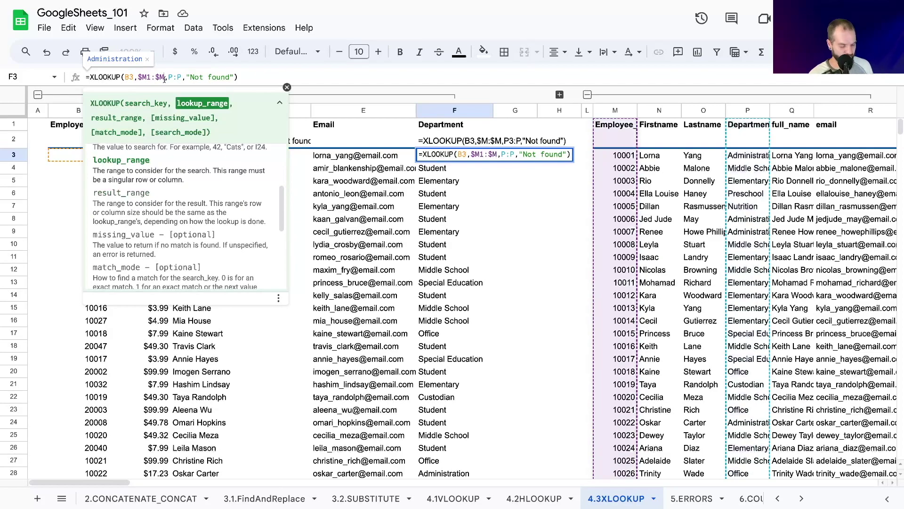
{"action": "type", "text": "10"}
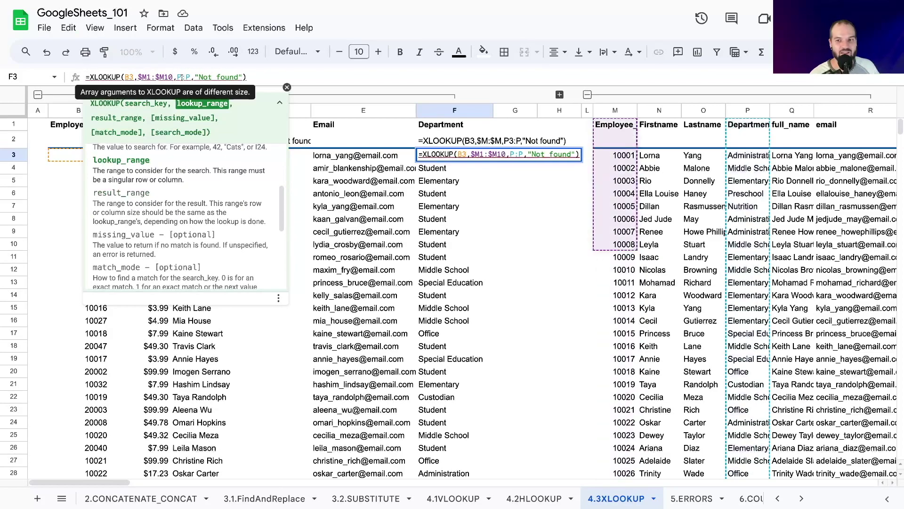
{"action": "left_click", "coordinate": [182, 77]}
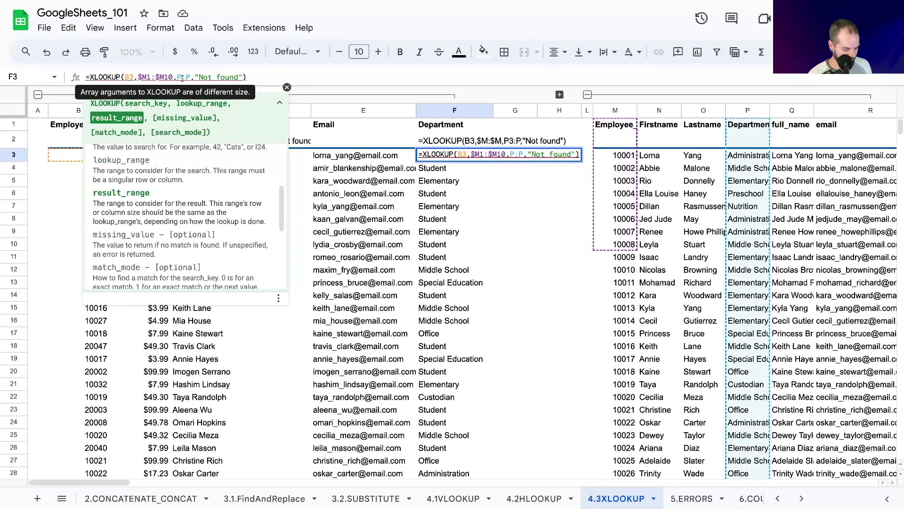
{"action": "type", "text": "11:P"}
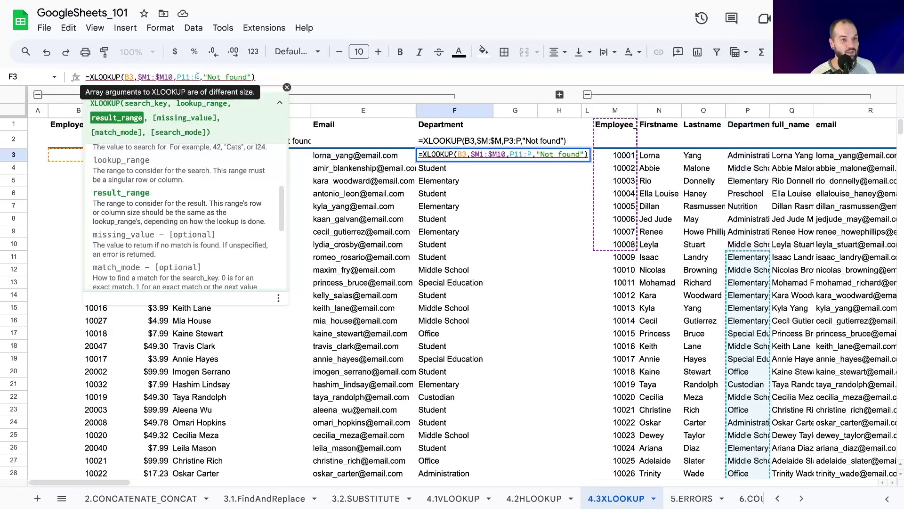
{"action": "type", "text": "20"}
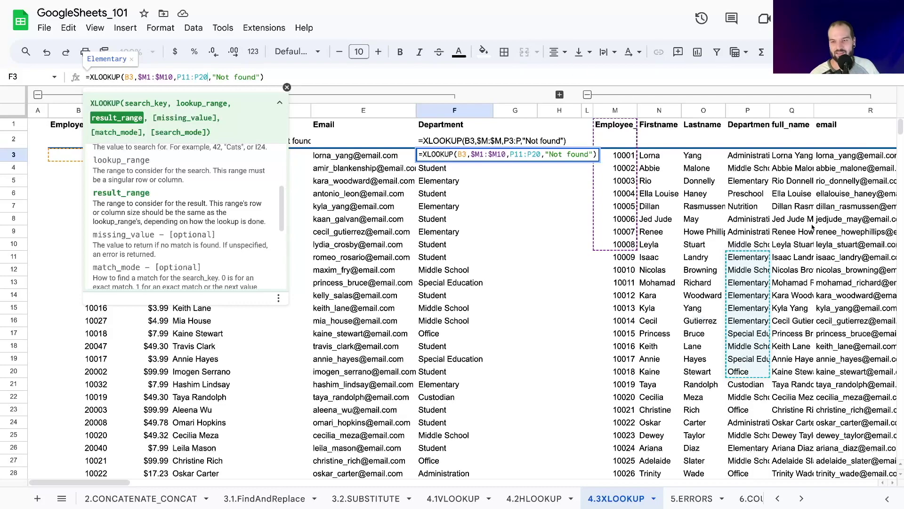
{"action": "key", "text": "Return"}
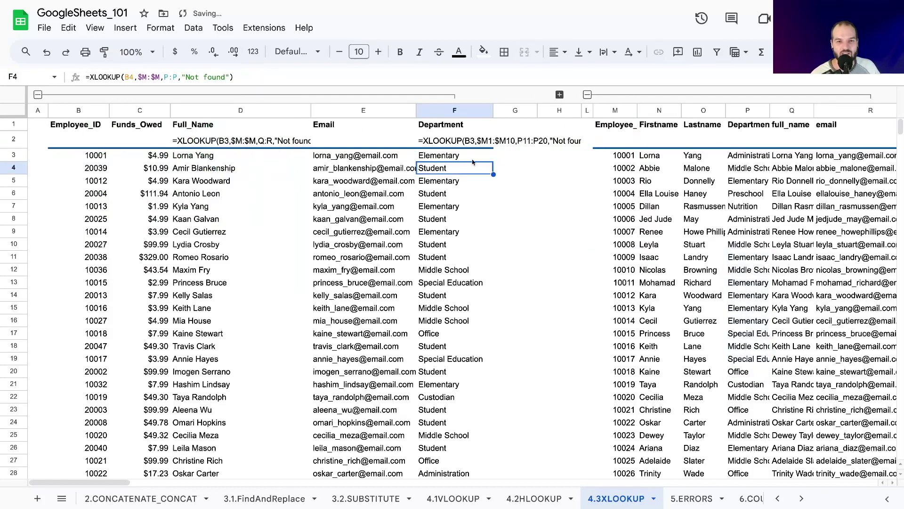
Restore the XLOOKUP formula in F3 to the lookup range $M:$M and the result range P:P
{"action": "left_click", "coordinate": [441, 160]}
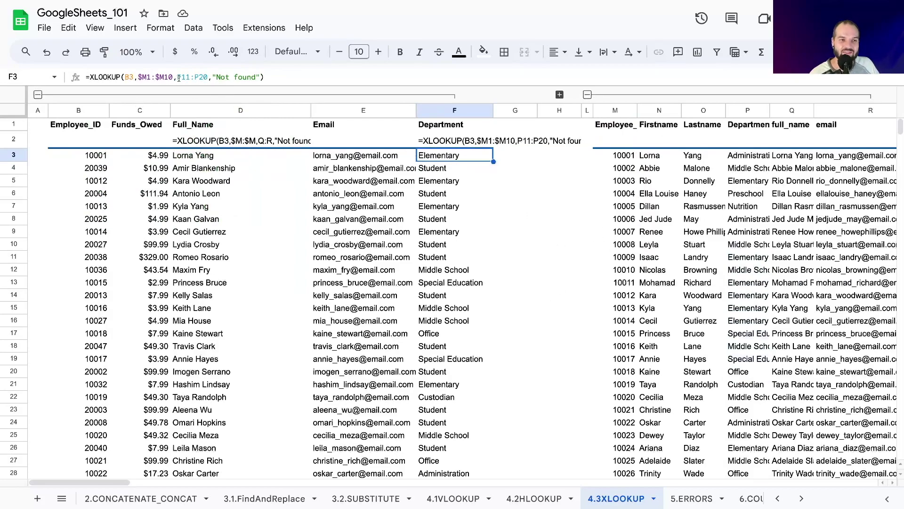
{"action": "left_click_drag", "start_coordinate": [178, 77], "coordinate": [208, 77]}
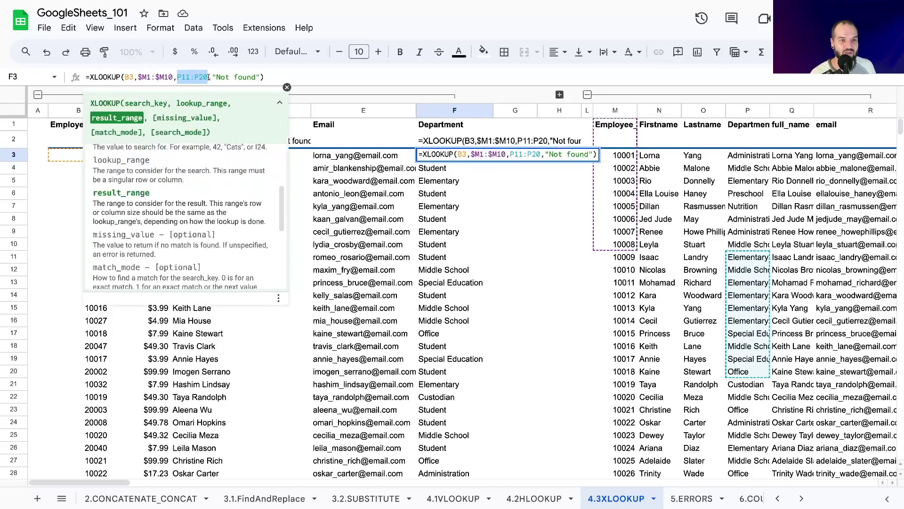
{"action": "type", "text": "P:P"}
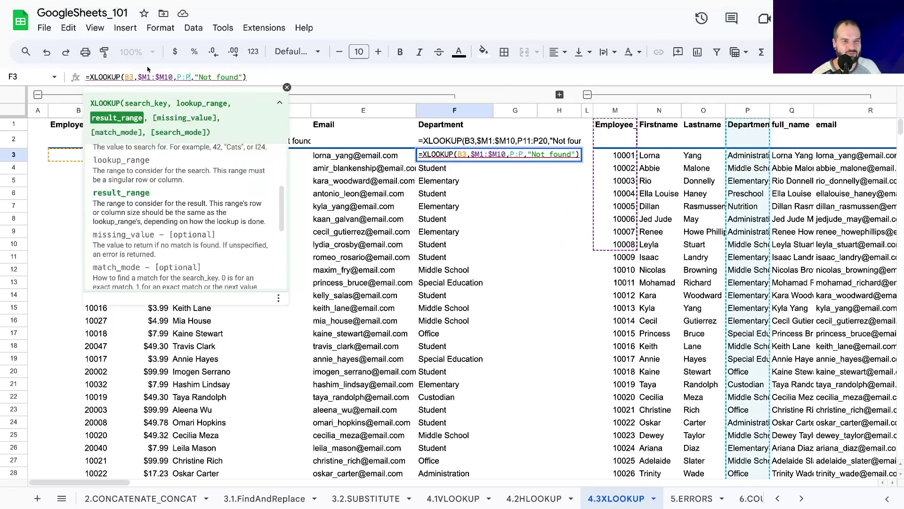
{"action": "left_click", "coordinate": [150, 77]}
{"action": "key", "text": "BackSpace"}
{"action": "double_click", "coordinate": [161, 77]}
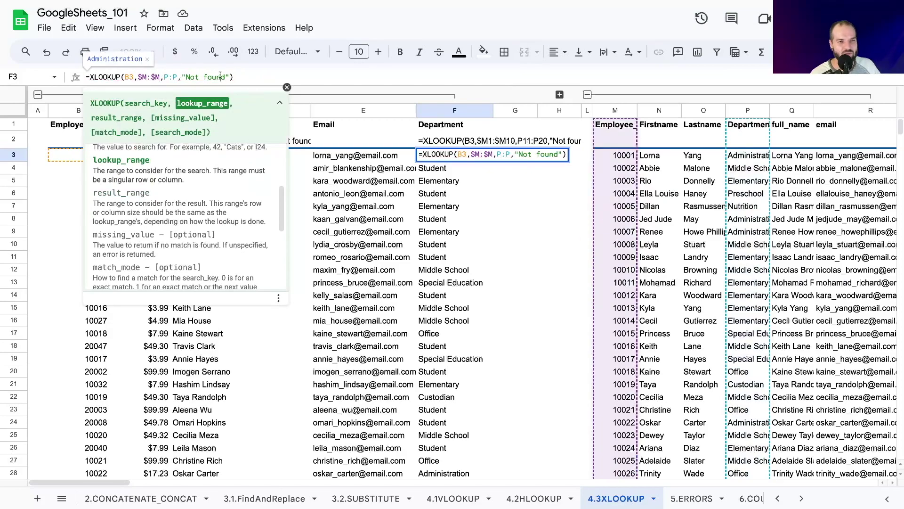
{"action": "key", "text": "Return"}
Begin a formula in D38, collapse the column group M:R, and view the horizontal employee table starting in column U
{"action": "mouse_move", "coordinate": [325, 273]}
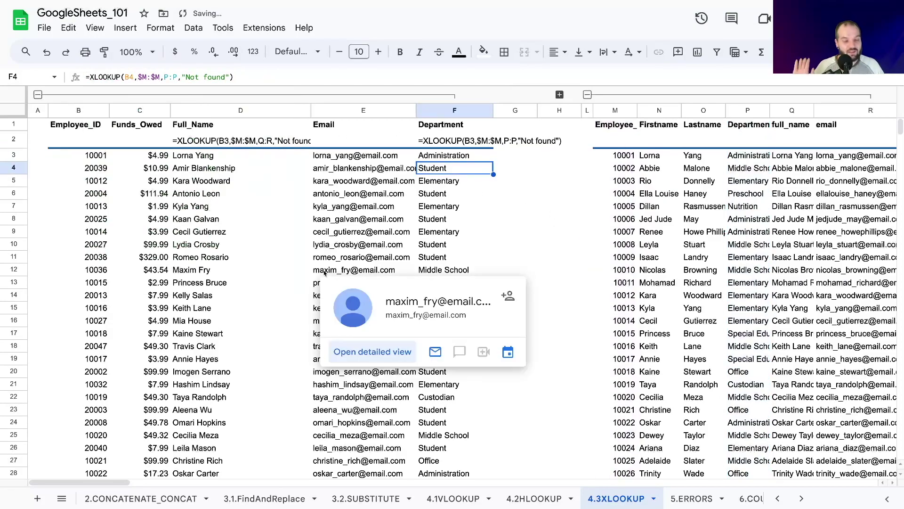
{"action": "scroll", "coordinate": [212, 188], "scroll_direction": "down", "scroll_amount": 2}
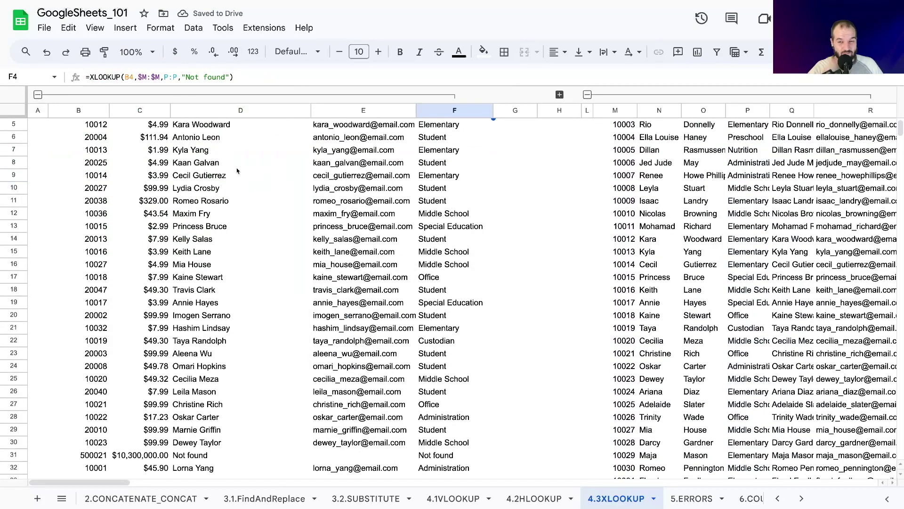
{"action": "scroll", "coordinate": [237, 171], "scroll_direction": "down", "scroll_amount": 7}
{"action": "scroll", "coordinate": [211, 253], "scroll_direction": "down", "scroll_amount": 2}
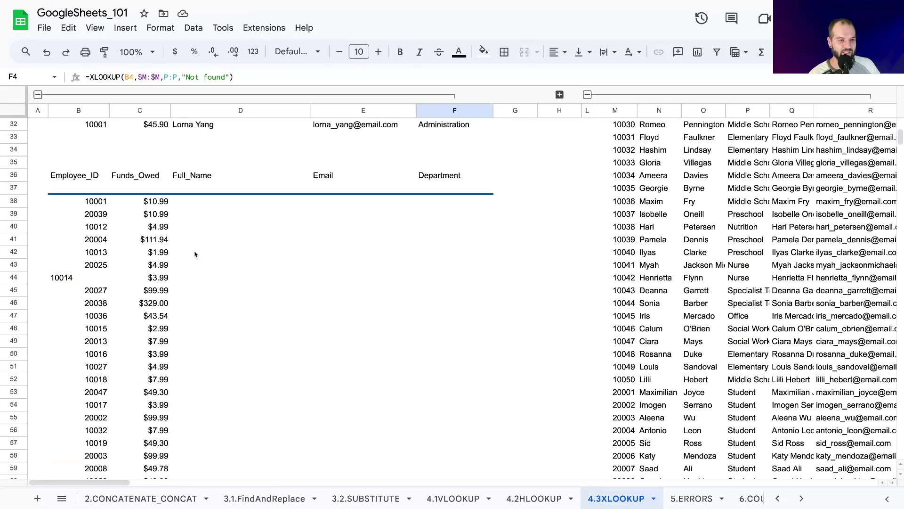
{"action": "left_click", "coordinate": [197, 203]}
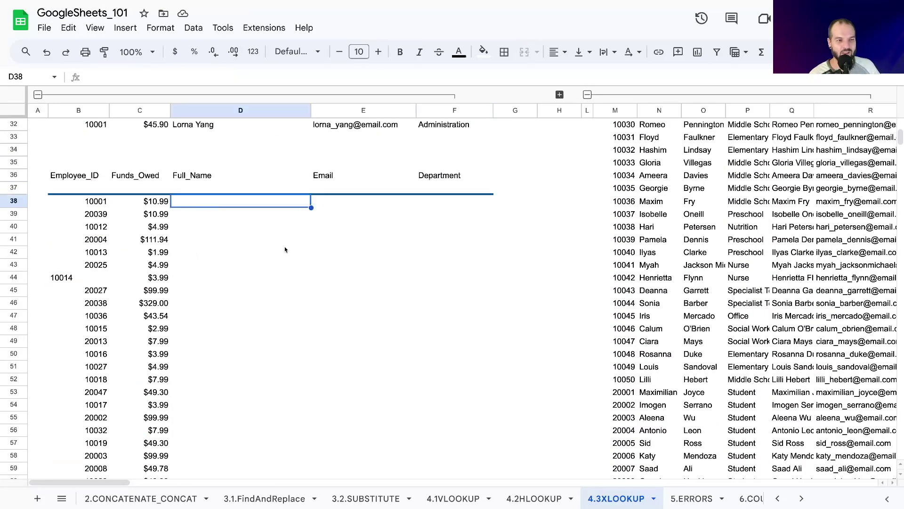
{"action": "type", "text": "="}
{"action": "scroll", "coordinate": [285, 249], "scroll_direction": "up", "scroll_amount": 12}
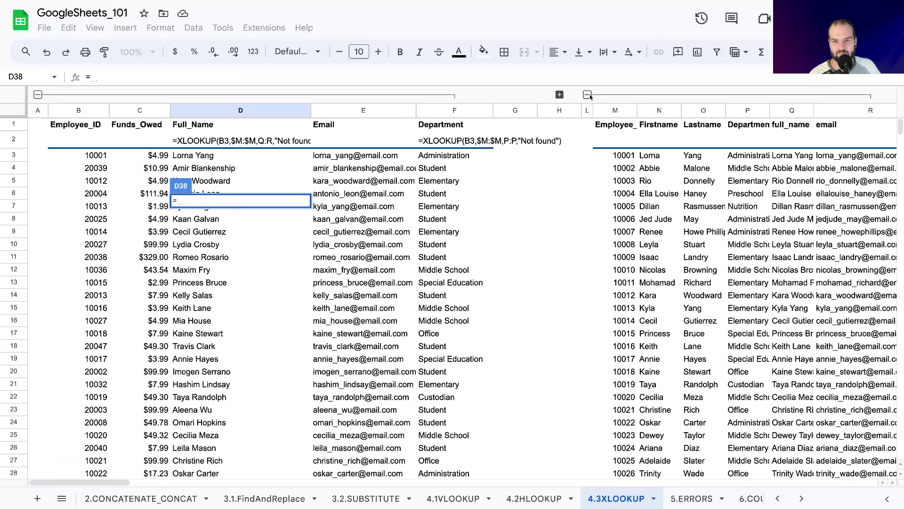
{"action": "left_click", "coordinate": [588, 96]}
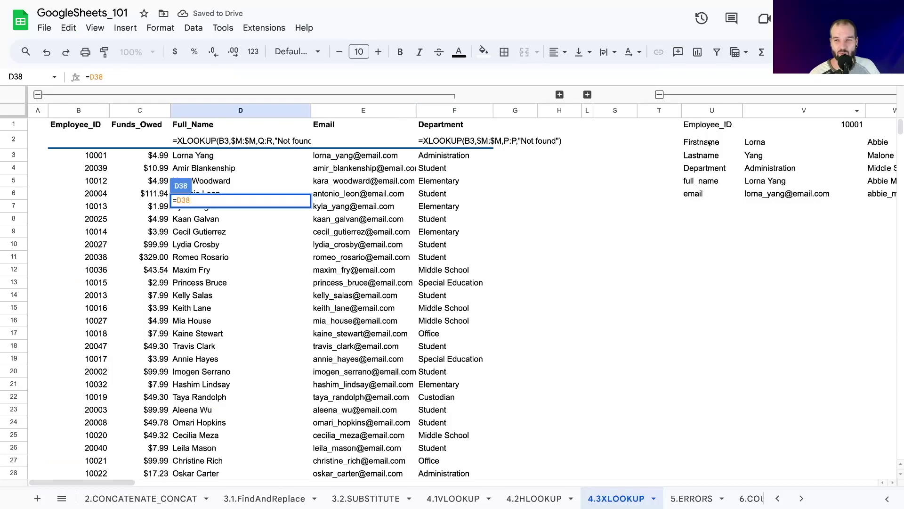
{"action": "left_click_drag", "start_coordinate": [120, 482], "coordinate": [177, 420]}
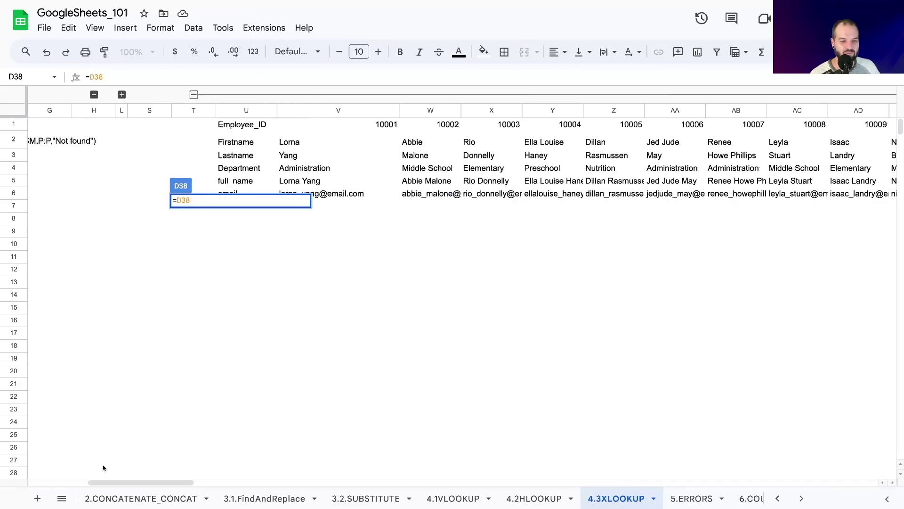
{"action": "left_click_drag", "start_coordinate": [99, 482], "coordinate": [73, 469]}
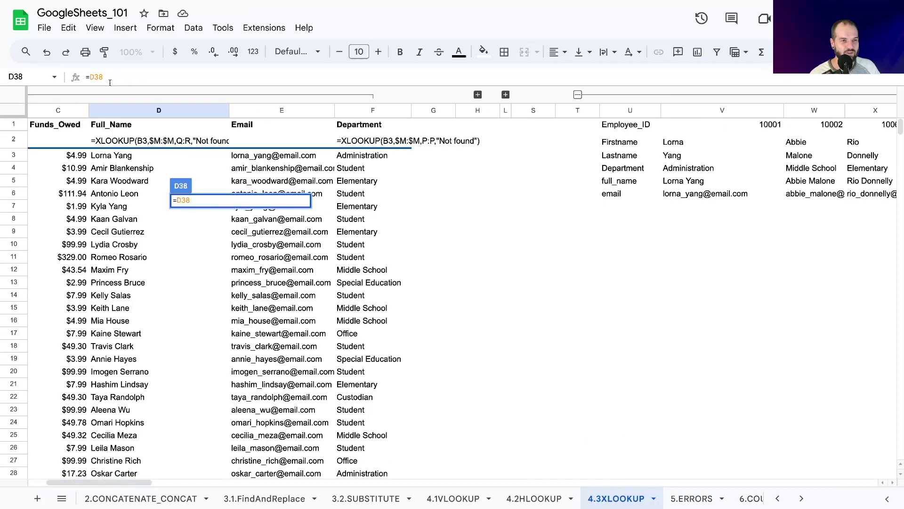
Try to delete the stray D38 reference from the formula begun in D38
{"action": "left_click", "coordinate": [93, 76]}
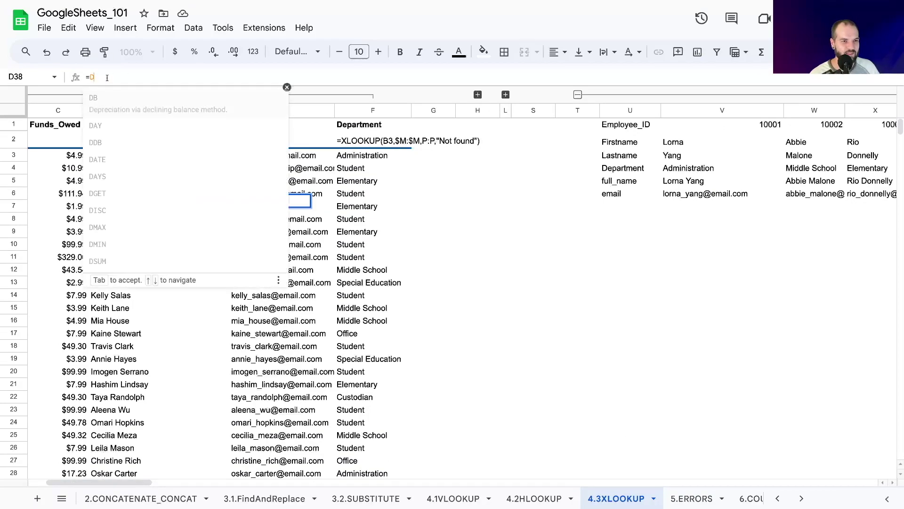
{"action": "scroll", "coordinate": [141, 367], "scroll_direction": "down", "scroll_amount": 5}
{"action": "key", "text": "BackSpace"}
{"action": "key", "text": "BackSpace"}
{"action": "key", "text": "BackSpace"}
{"action": "key", "text": "BackSpace"}
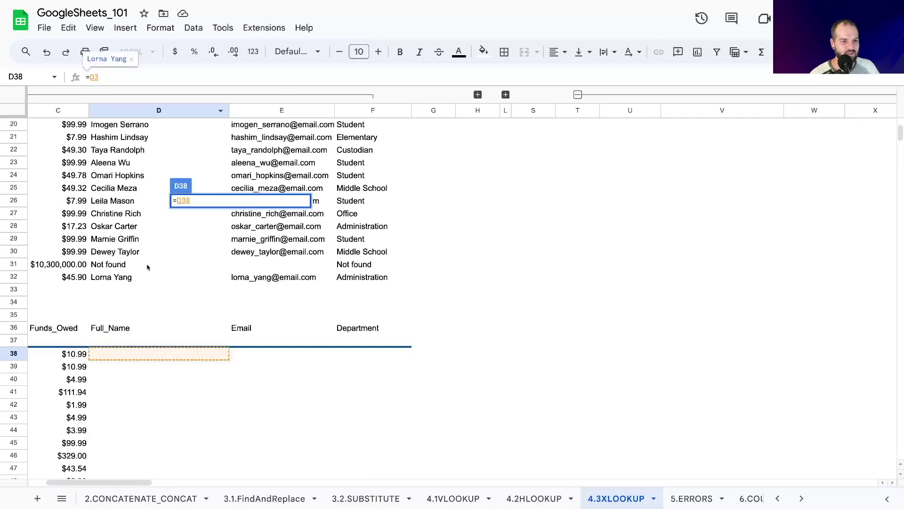
Start an XLOOKUP formula in D38 under Full_Name with $B38 as the search key
{"action": "left_click", "coordinate": [109, 357]}
{"action": "type", "text": "="}
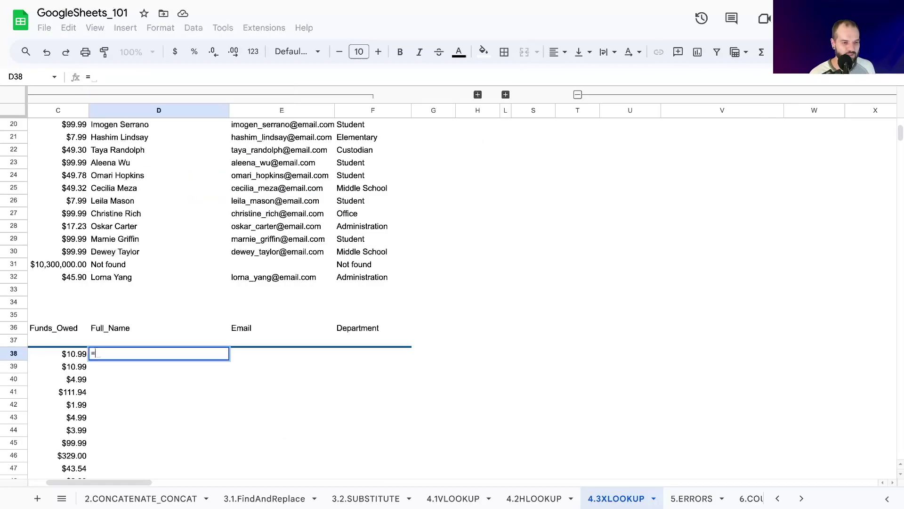
{"action": "type", "text": "xloou"}
{"action": "key", "text": "BackSpace"}
{"action": "type", "text": "kup("}
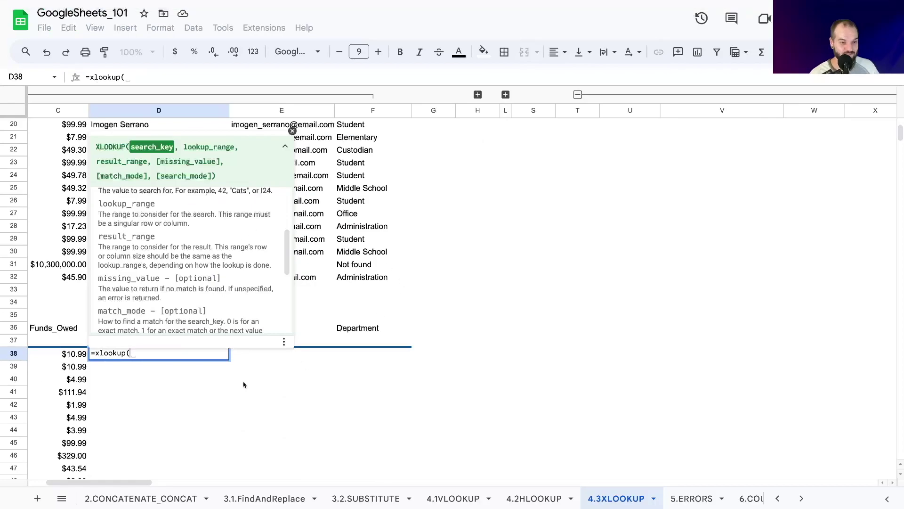
{"action": "left_click_drag", "start_coordinate": [117, 481], "coordinate": [101, 481]}
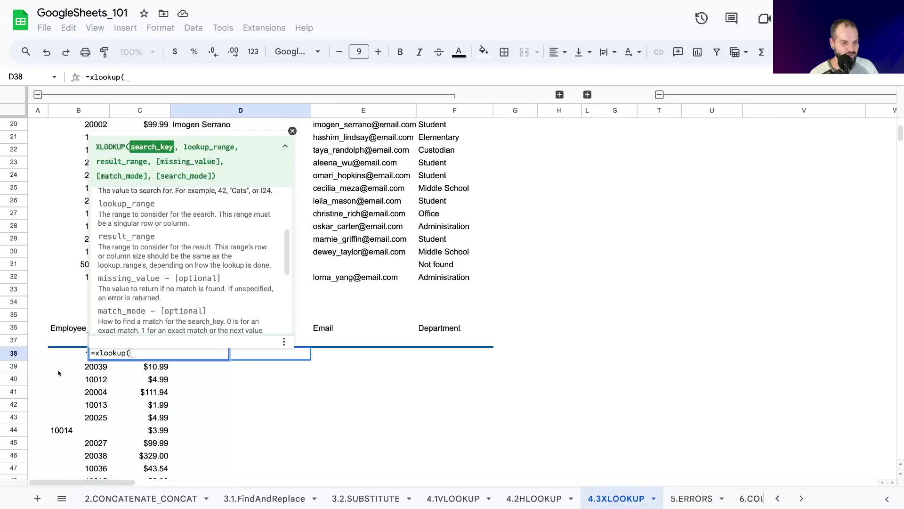
{"action": "left_click", "coordinate": [68, 356]}
{"action": "left_click", "coordinate": [132, 351]}
{"action": "type", "text": "$B38"}
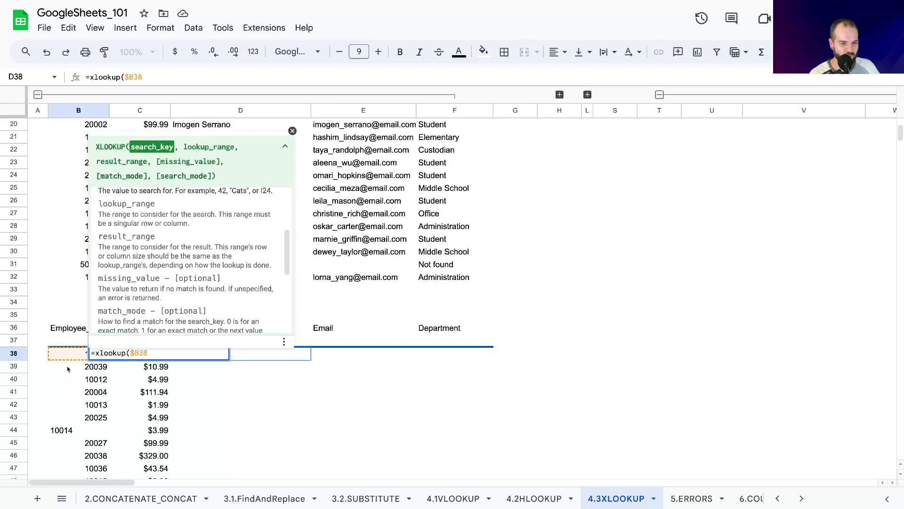
{"action": "type", "text": ","}
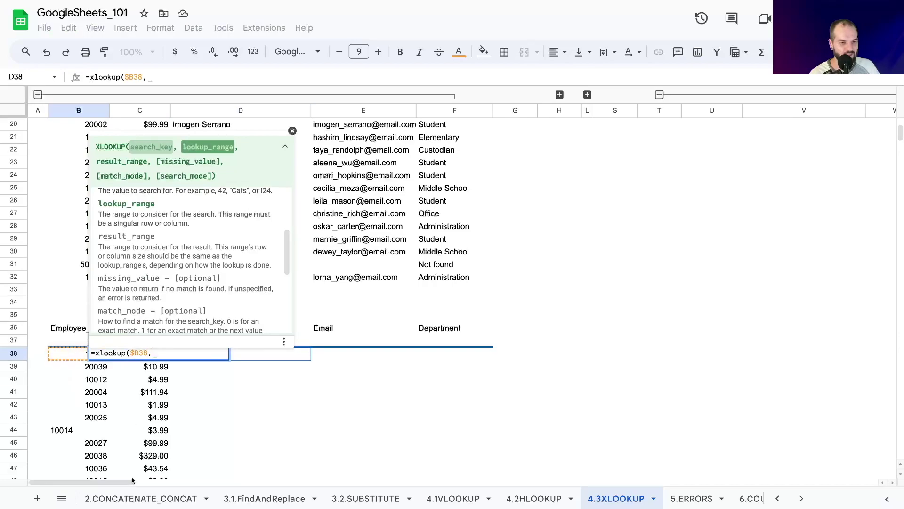
Set the XLOOKUP lookup range to the horizontal Employee_ID row as the absolute reference $V$1:$DQ$1
{"action": "scroll", "coordinate": [449, 293], "scroll_direction": "right", "scroll_amount": 10}
{"action": "scroll", "coordinate": [410, 224], "scroll_direction": "up", "scroll_amount": 6}
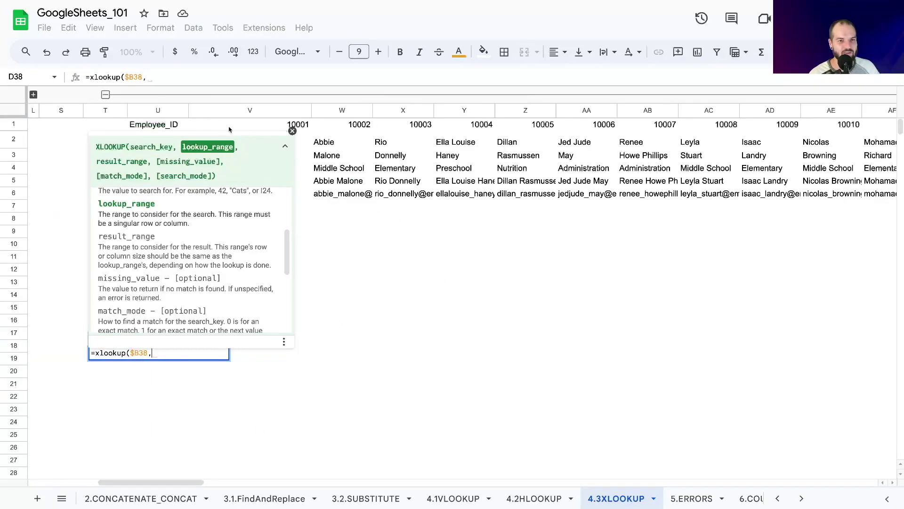
{"action": "left_click_drag", "start_coordinate": [223, 131], "coordinate": [900, 125]}
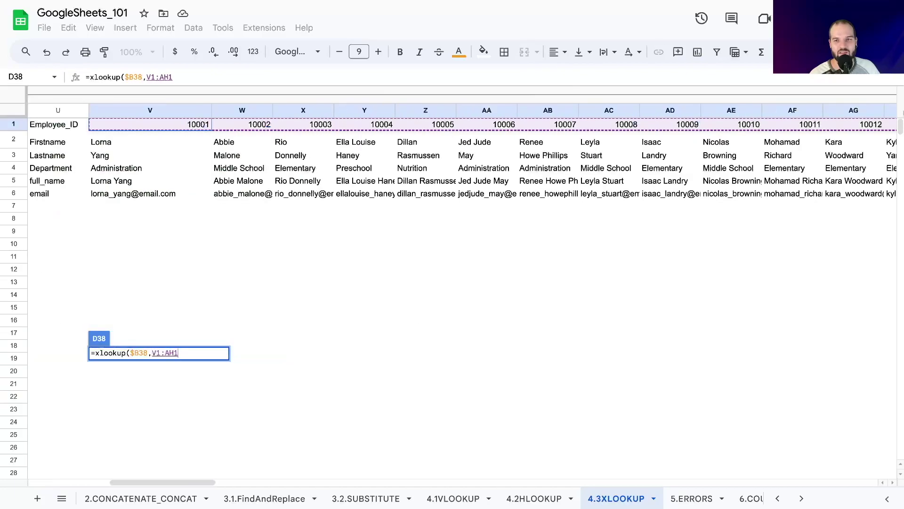
{"action": "left_click_drag", "start_coordinate": [163, 482], "coordinate": [827, 434]}
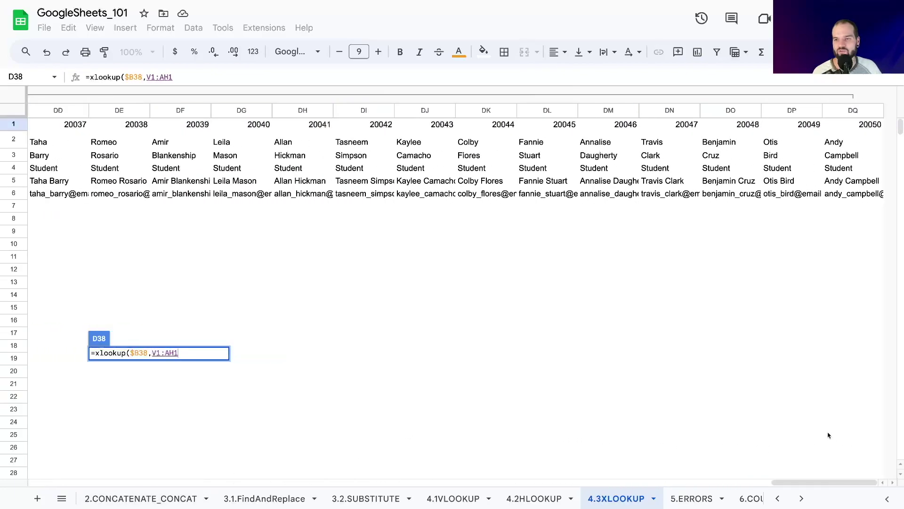
{"action": "left_click", "coordinate": [865, 127], "text": "shift"}
{"action": "type", "text": ","}
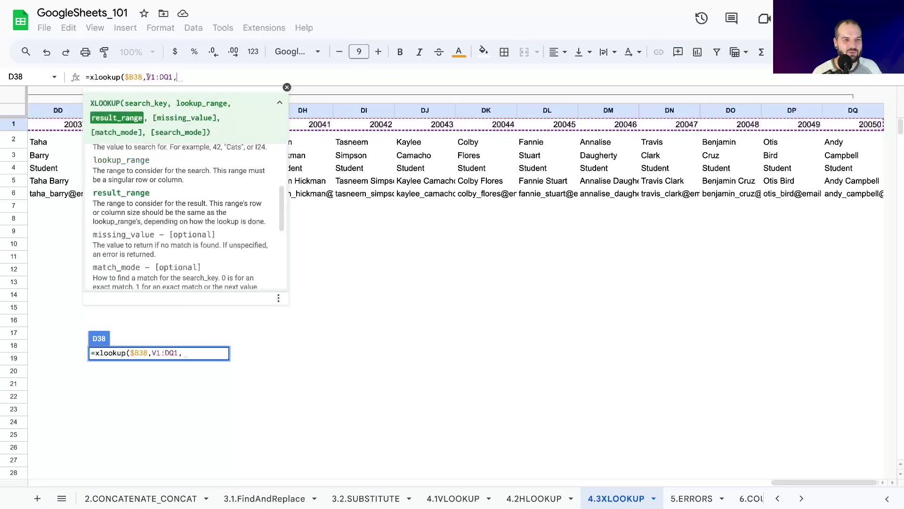
{"action": "left_click", "coordinate": [147, 76]}
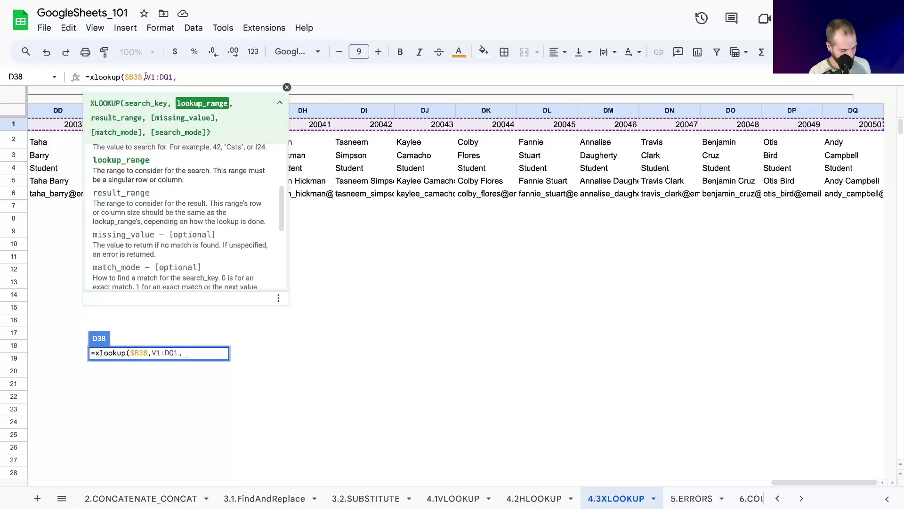
{"action": "key", "text": "F4"}
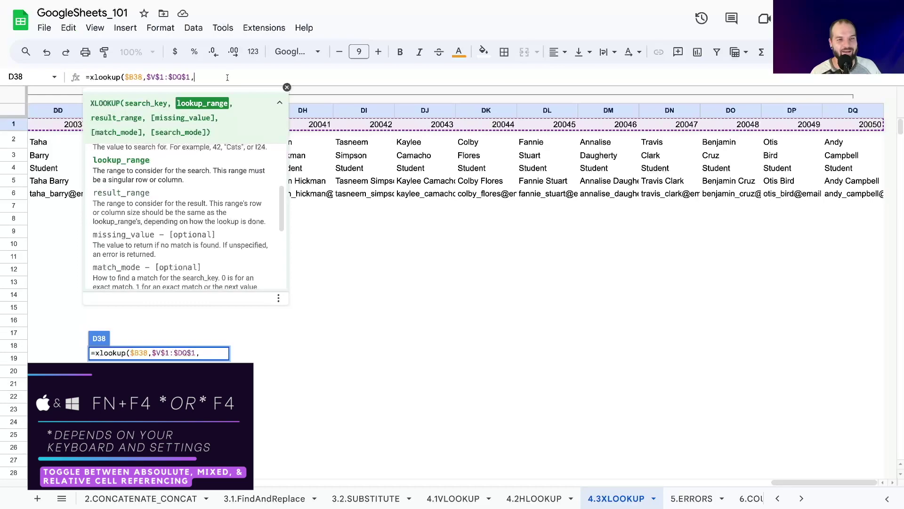
{"action": "left_click", "coordinate": [229, 78]}
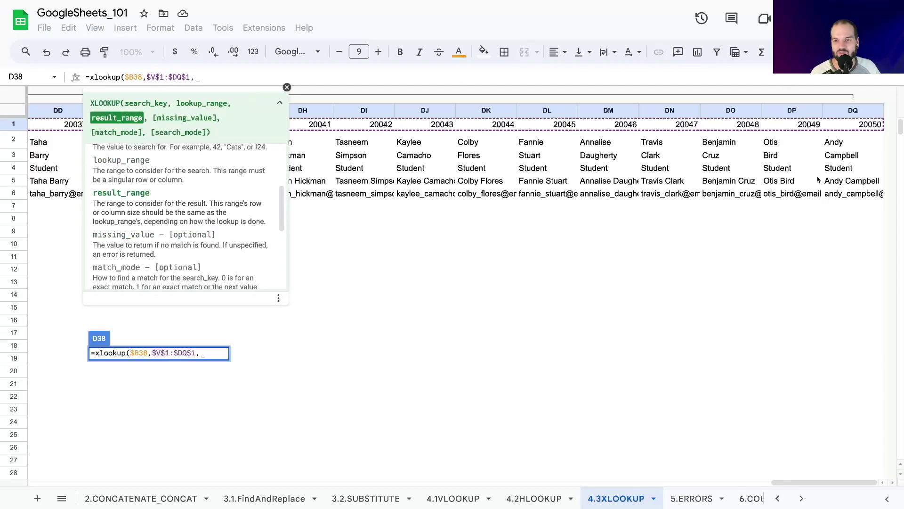
Set the result range to the horizontal table's full_name row as the absolute reference $V$5:$DQ$5
{"action": "left_click_drag", "start_coordinate": [865, 181], "coordinate": [8, 181]}
{"action": "left_click_drag", "start_coordinate": [699, 481], "coordinate": [111, 438]}
{"action": "left_click", "coordinate": [294, 185], "text": "shift"}
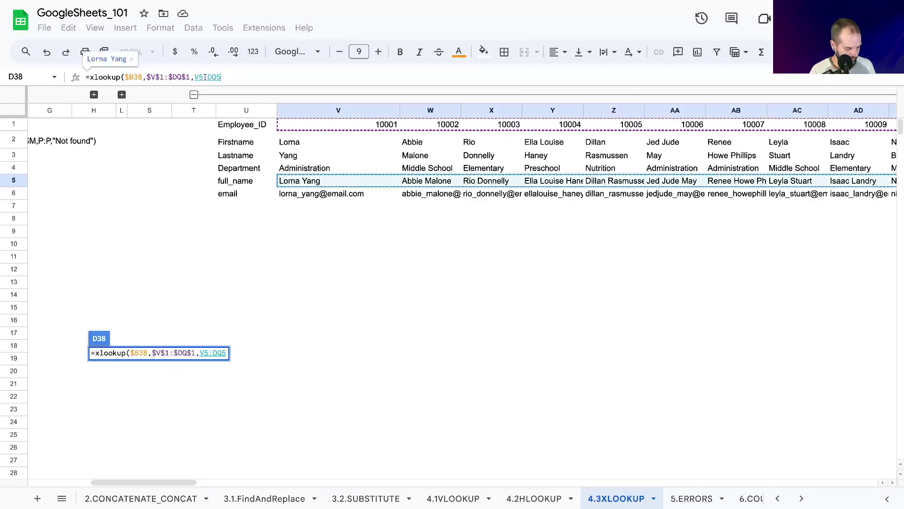
{"action": "key", "text": "F4"}
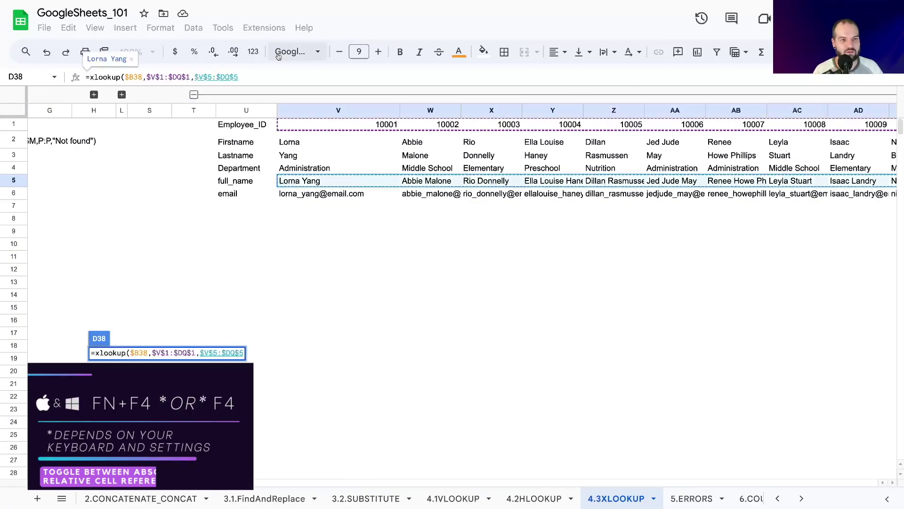
Complete the D38 formula with "NOT FOUND" as the missing value and reject the suggested autofill
{"action": "type", "text": ","}
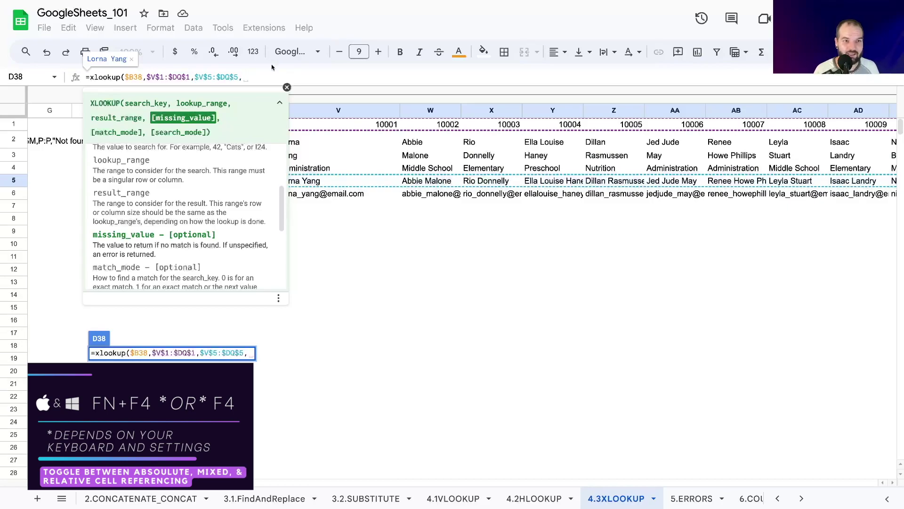
{"action": "type", "text": "\"NOT FO"}
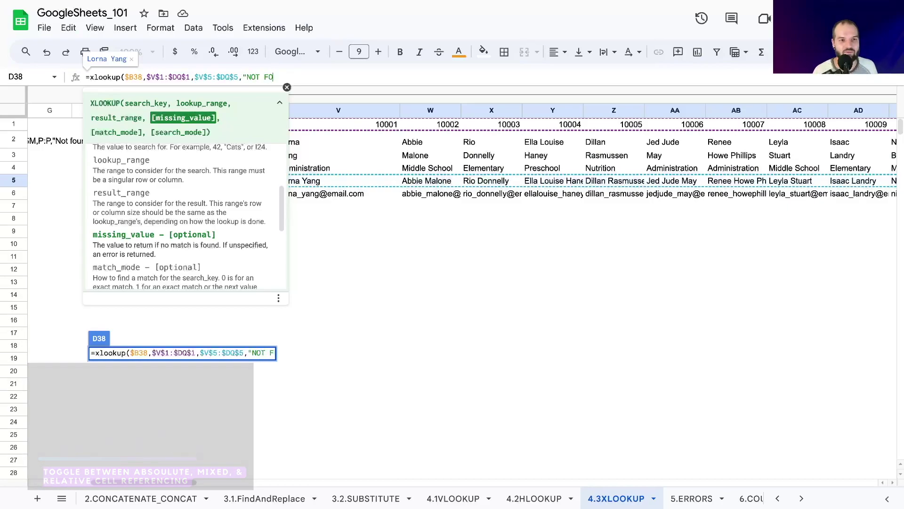
{"action": "type", "text": "UND\")"}
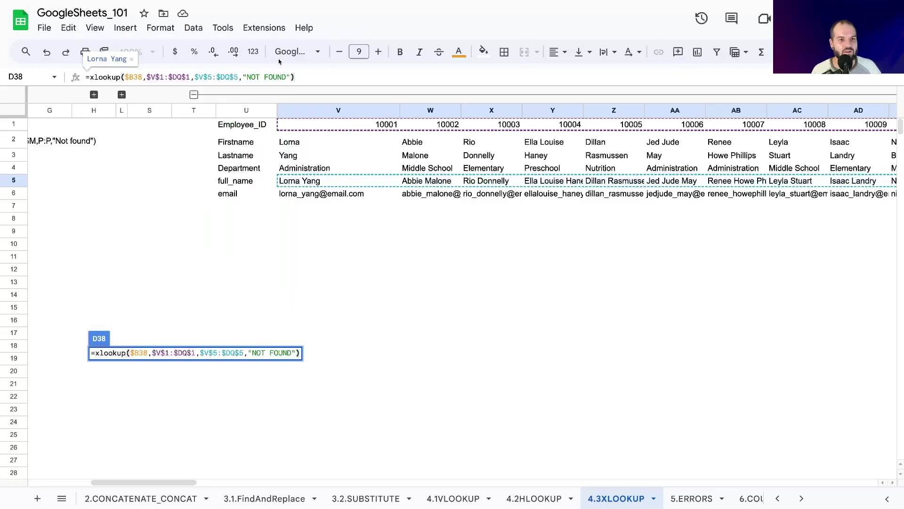
{"action": "key", "text": "Return"}
{"action": "scroll", "coordinate": [120, 404], "scroll_direction": "down", "scroll_amount": 4}
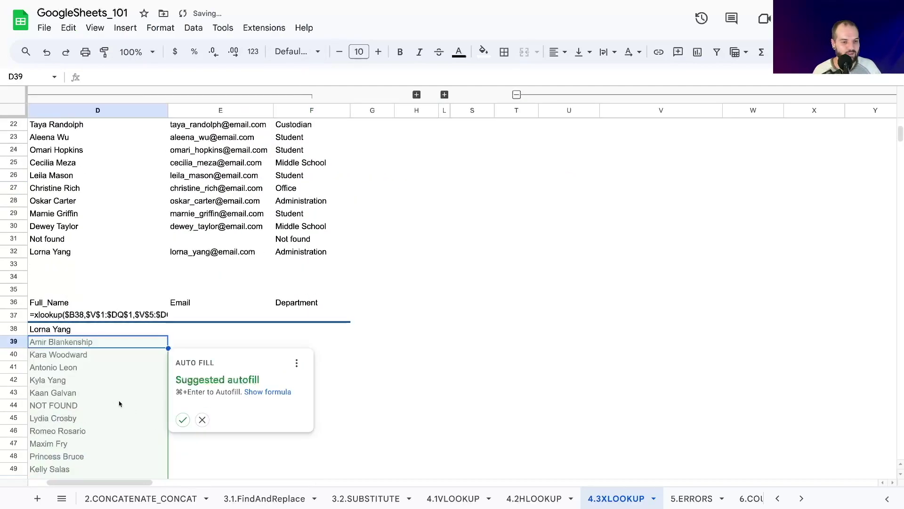
{"action": "scroll", "coordinate": [120, 404], "scroll_direction": "down", "scroll_amount": 4}
{"action": "left_click", "coordinate": [195, 257]}
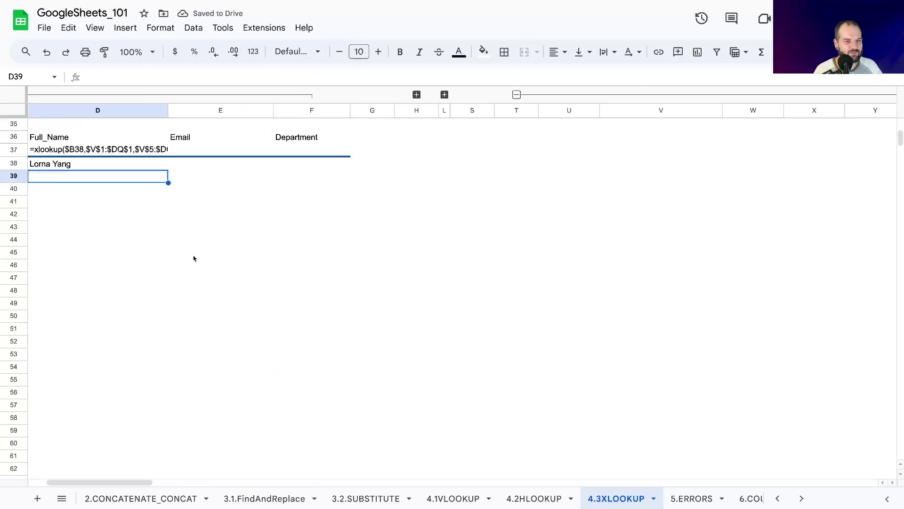
Extend the result range in the D38 formula to $V$5:$DQ$6 so that it includes the email row
{"action": "left_click", "coordinate": [95, 165]}
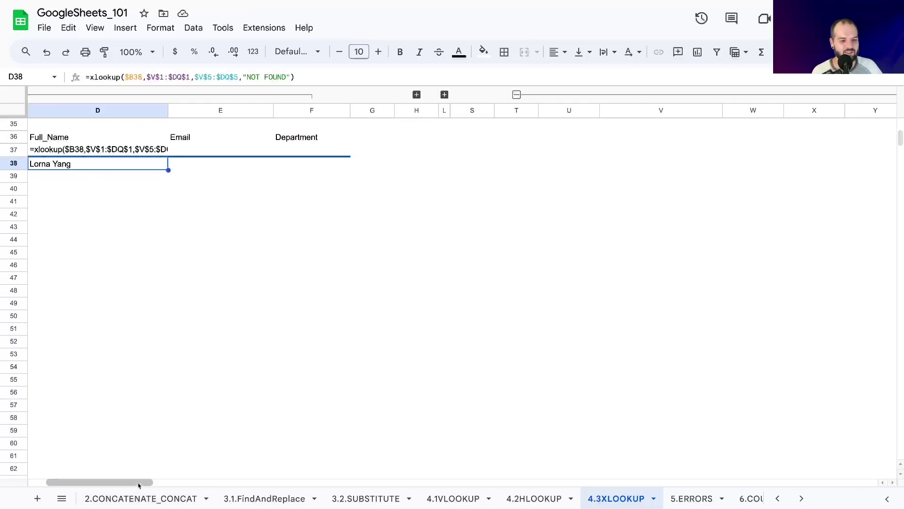
{"action": "left_click_drag", "start_coordinate": [125, 481], "coordinate": [107, 481]}
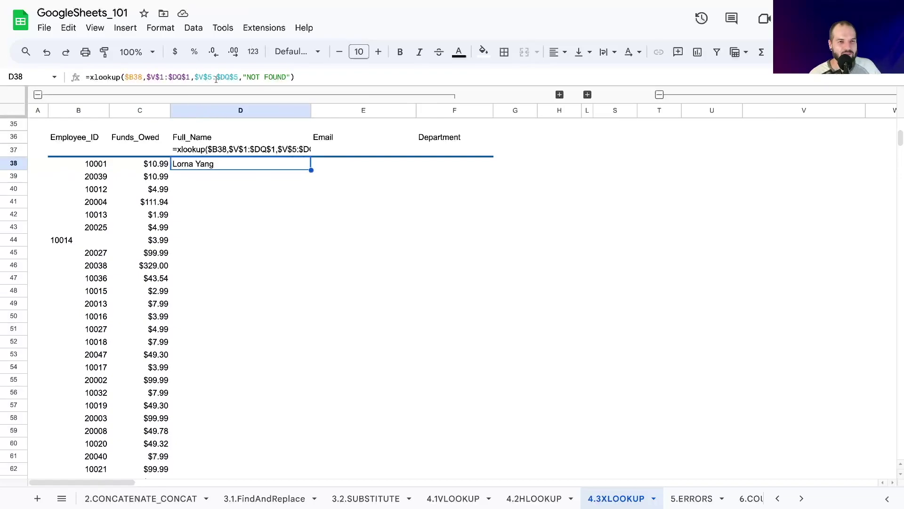
{"action": "scroll", "coordinate": [571, 174], "scroll_direction": "up", "scroll_amount": 10}
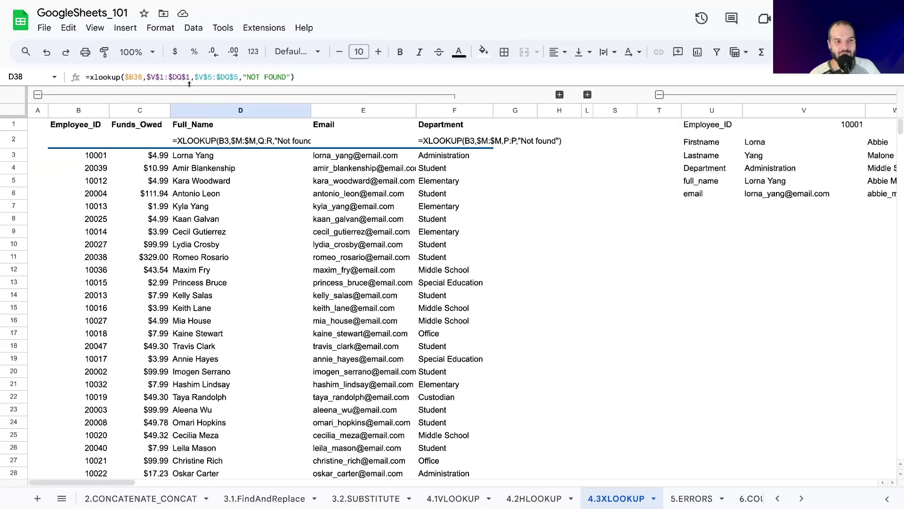
{"action": "left_click", "coordinate": [180, 78]}
{"action": "left_click", "coordinate": [239, 77]}
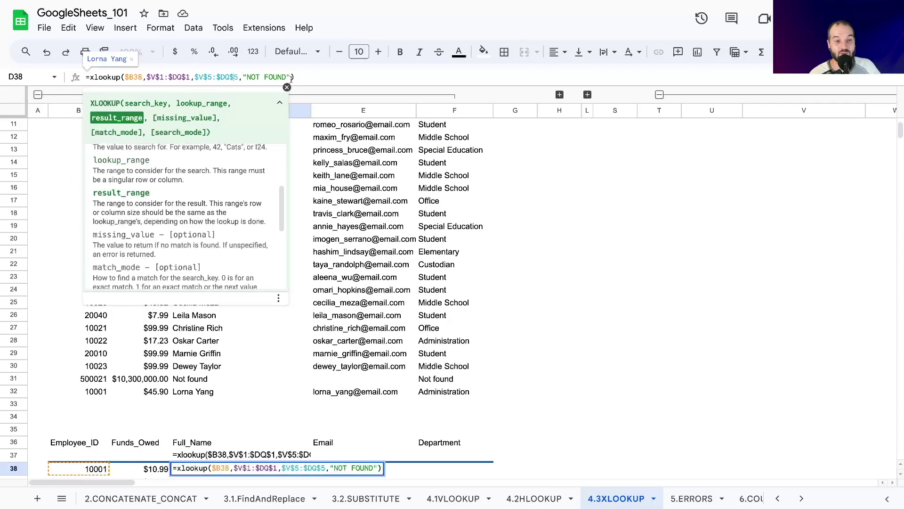
{"action": "scroll", "coordinate": [806, 195], "scroll_direction": "up", "scroll_amount": 3}
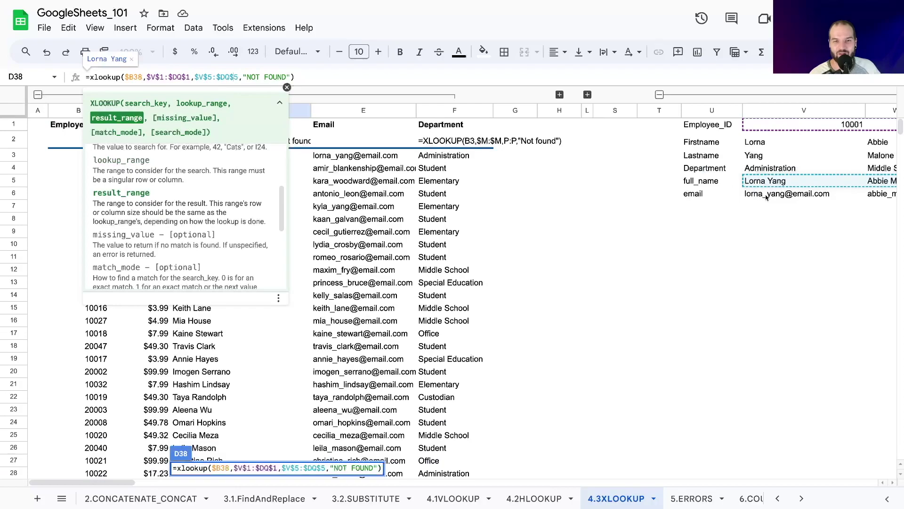
{"action": "double_click", "coordinate": [235, 77]}
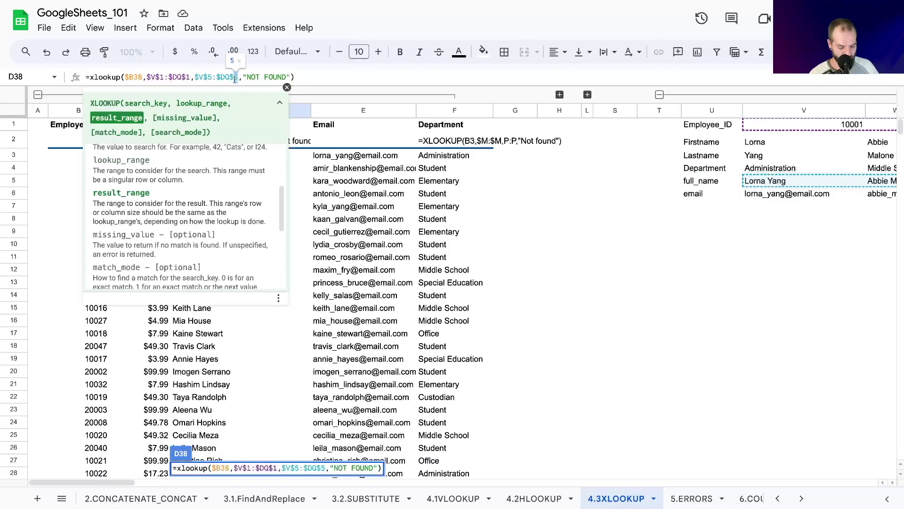
{"action": "type", "text": "6"}
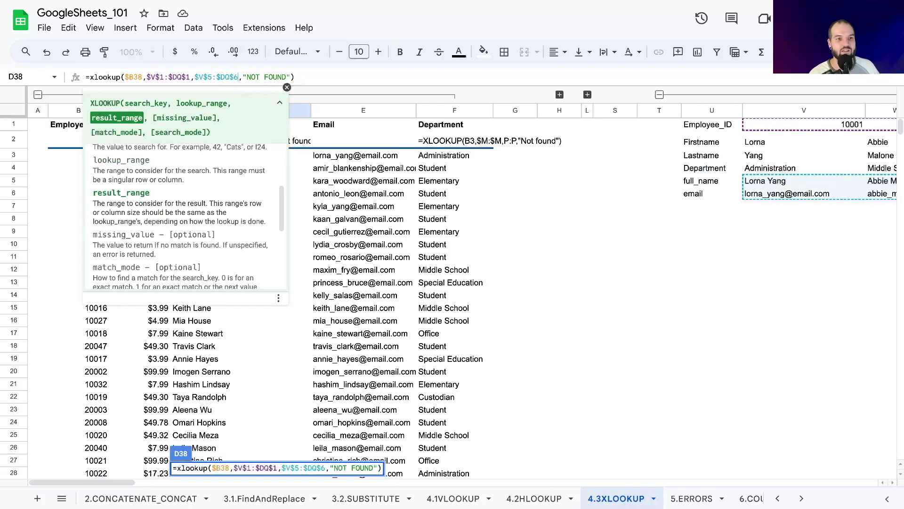
{"action": "key", "text": "Return"}
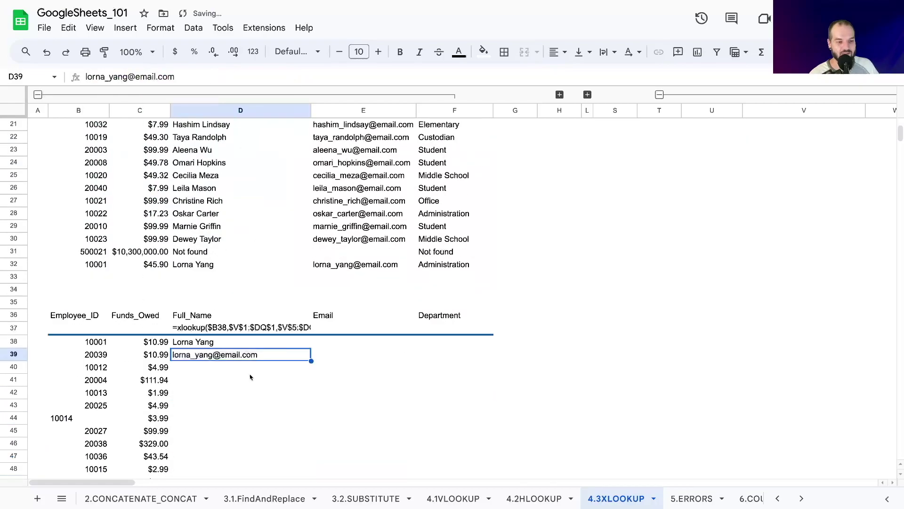
Examine how the results in D38:D39 are laid out compared with the horizontal source table and the headers in B36:F36
{"action": "left_click", "coordinate": [206, 346]}
{"action": "left_click", "coordinate": [208, 356]}
{"action": "left_click_drag", "start_coordinate": [208, 357], "coordinate": [207, 345]}
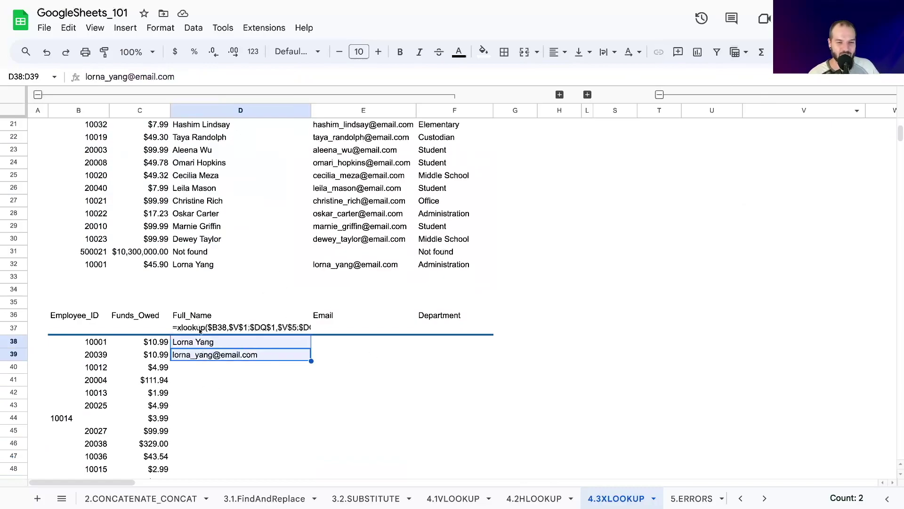
{"action": "scroll", "coordinate": [639, 143], "scroll_direction": "up", "scroll_amount": 7}
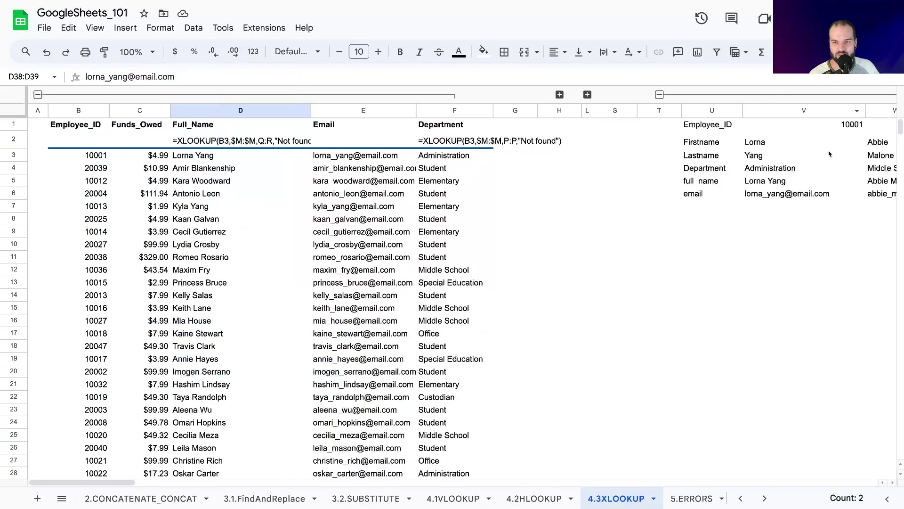
{"action": "scroll", "coordinate": [259, 258], "scroll_direction": "down", "scroll_amount": 7}
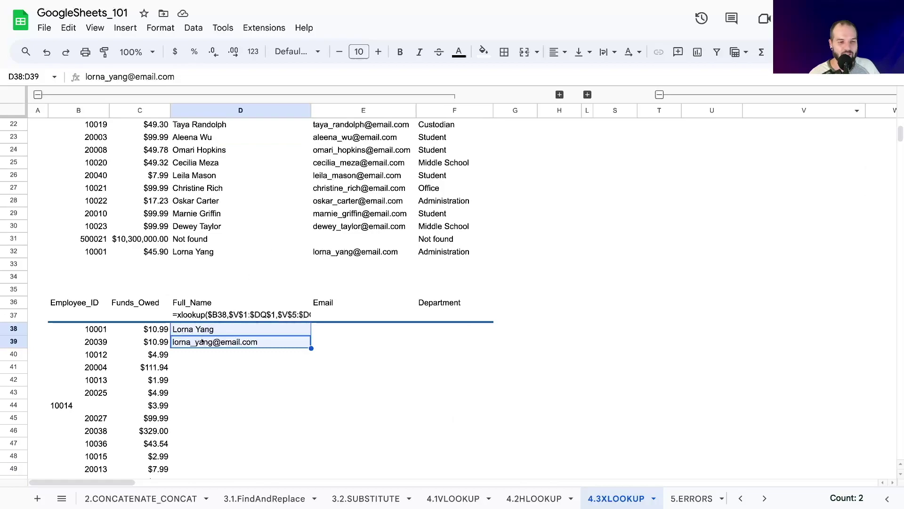
{"action": "mouse_move", "coordinate": [213, 343]}
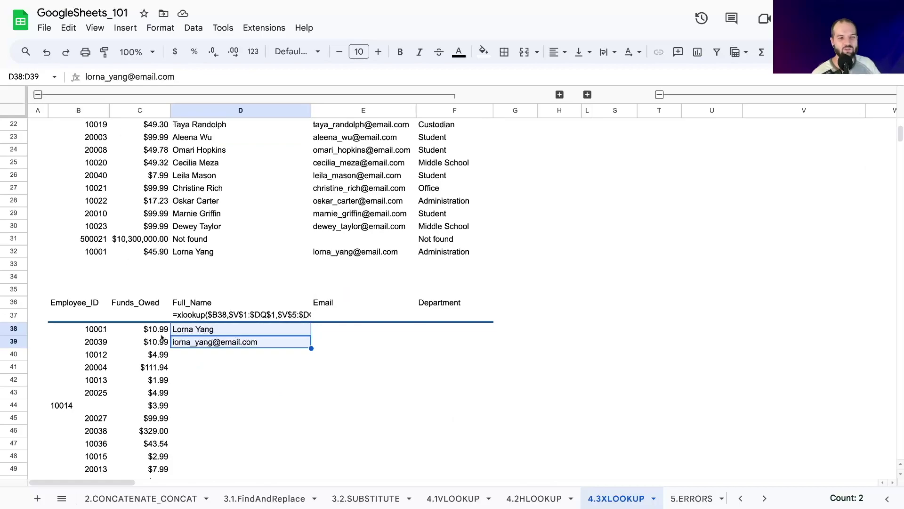
{"action": "left_click", "coordinate": [216, 383]}
{"action": "left_click", "coordinate": [200, 331]}
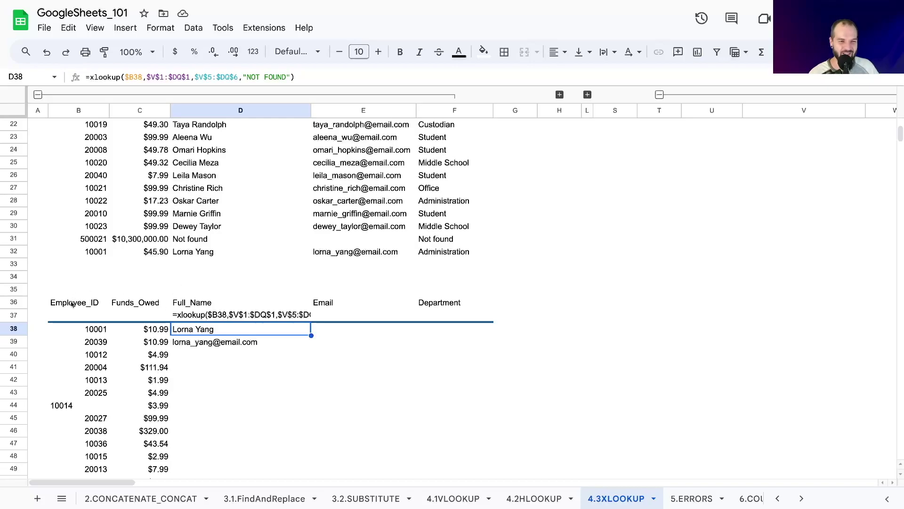
{"action": "left_click_drag", "start_coordinate": [72, 304], "coordinate": [453, 304]}
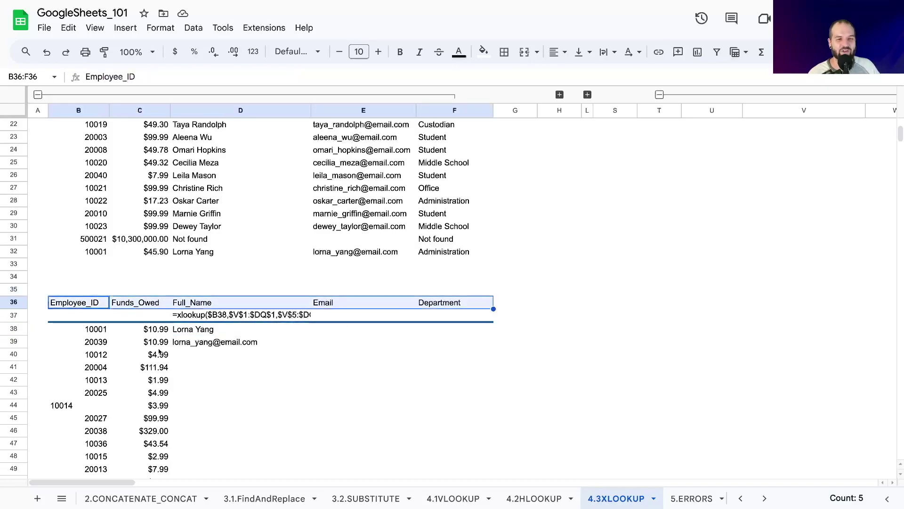
{"action": "left_click", "coordinate": [200, 352]}
Wrap the XLOOKUP formula in D38 in a TRANSPOSE function
{"action": "left_click", "coordinate": [198, 329]}
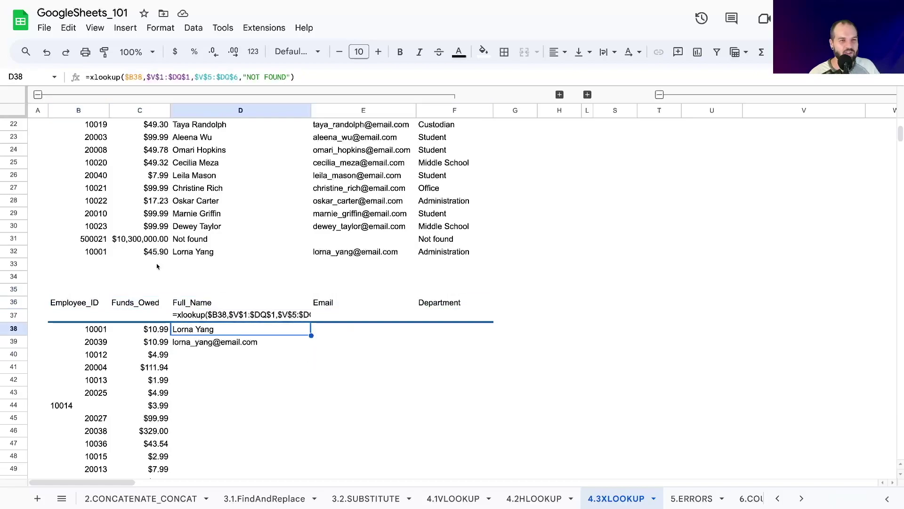
{"action": "left_click", "coordinate": [92, 77]}
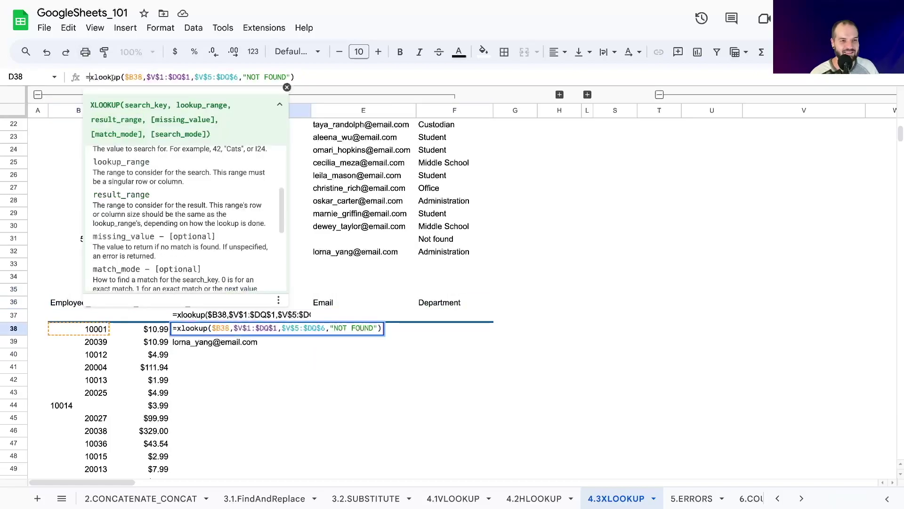
{"action": "type", "text": "TRANSPOSE("}
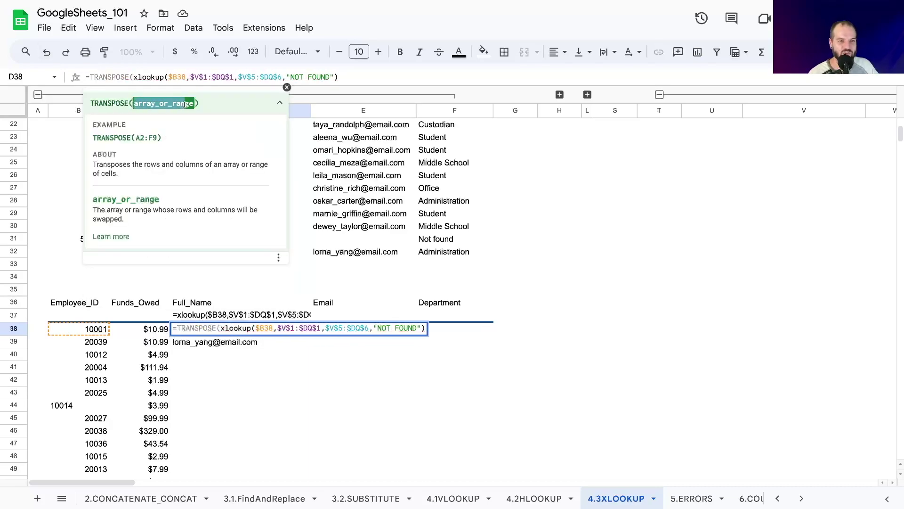
{"action": "left_click", "coordinate": [229, 105]}
{"action": "left_click", "coordinate": [231, 106]}
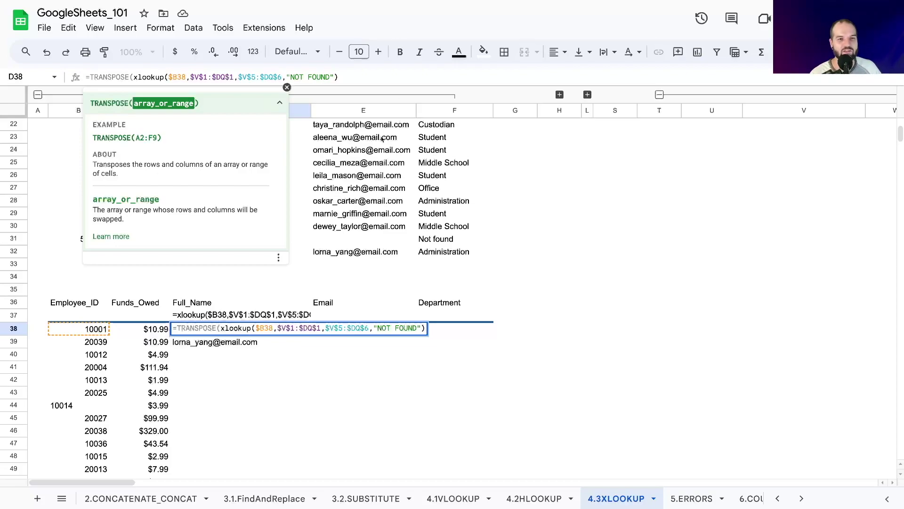
{"action": "left_click", "coordinate": [359, 78]}
{"action": "type", "text": ")"}
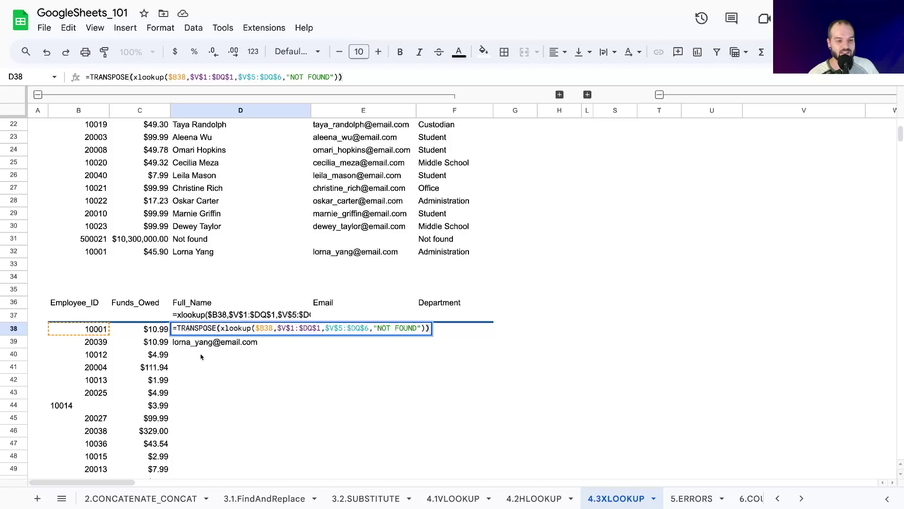
{"action": "key", "text": "Return"}
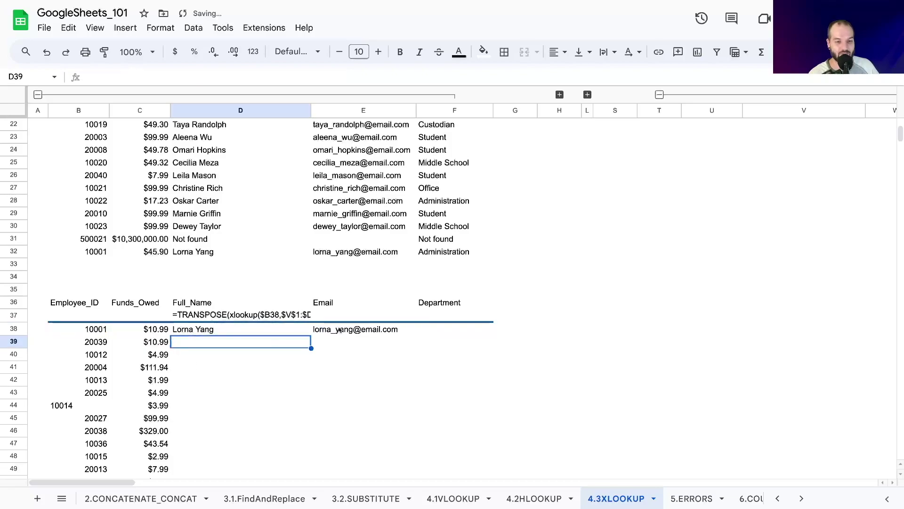
Fill the TRANSPOSE formula from D38 down the Full_Name column to D66
{"action": "left_click", "coordinate": [294, 335]}
{"action": "left_click_drag", "start_coordinate": [310, 336], "coordinate": [270, 348]}
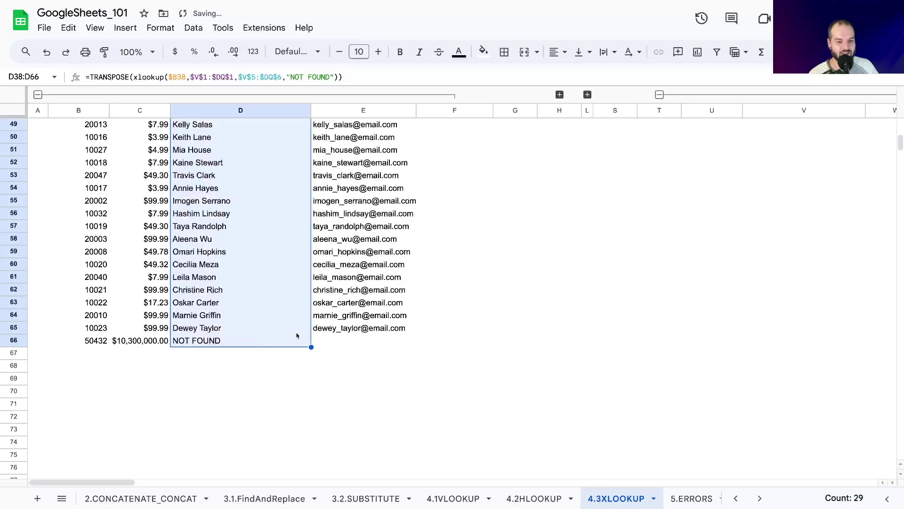
Review the transposed name and email results in D38:E66 and the Department column beside them
{"action": "scroll", "coordinate": [349, 177], "scroll_direction": "up", "scroll_amount": 8}
{"action": "scroll", "coordinate": [259, 202], "scroll_direction": "down", "scroll_amount": 10}
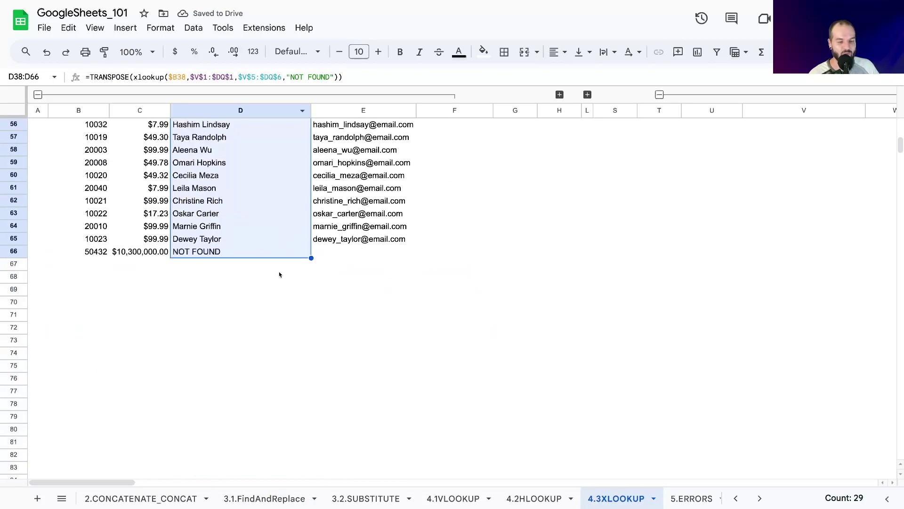
{"action": "scroll", "coordinate": [274, 254], "scroll_direction": "up", "scroll_amount": 10}
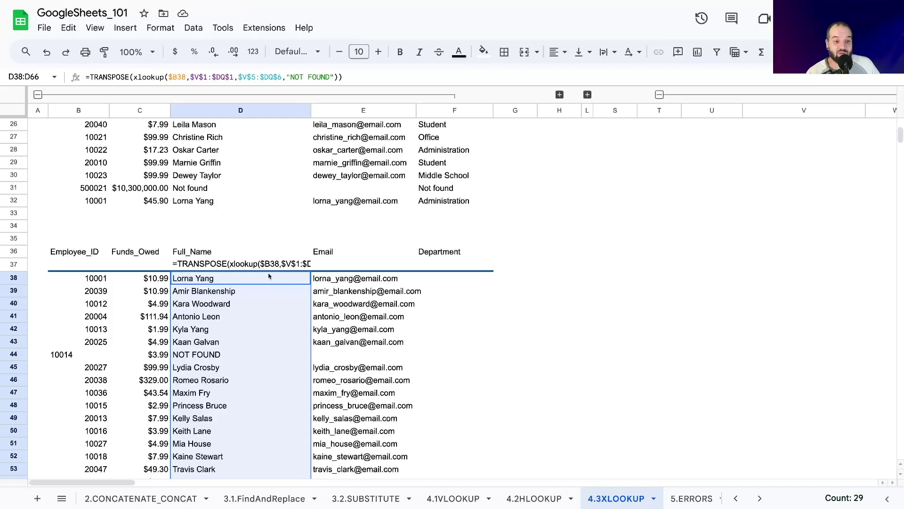
{"action": "left_click", "coordinate": [270, 278]}
{"action": "left_click", "coordinate": [344, 278]}
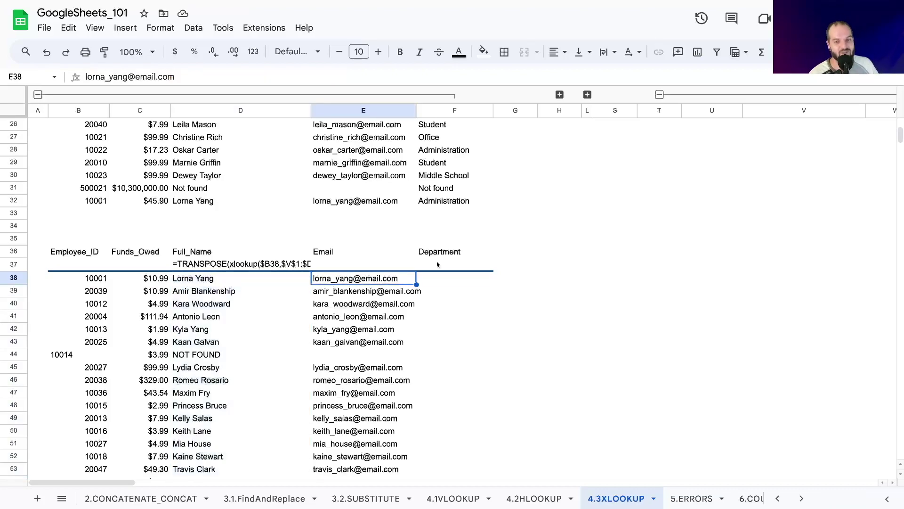
{"action": "left_click", "coordinate": [455, 269]}
{"action": "left_click", "coordinate": [446, 278]}
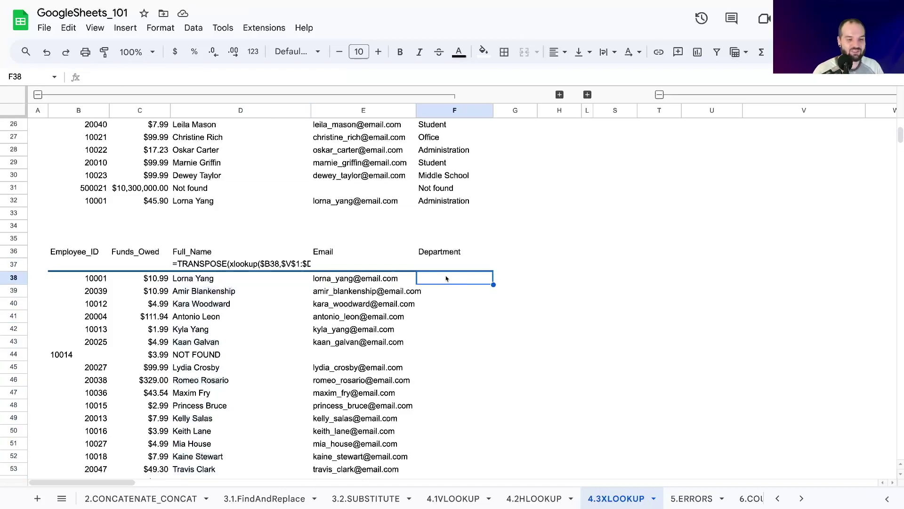
Copy the inner XLOOKUP expression from the D38 formula, without TRANSPOSE, into the Department cell F38
{"action": "left_click", "coordinate": [234, 278]}
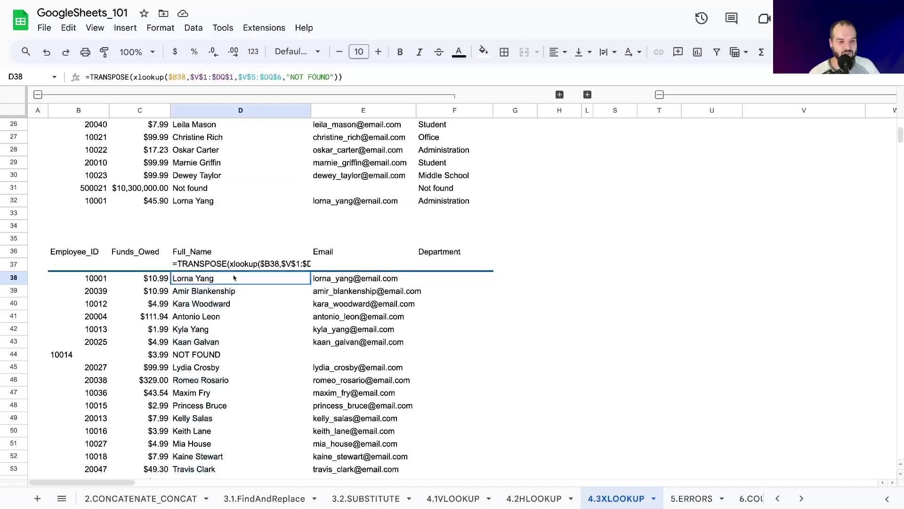
{"action": "left_click", "coordinate": [348, 76]}
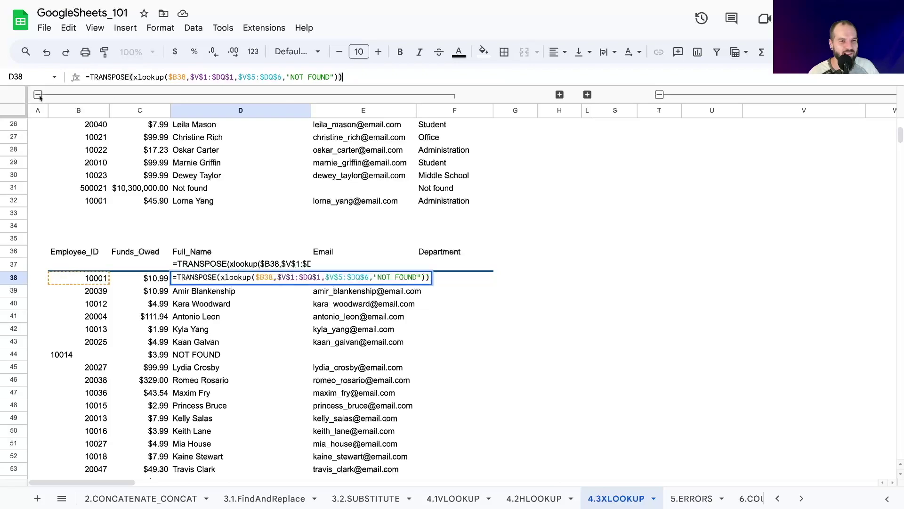
{"action": "left_click", "coordinate": [134, 77]}
{"action": "left_click_drag", "start_coordinate": [133, 78], "coordinate": [338, 78]}
{"action": "key", "text": "ctrl+c"}
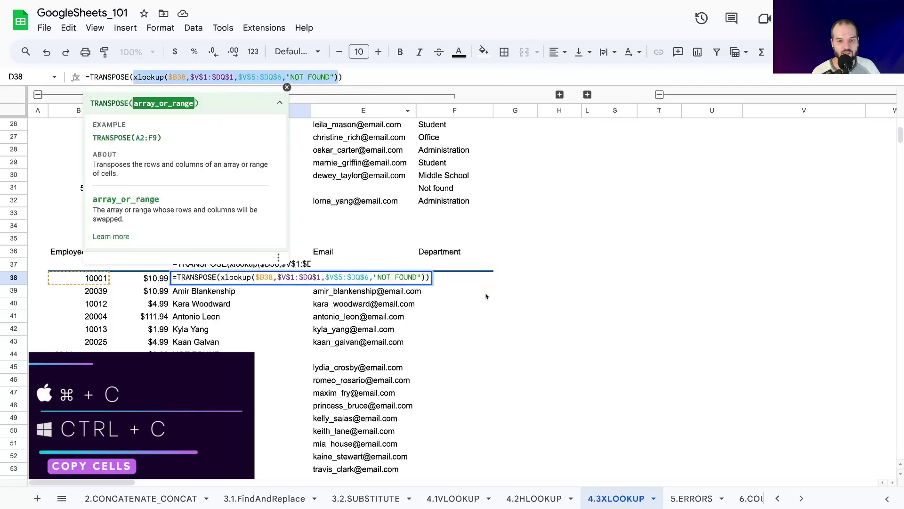
{"action": "left_click", "coordinate": [463, 279]}
{"action": "key", "text": "Escape"}
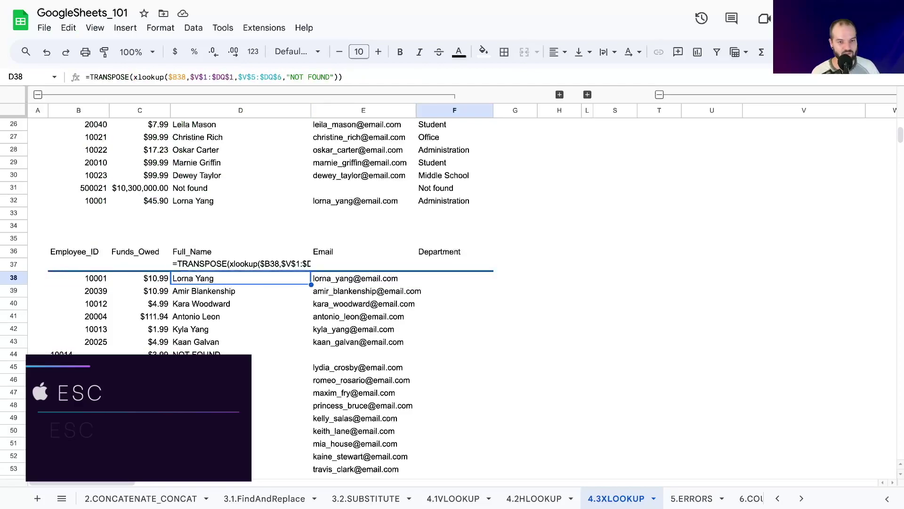
{"action": "left_click", "coordinate": [450, 281]}
{"action": "key", "text": "ctrl+v"}
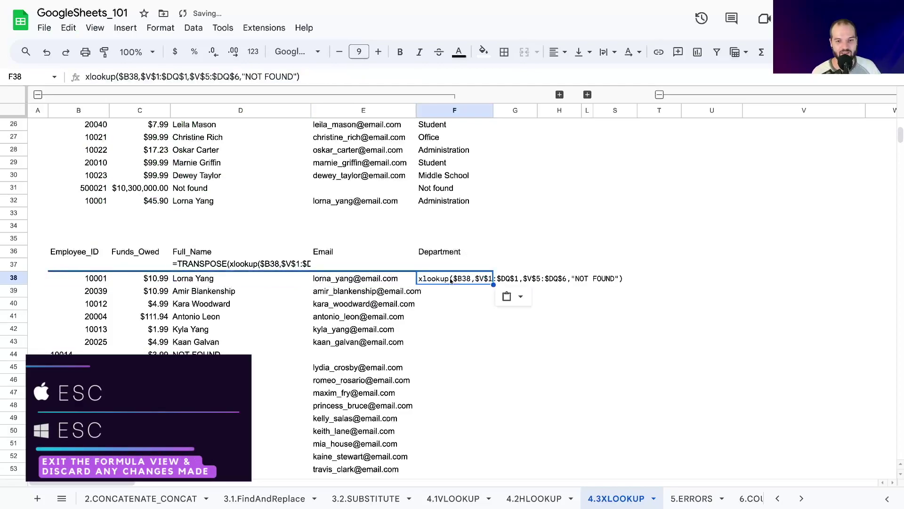
Turn the text in F38 into a formula and set its result range to the Department row, $V$4:$DQ$4
{"action": "left_click", "coordinate": [82, 78]}
{"action": "type", "text": "="}
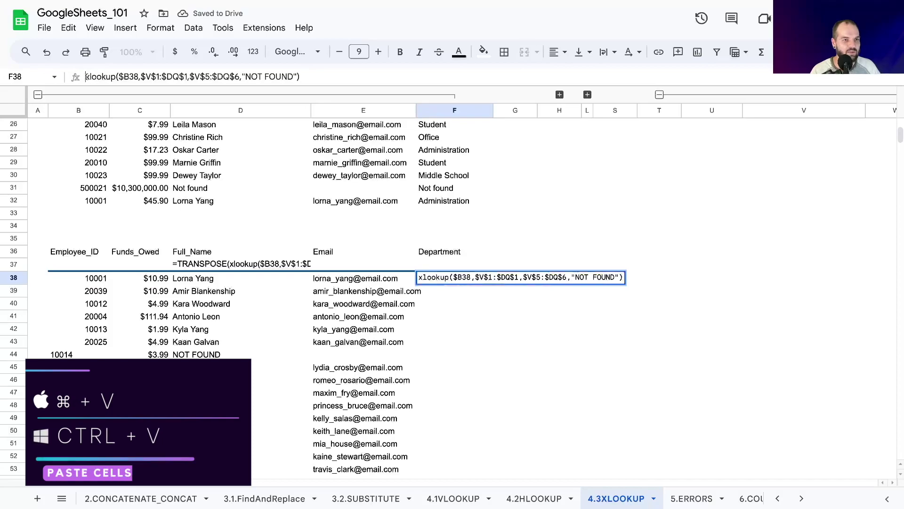
{"action": "left_click", "coordinate": [133, 77]}
{"action": "left_click", "coordinate": [206, 75]}
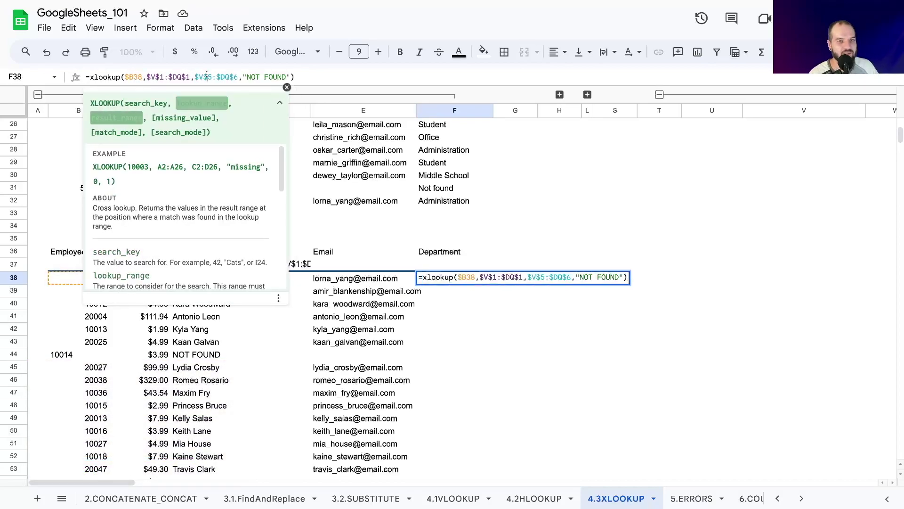
{"action": "left_click", "coordinate": [163, 76]}
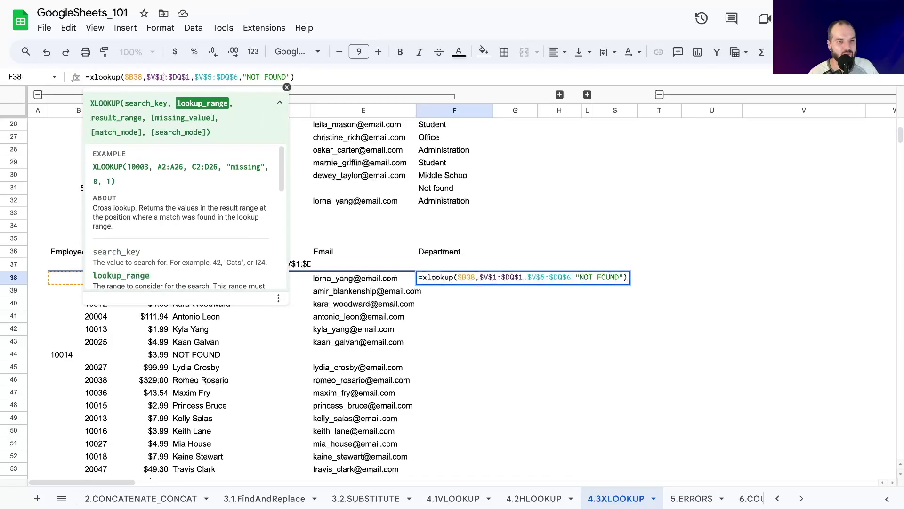
{"action": "left_click", "coordinate": [210, 77]}
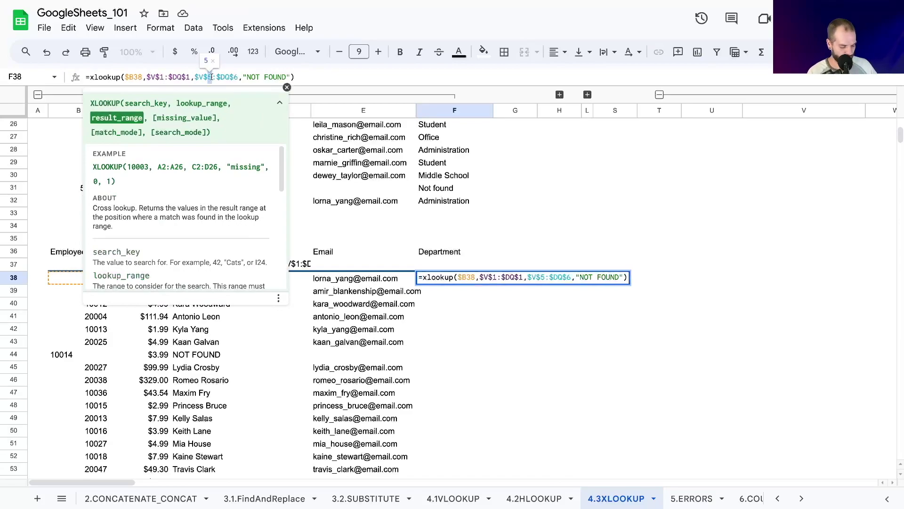
{"action": "type", "text": "4"}
{"action": "type", "text": "4"}
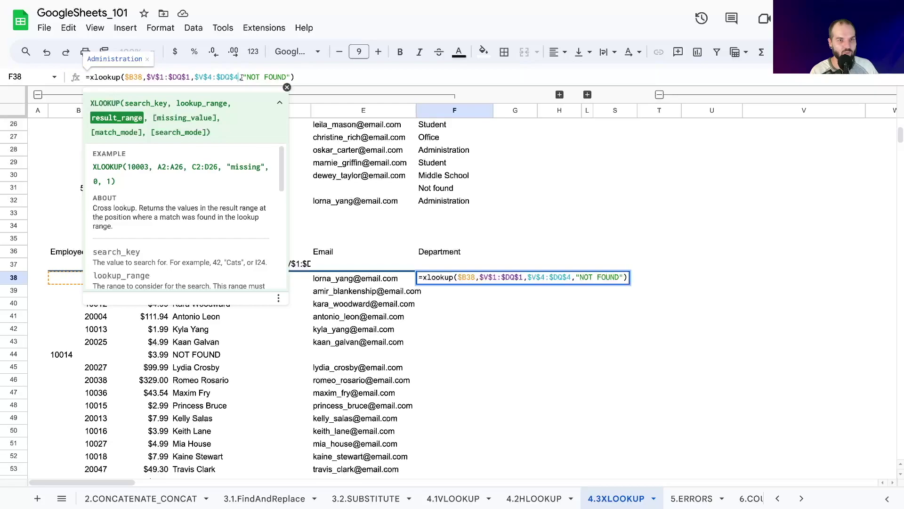
{"action": "type", "text": "'"}
{"action": "key", "text": "BackSpace"}
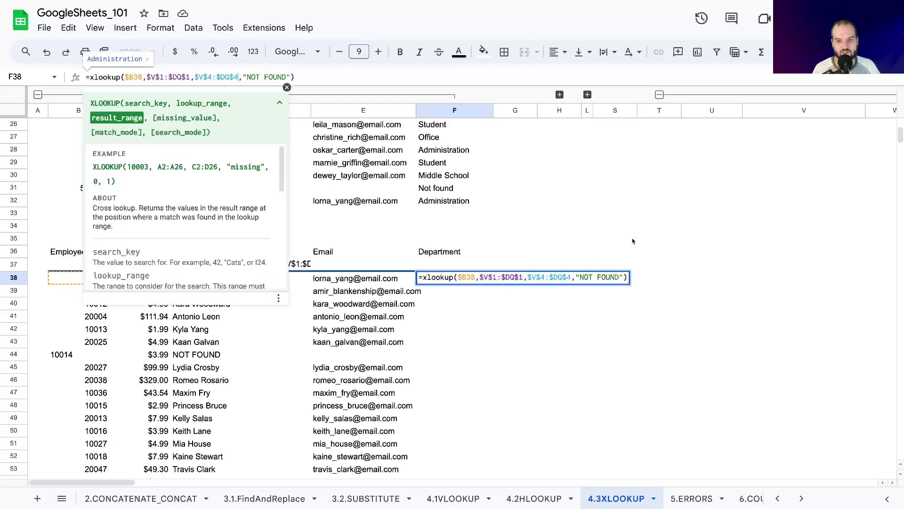
{"action": "scroll", "coordinate": [711, 195], "scroll_direction": "up", "scroll_amount": 8}
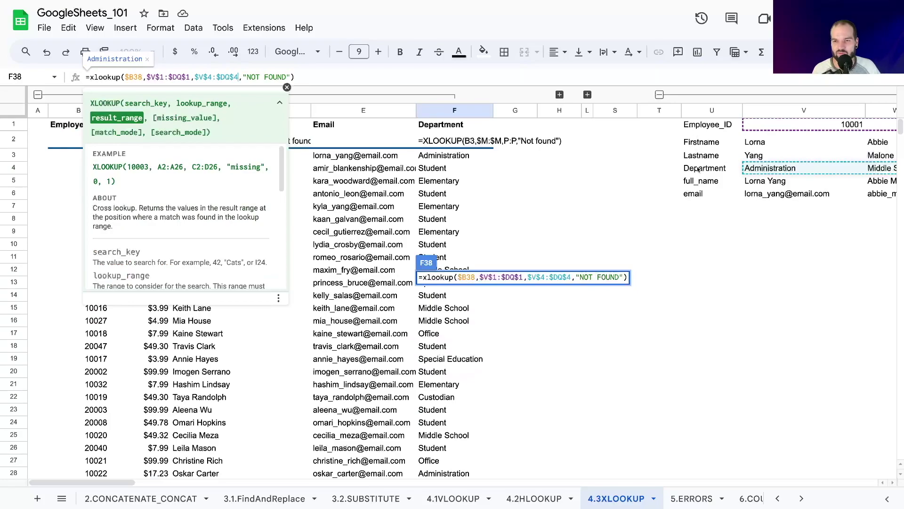
{"action": "left_click", "coordinate": [18, 169]}
{"action": "scroll", "coordinate": [332, 256], "scroll_direction": "down", "scroll_amount": 8}
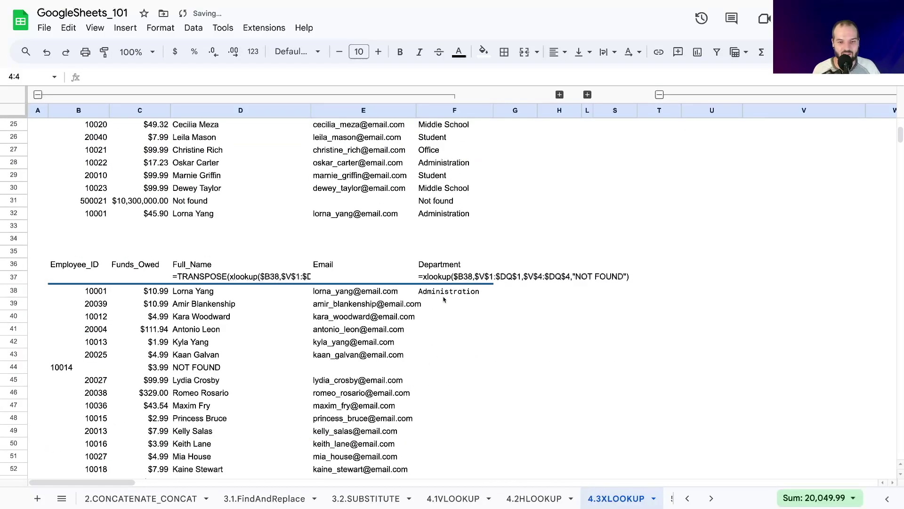
Fill the F38 formula down the Department column to F66 and check the filled cells
{"action": "left_click", "coordinate": [444, 296]}
{"action": "left_click_drag", "start_coordinate": [492, 297], "coordinate": [434, 258]}
{"action": "scroll", "coordinate": [369, 263], "scroll_direction": "up", "scroll_amount": 10}
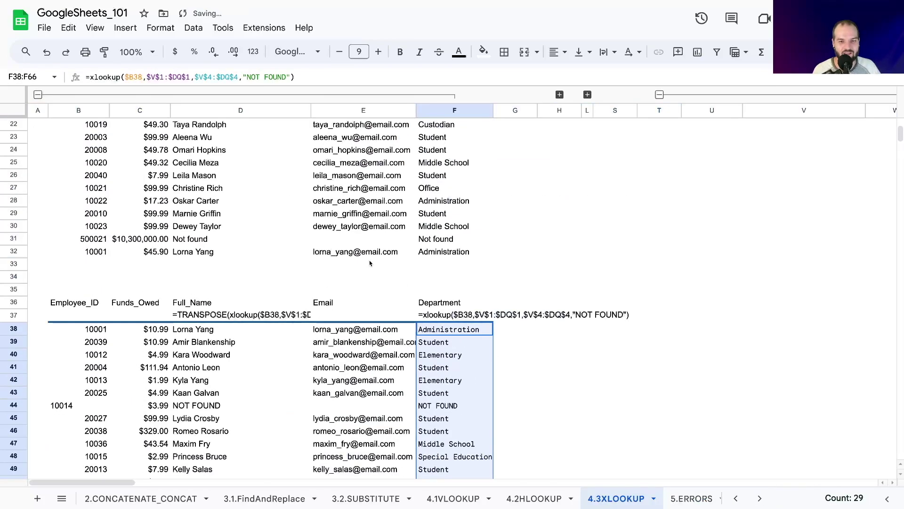
{"action": "scroll", "coordinate": [353, 264], "scroll_direction": "down", "scroll_amount": 10}
{"action": "scroll", "coordinate": [283, 283], "scroll_direction": "up", "scroll_amount": 2}
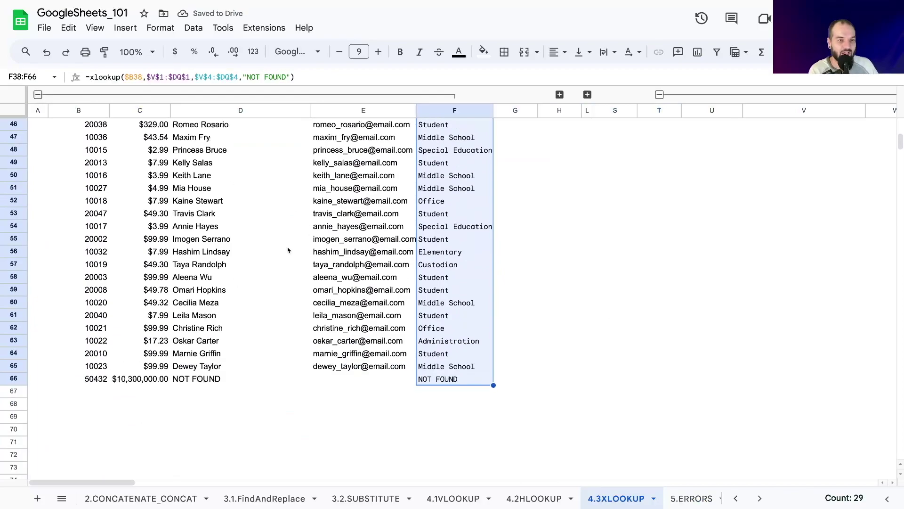
Compare the completed lookup table in rows 1 to 32 with the one starting at row 36, including the formula text in F2
{"action": "scroll", "coordinate": [283, 249], "scroll_direction": "up", "scroll_amount": 12}
{"action": "scroll", "coordinate": [229, 226], "scroll_direction": "up", "scroll_amount": 3}
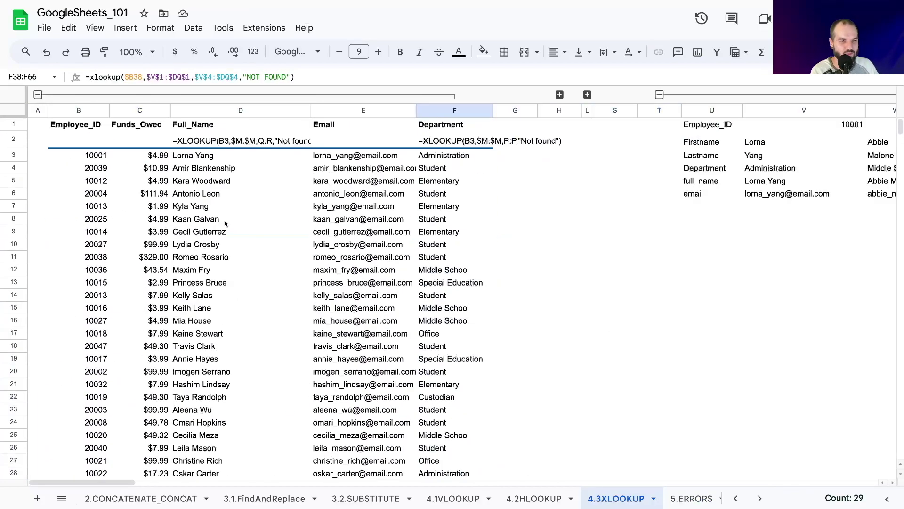
{"action": "left_click", "coordinate": [431, 138]}
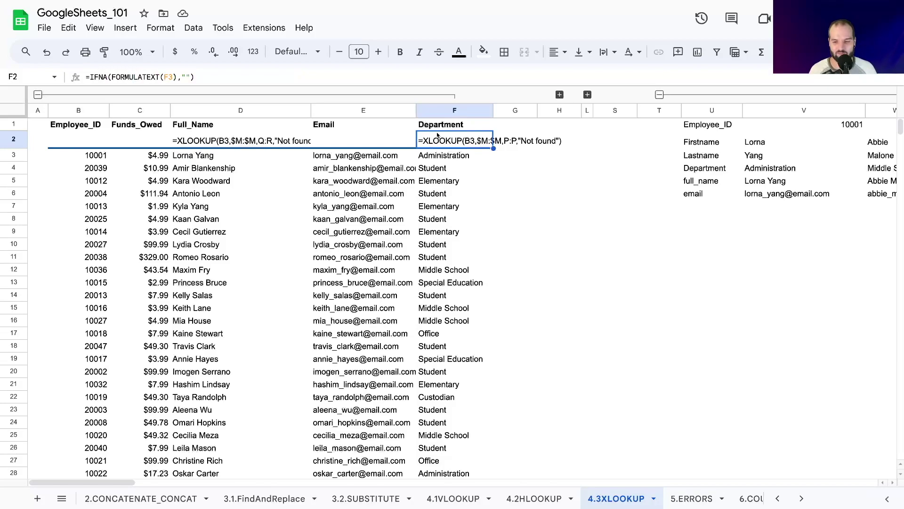
{"action": "scroll", "coordinate": [303, 181], "scroll_direction": "down", "scroll_amount": 5}
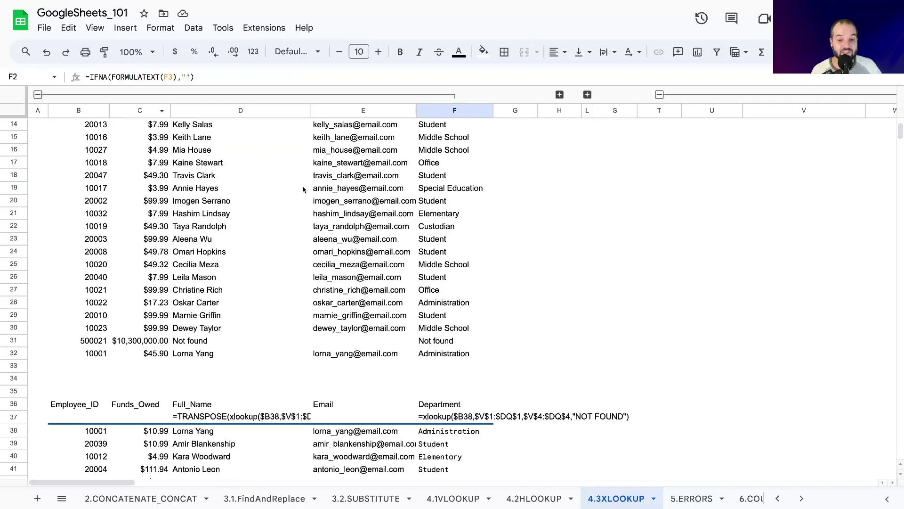
{"action": "scroll", "coordinate": [302, 181], "scroll_direction": "up", "scroll_amount": 5}
{"action": "scroll", "coordinate": [263, 219], "scroll_direction": "down", "scroll_amount": 2}
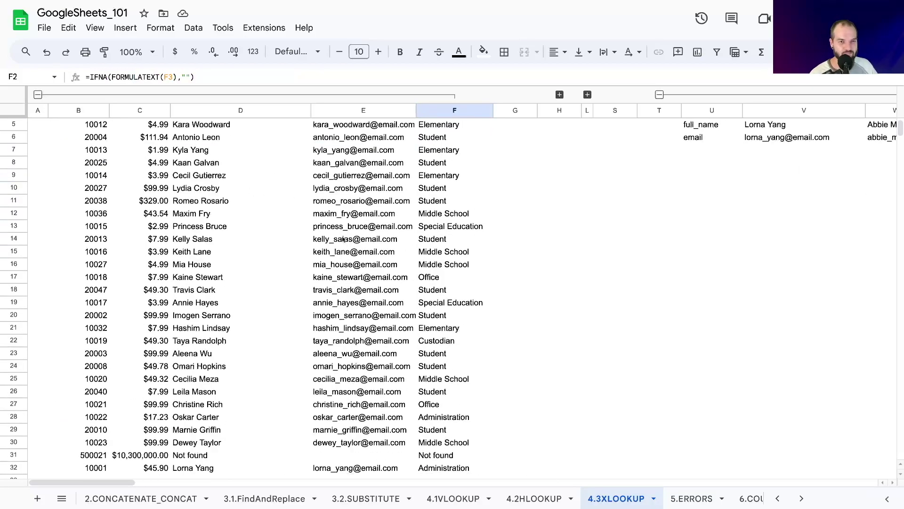
{"action": "scroll", "coordinate": [272, 251], "scroll_direction": "up", "scroll_amount": 2}
Open optional argument slots after "Not found" in the D3 XLOOKUP formula and read the match_mode and search_mode descriptions
{"action": "left_click", "coordinate": [214, 158]}
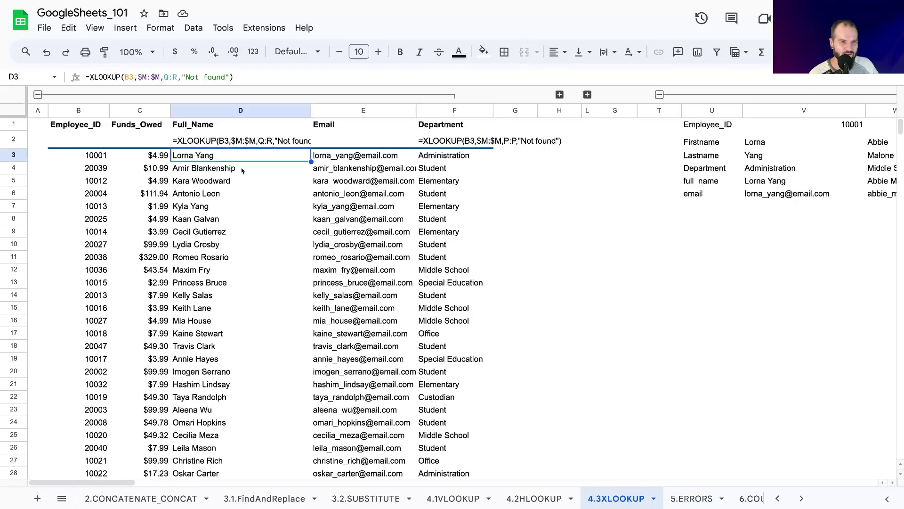
{"action": "left_click", "coordinate": [231, 77]}
{"action": "type", "text": ","}
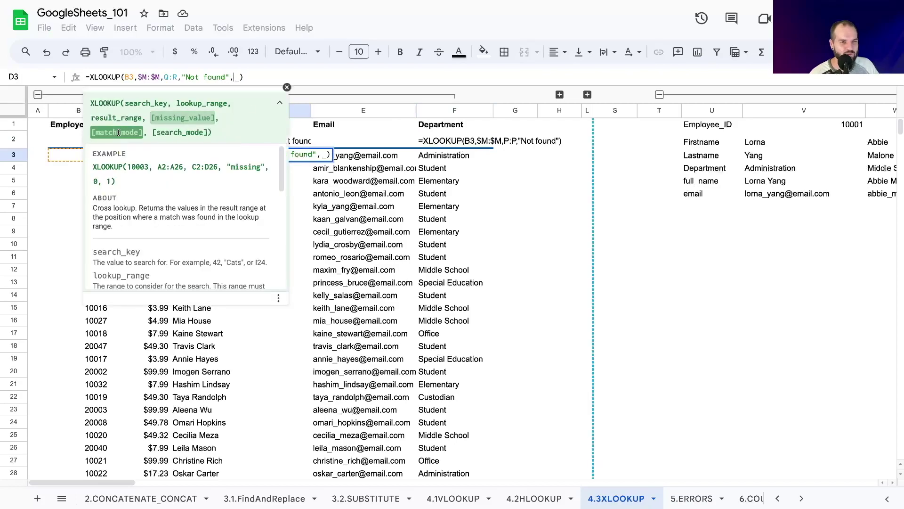
{"action": "scroll", "coordinate": [161, 192], "scroll_direction": "down", "scroll_amount": 2}
{"action": "scroll", "coordinate": [159, 190], "scroll_direction": "down", "scroll_amount": 2}
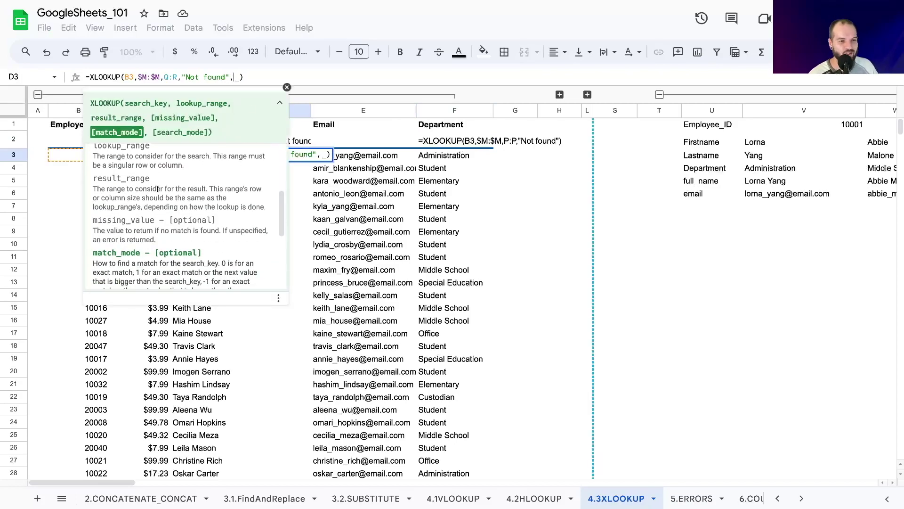
{"action": "scroll", "coordinate": [160, 227], "scroll_direction": "down", "scroll_amount": 3}
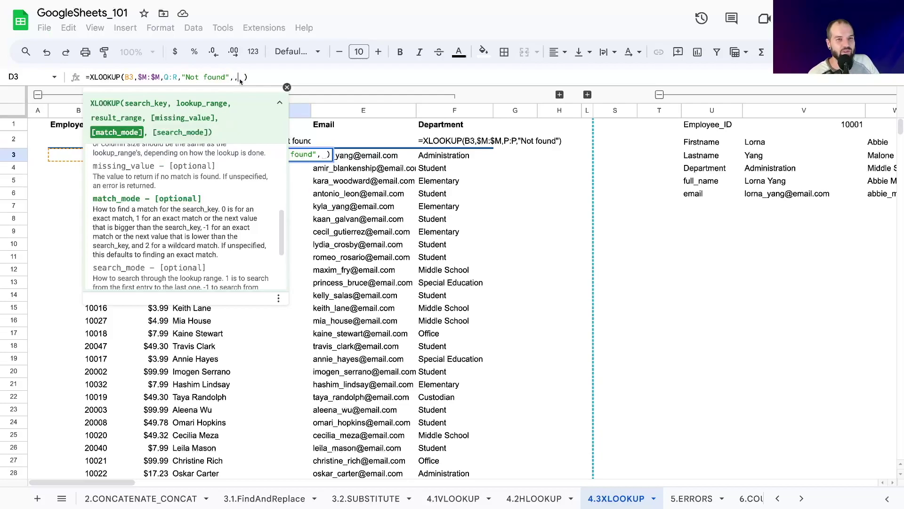
{"action": "type", "text": ","}
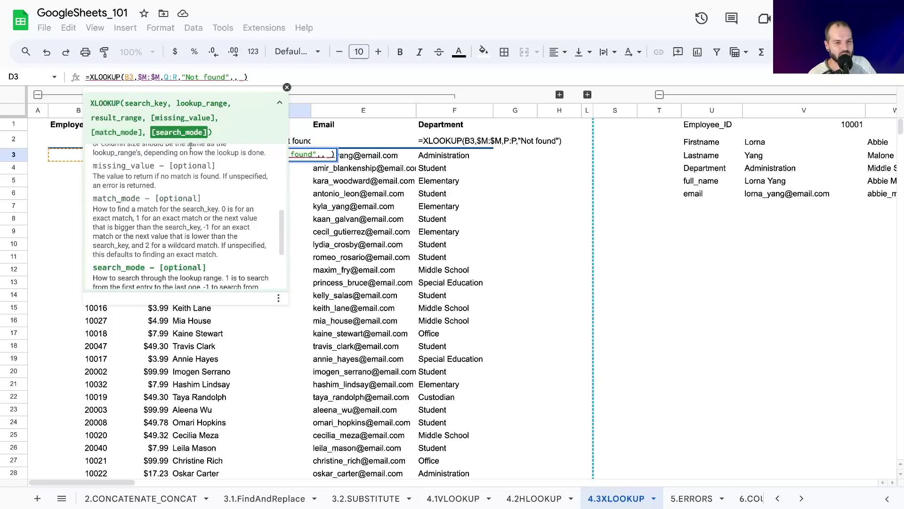
{"action": "scroll", "coordinate": [190, 147], "scroll_direction": "down", "scroll_amount": 2}
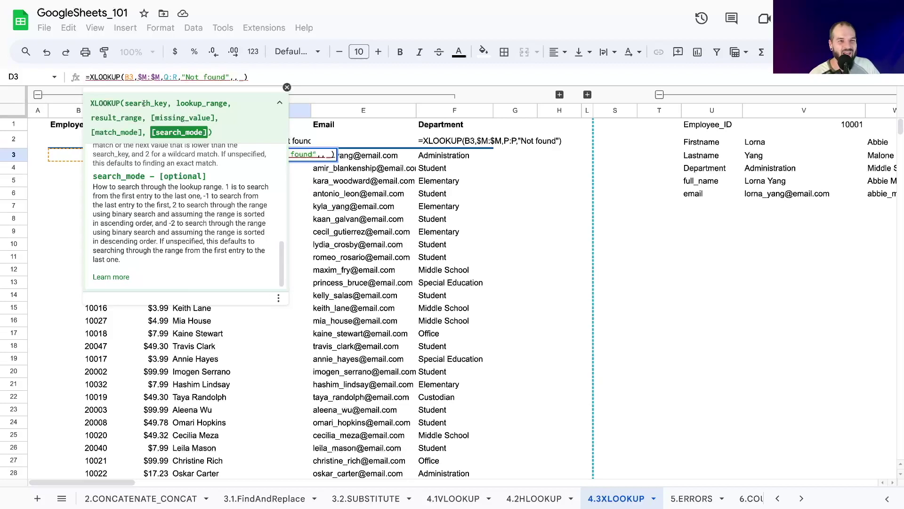
Try a search_mode of -1 in the D3 formula, and remove the optional arguments following "Not found"
{"action": "type", "text": "-1"}
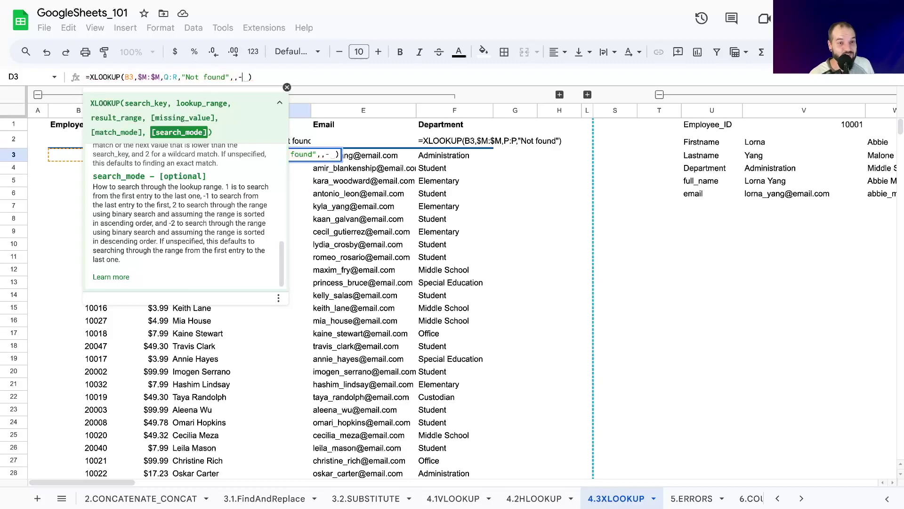
{"action": "key", "text": "BackSpace"}
{"action": "key", "text": "BackSpace"}
{"action": "key", "text": "BackSpace"}
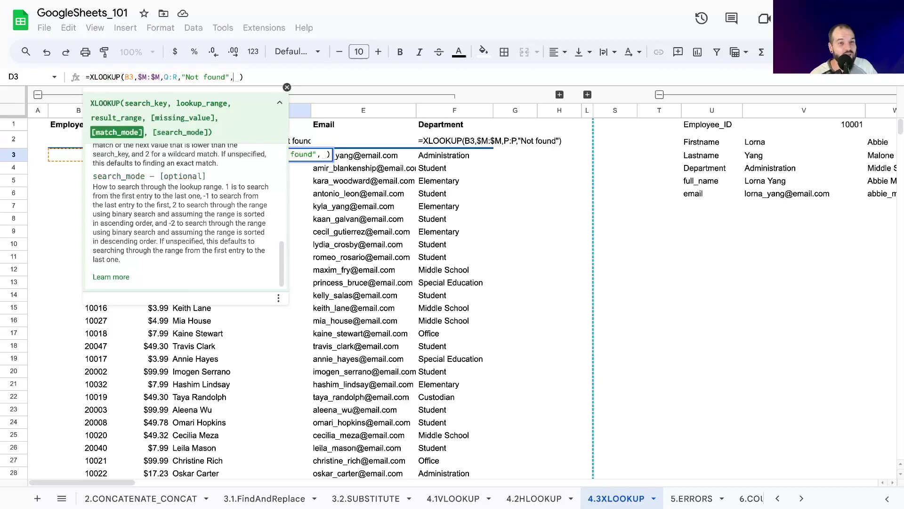
{"action": "key", "text": "BackSpace"}
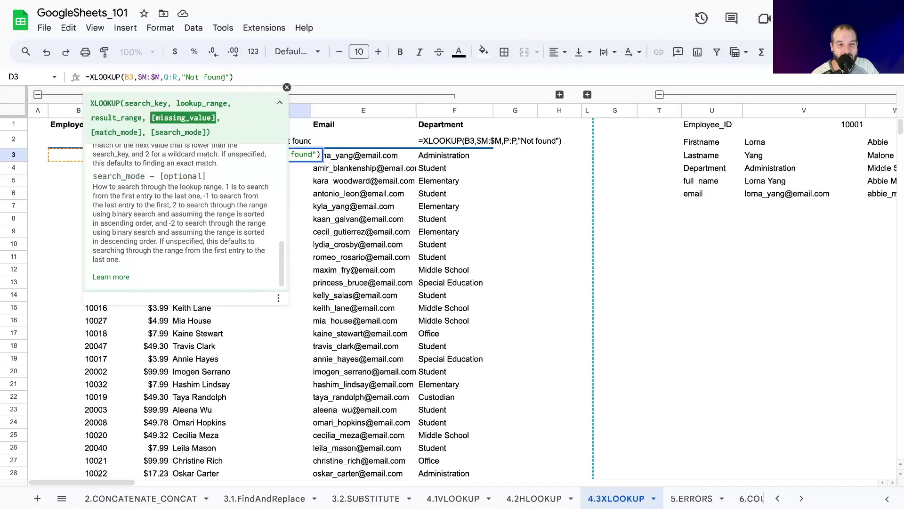
{"action": "key", "text": "Return"}
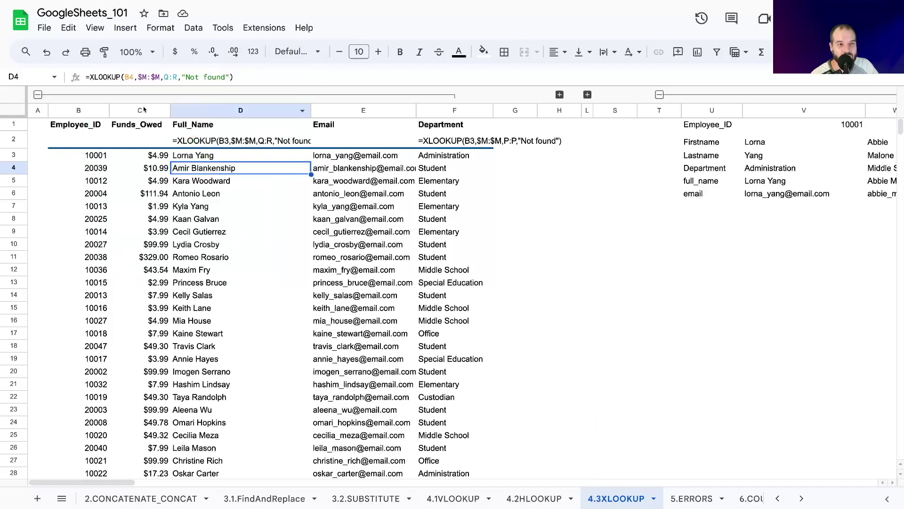
Expand the hidden column group I to K and clear the existing lookup results in J3:K28
{"action": "left_click", "coordinate": [559, 95]}
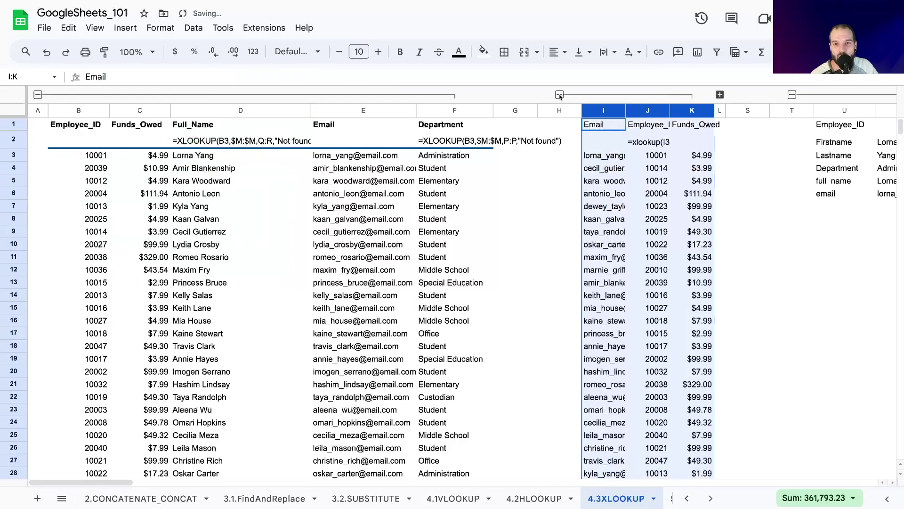
{"action": "left_click", "coordinate": [521, 243]}
{"action": "left_click_drag", "start_coordinate": [652, 155], "coordinate": [706, 217]}
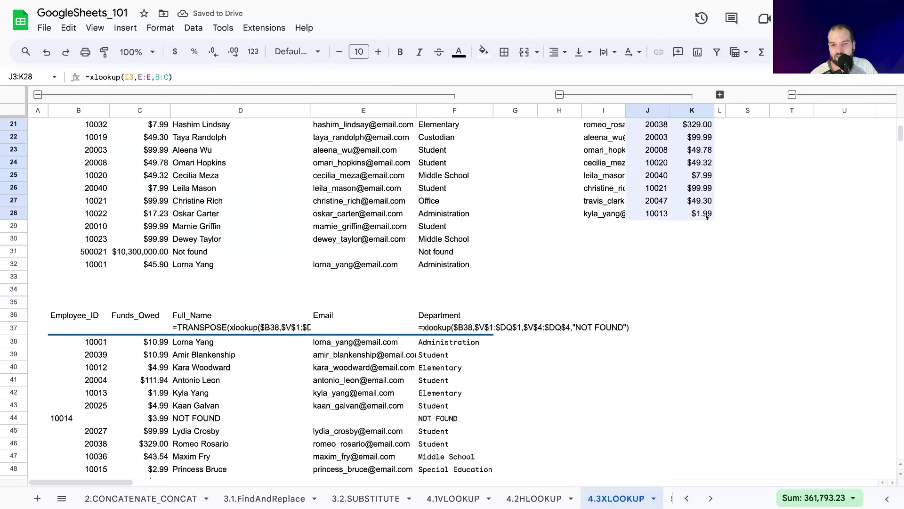
{"action": "key", "text": "Delete"}
Widen column J so that its Employee_ID header fits
{"action": "left_click", "coordinate": [656, 158]}
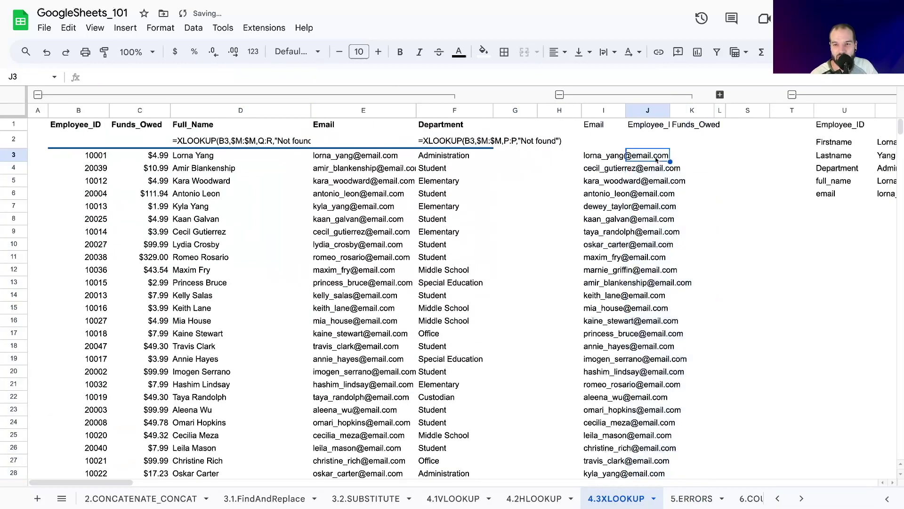
{"action": "left_click_drag", "start_coordinate": [669, 110], "coordinate": [688, 110]}
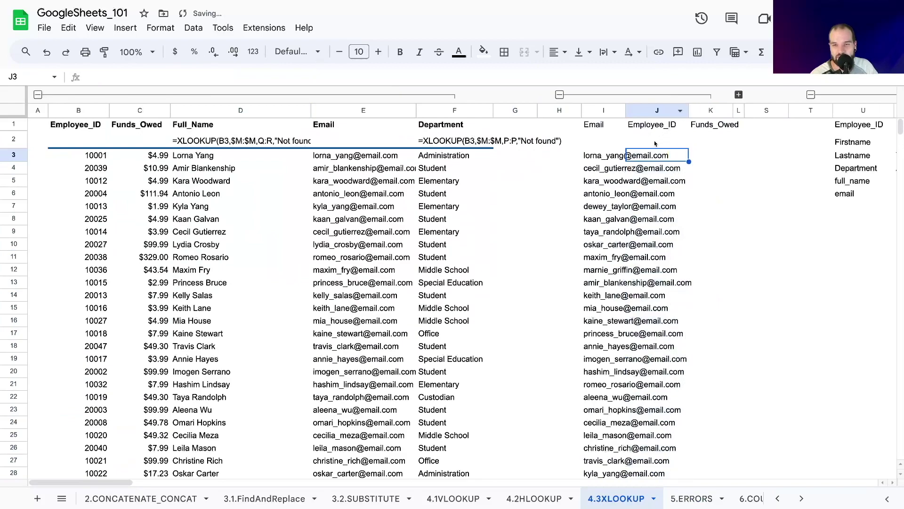
{"action": "key", "text": "Left"}
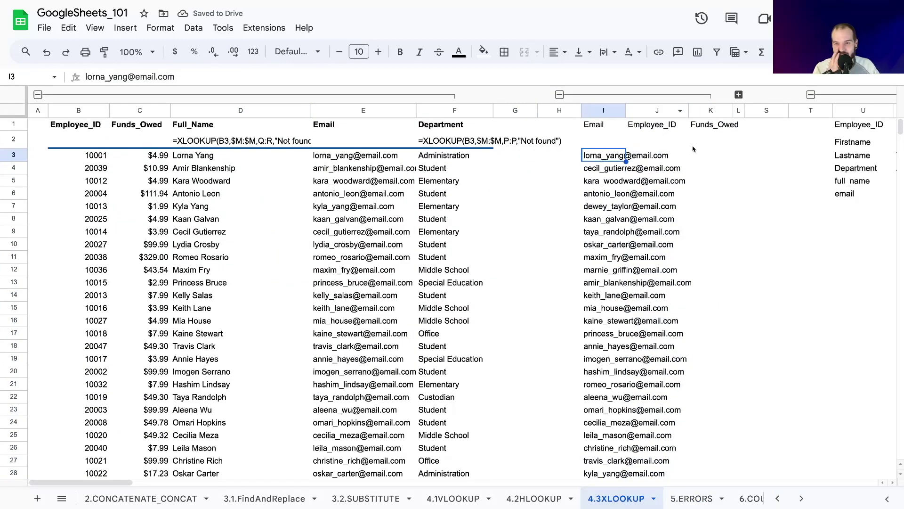
{"action": "left_click", "coordinate": [646, 159]}
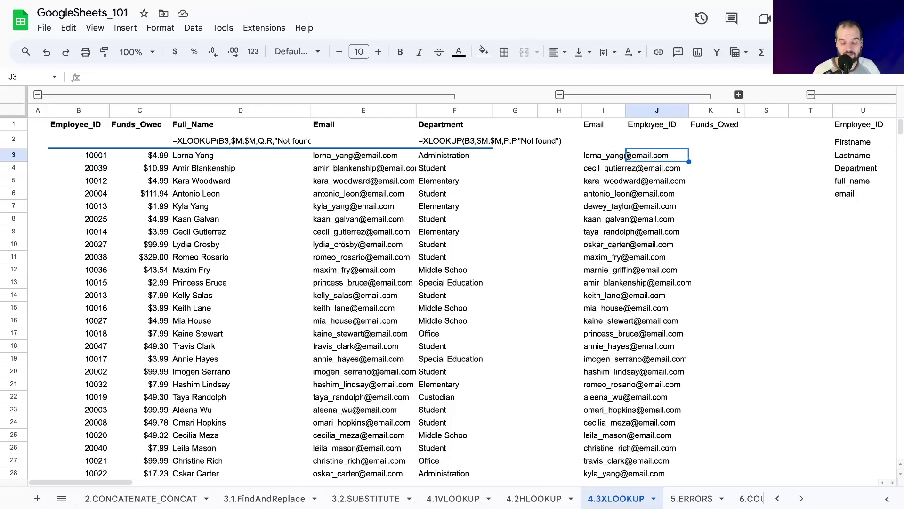
{"action": "left_click", "coordinate": [714, 160]}
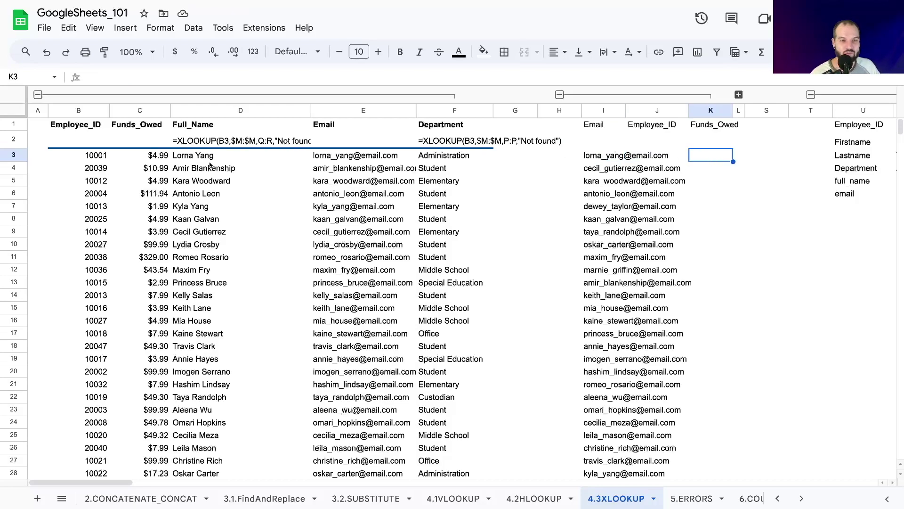
Start an XLOOKUP formula in K3 of the Funds_Owed column with the email in I3 as the search key
{"action": "left_click", "coordinate": [661, 158]}
{"action": "left_click", "coordinate": [691, 160]}
{"action": "type", "text": "="}
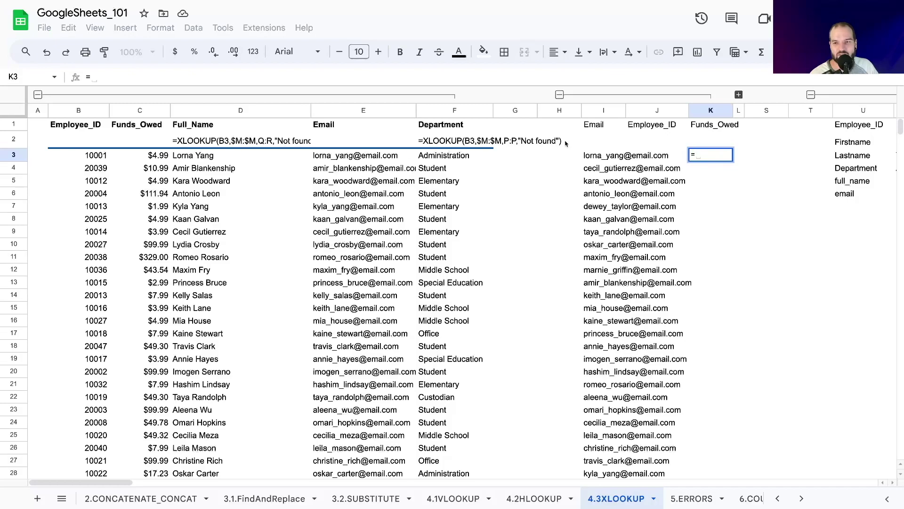
{"action": "type", "text": "xlookup("}
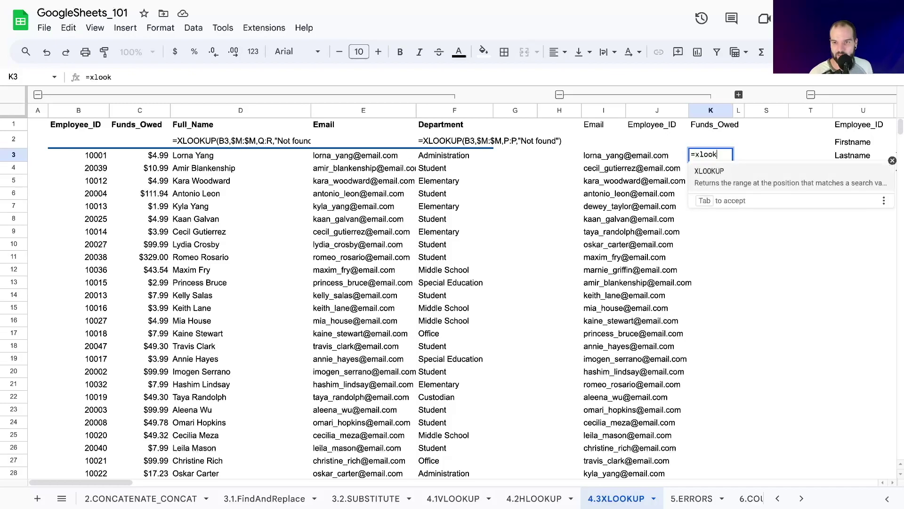
{"action": "left_click", "coordinate": [602, 159]}
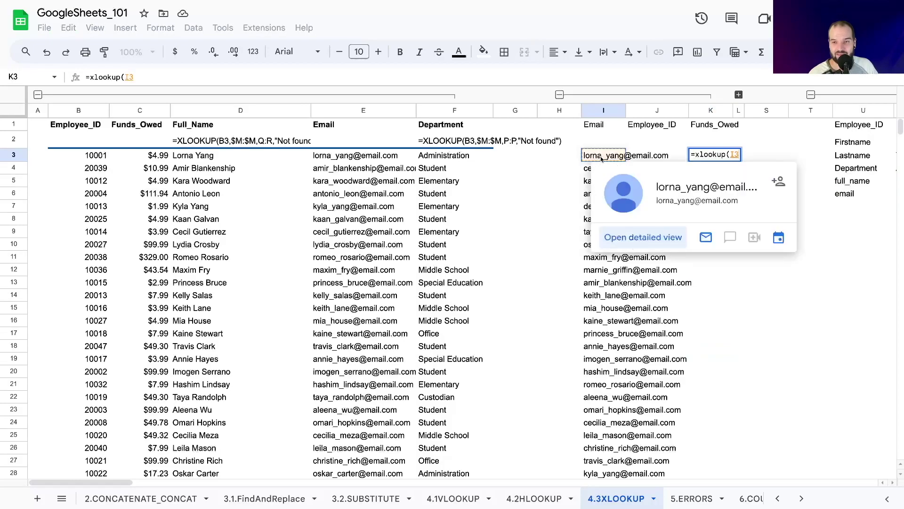
{"action": "type", "text": ","}
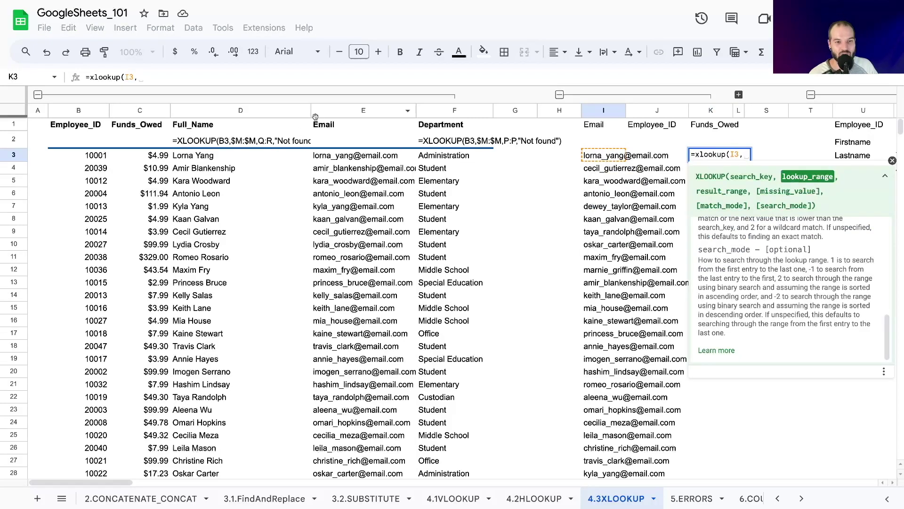
Set the K3 formula's lookup range to $E$3:$E$32 and its result range to $C$3:$C$32, both as absolute references
{"action": "left_click_drag", "start_coordinate": [354, 156], "coordinate": [338, 266]}
{"action": "scroll", "coordinate": [338, 266], "scroll_direction": "up", "scroll_amount": 5}
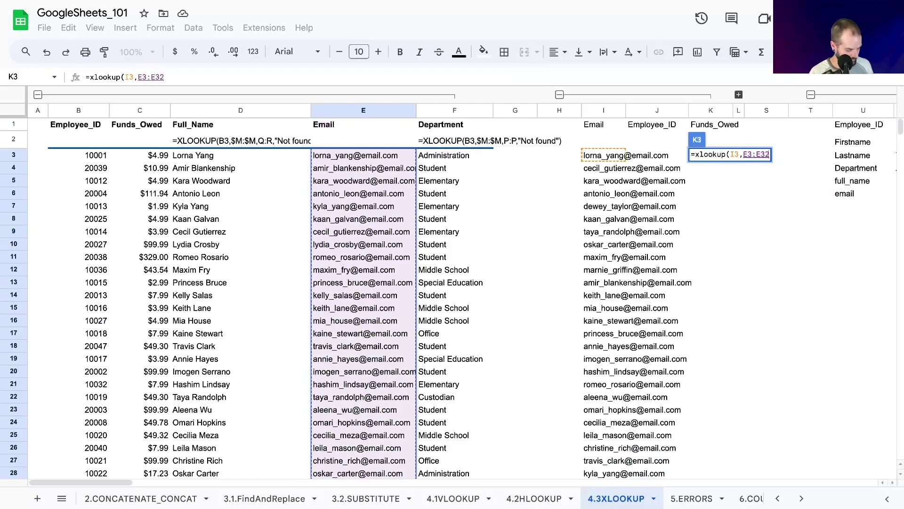
{"action": "key", "text": "F4"}
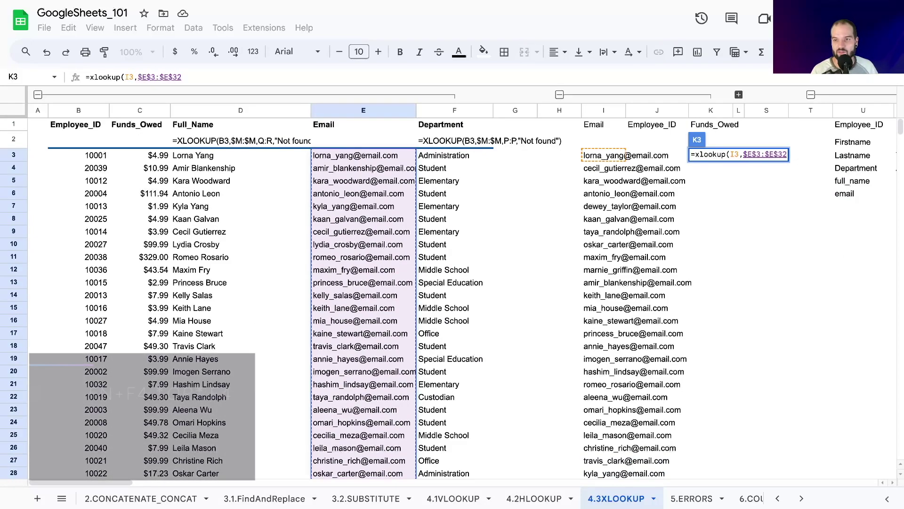
{"action": "type", "text": ","}
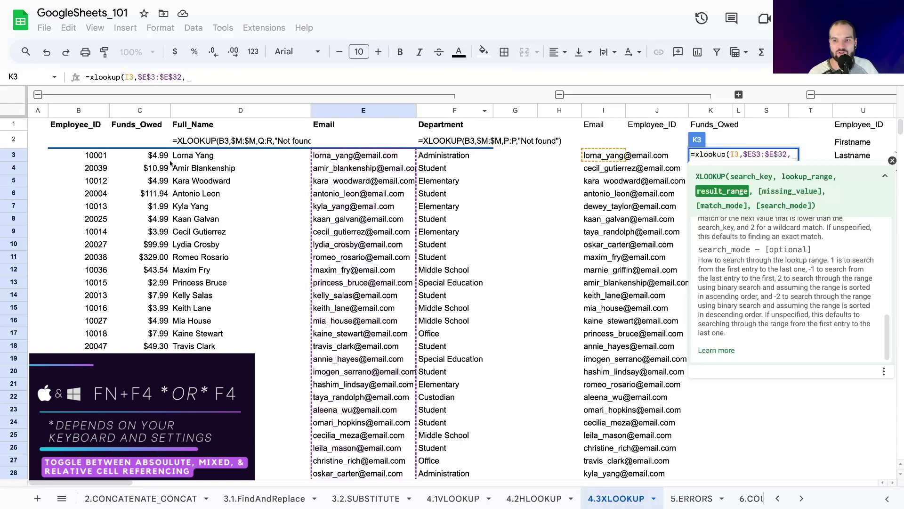
{"action": "left_click_drag", "start_coordinate": [161, 158], "coordinate": [154, 328]}
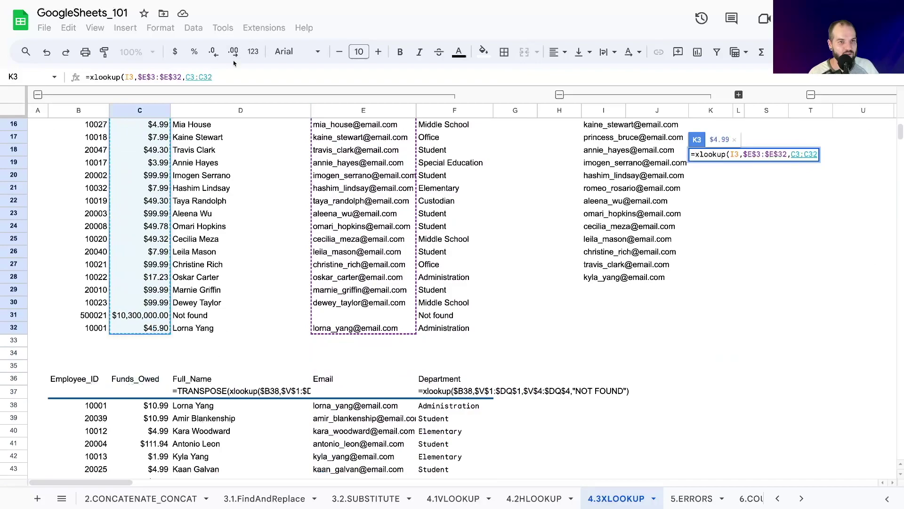
{"action": "left_click", "coordinate": [209, 77]}
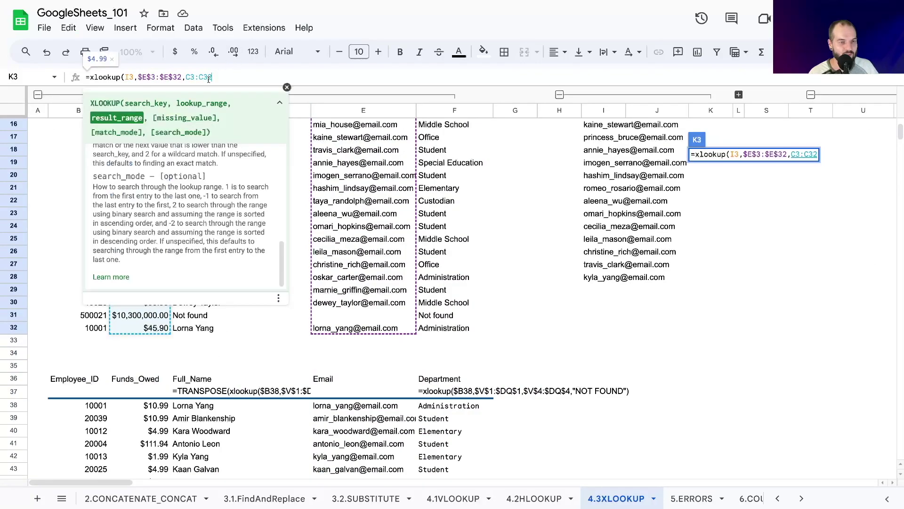
{"action": "key", "text": "F4"}
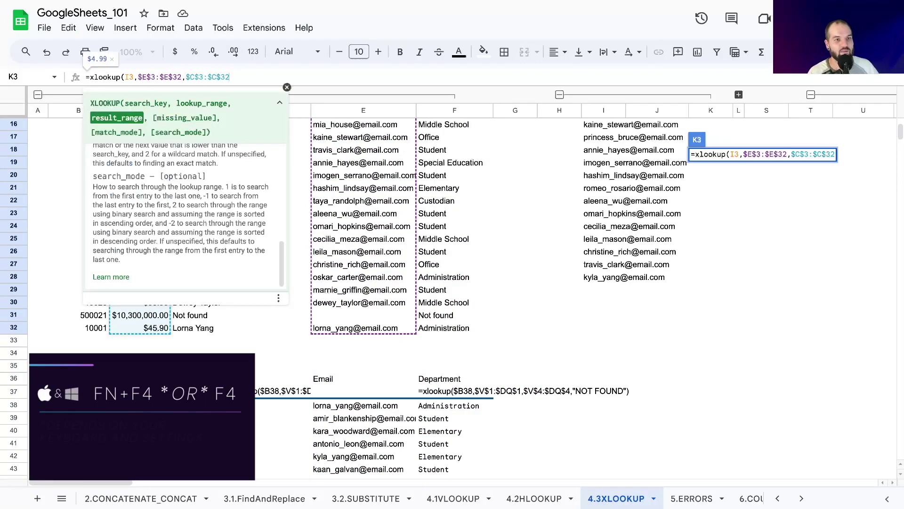
{"action": "type", "text": ","}
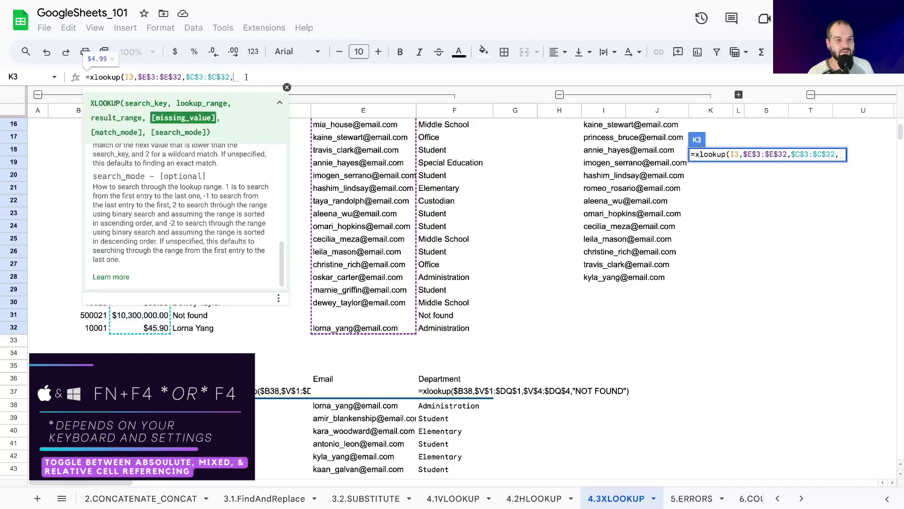
Complete the K3 formula with "NOTFOUND" as the missing value, followed by two empty optional arguments
{"action": "type", "text": "\"NOTFOUND\""}
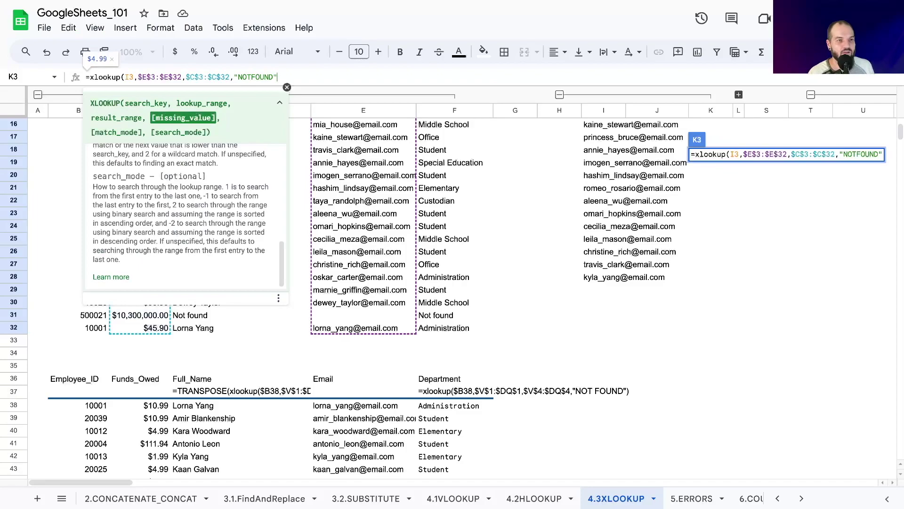
{"action": "type", "text": ",,)"}
{"action": "key", "text": "Return"}
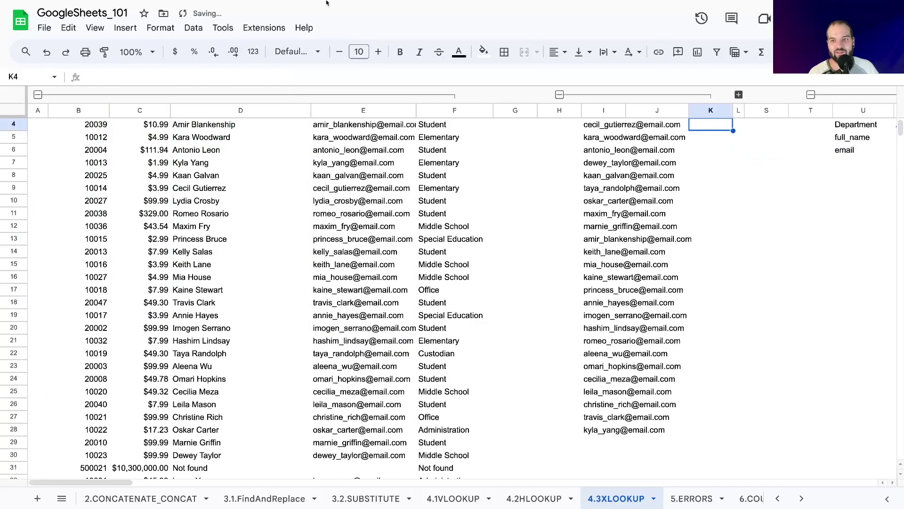
Remove the two empty arguments after "NOTFOUND" in K3 and autofill the formula down the Funds_Owed column to K28
{"action": "left_click", "coordinate": [713, 156]}
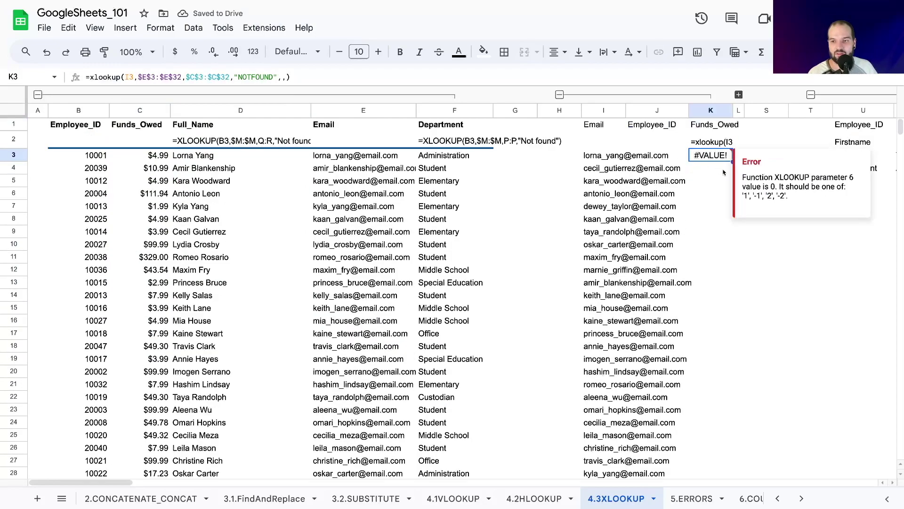
{"action": "double_click", "coordinate": [712, 156]}
{"action": "key", "text": "BackSpace"}
{"action": "key", "text": "BackSpace"}
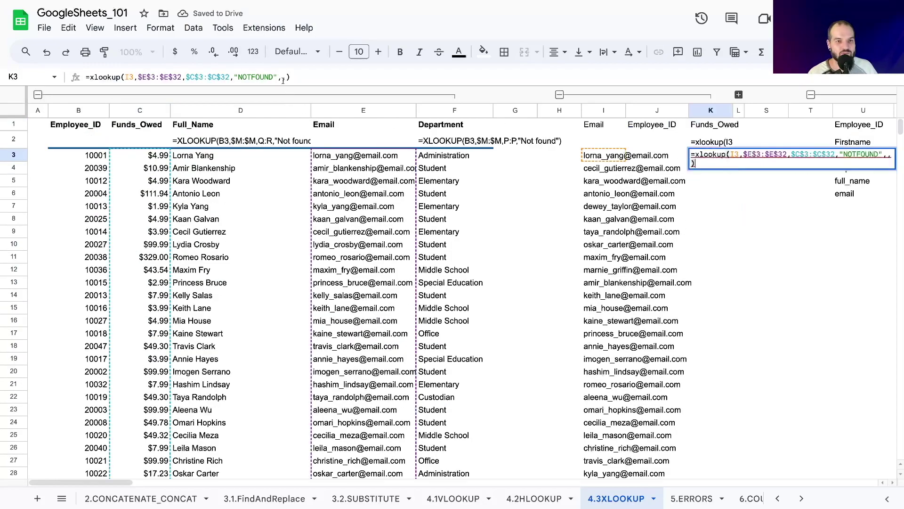
{"action": "type", "text": ")"}
{"action": "key", "text": "Return"}
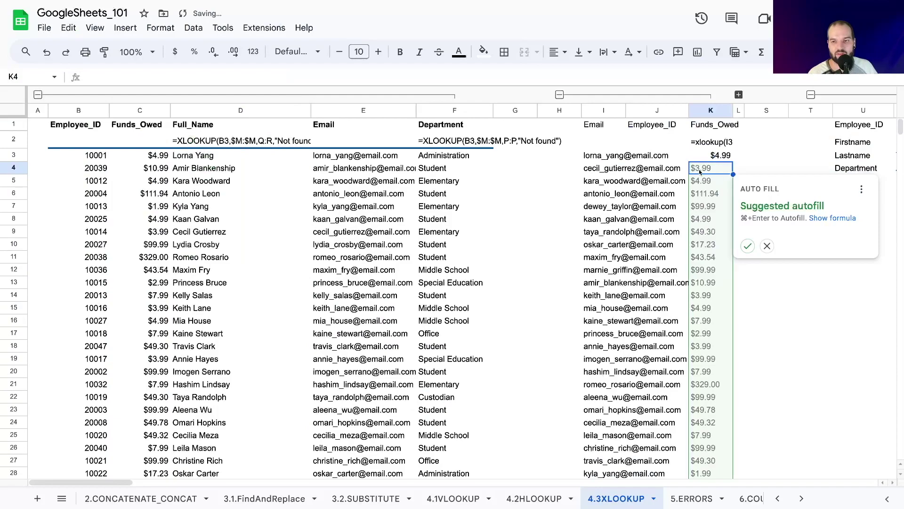
{"action": "left_click", "coordinate": [747, 245]}
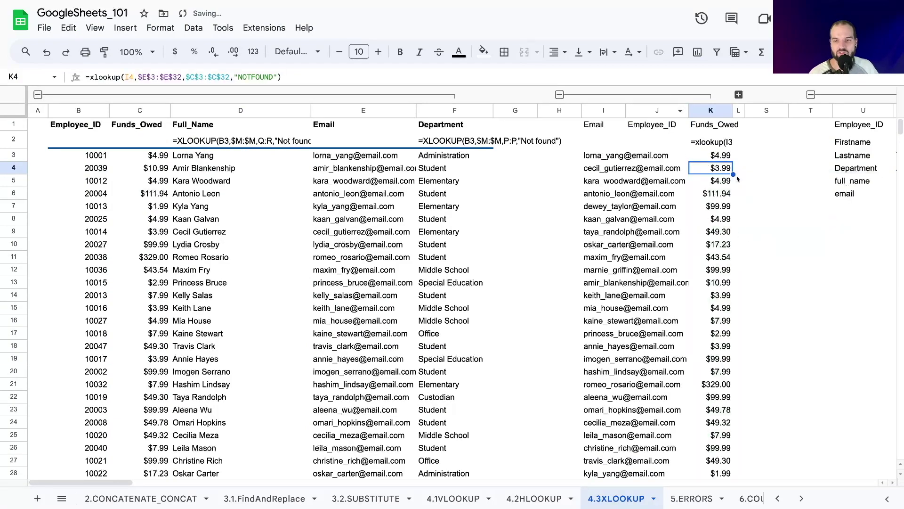
Compare the Funds_Owed amounts for the employee listed in both rows 3 and 32 with the lookup result in K3
{"action": "left_click", "coordinate": [182, 154]}
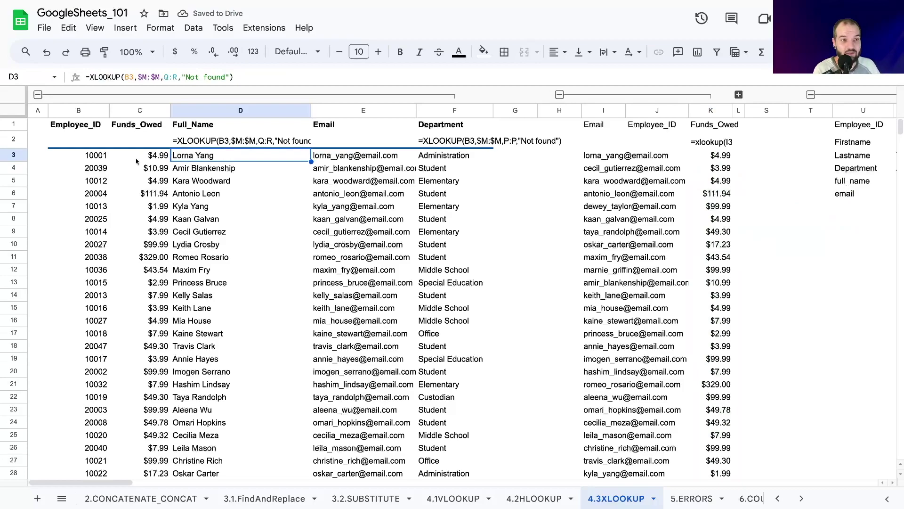
{"action": "left_click", "coordinate": [135, 159]}
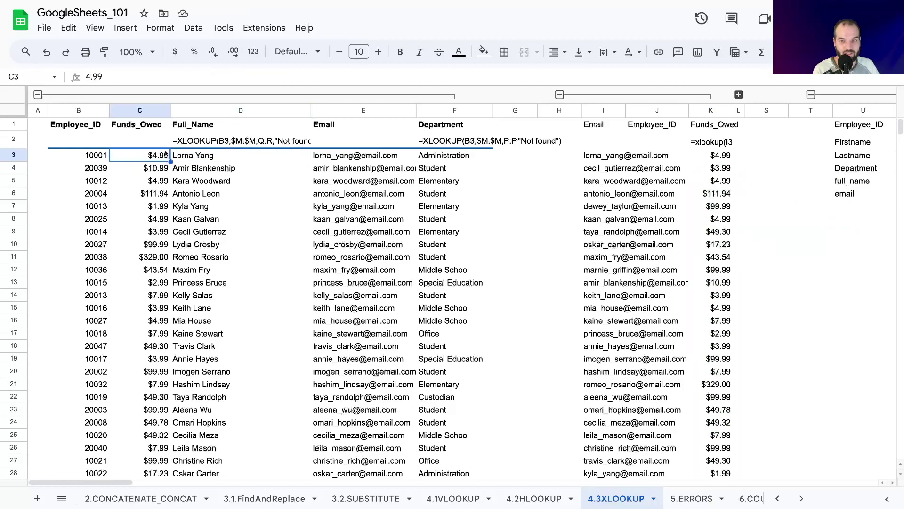
{"action": "left_click", "coordinate": [711, 155]}
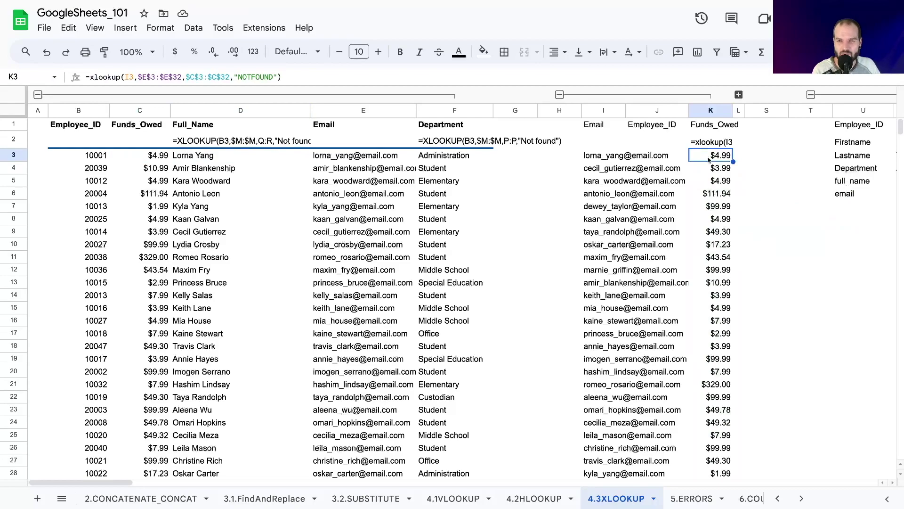
{"action": "left_click", "coordinate": [132, 160]}
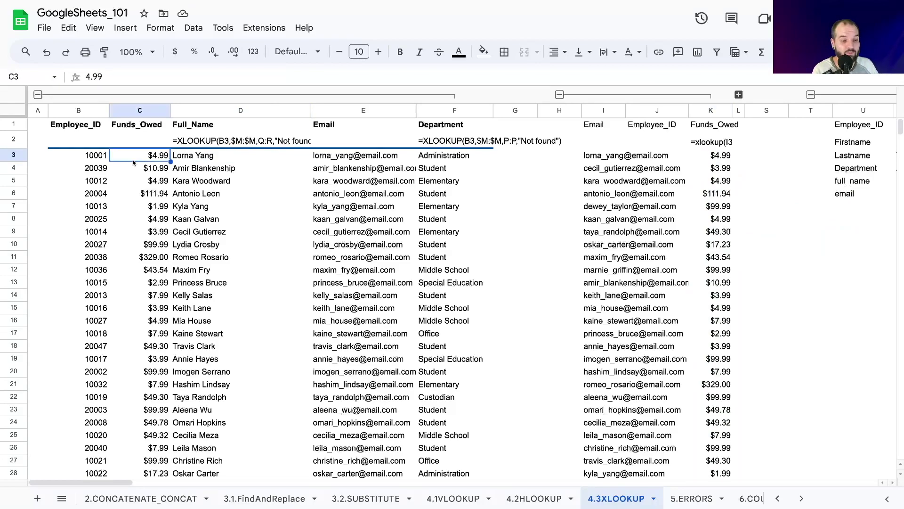
{"action": "scroll", "coordinate": [142, 235], "scroll_direction": "down", "scroll_amount": 5}
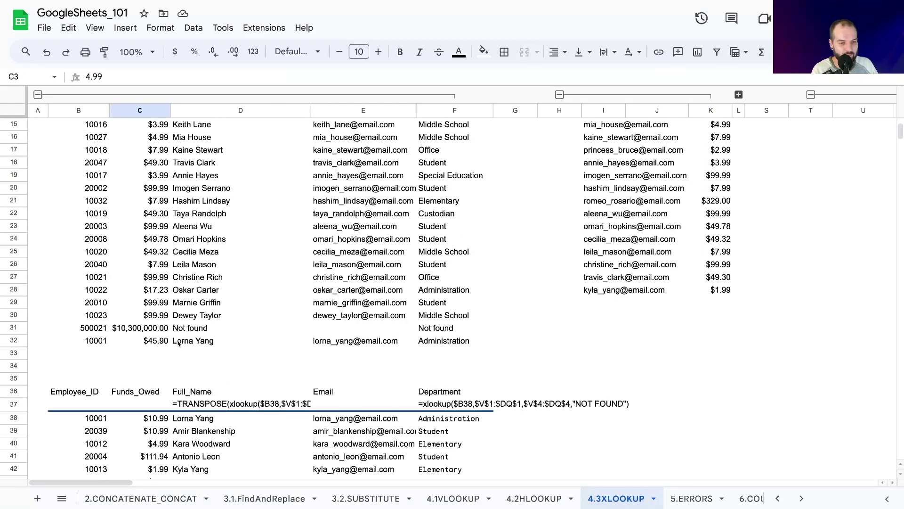
{"action": "left_click", "coordinate": [160, 342]}
{"action": "left_click", "coordinate": [178, 343]}
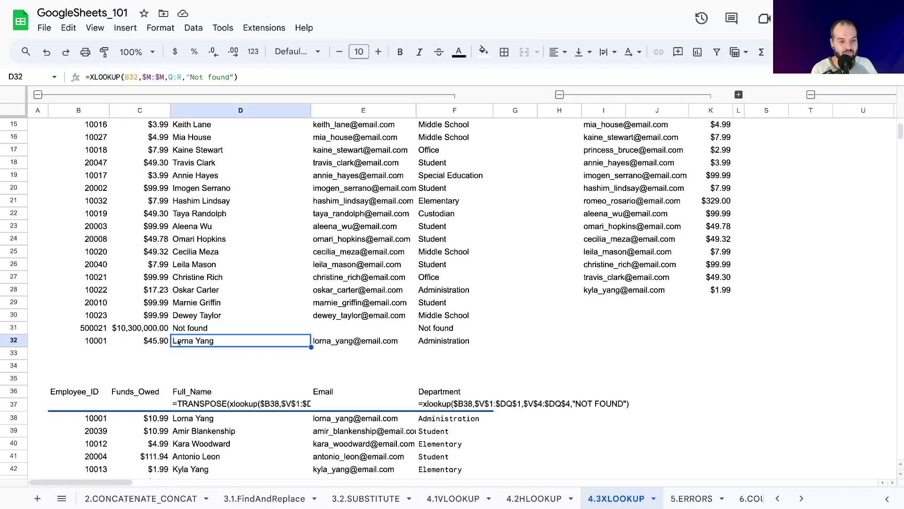
{"action": "left_click", "coordinate": [149, 344]}
{"action": "scroll", "coordinate": [188, 346], "scroll_direction": "up", "scroll_amount": 5}
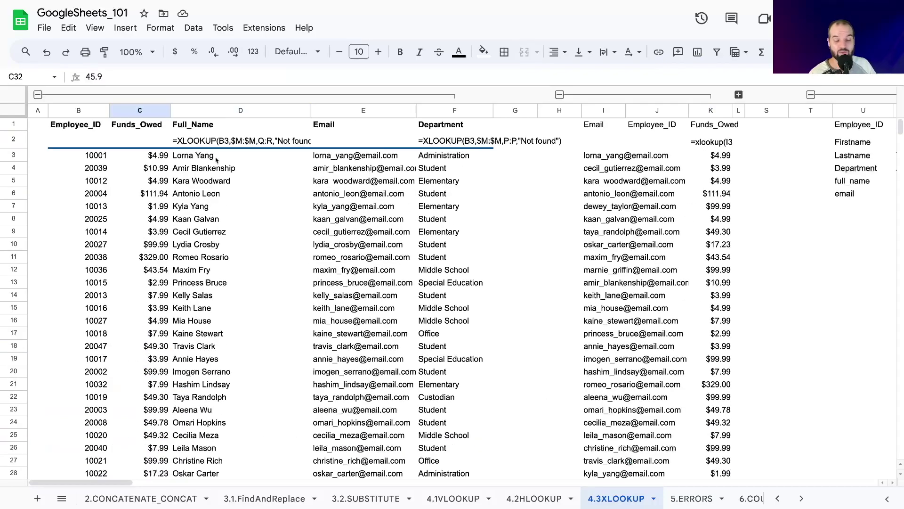
{"action": "scroll", "coordinate": [214, 163], "scroll_direction": "down", "scroll_amount": 6}
{"action": "scroll", "coordinate": [571, 153], "scroll_direction": "up", "scroll_amount": 6}
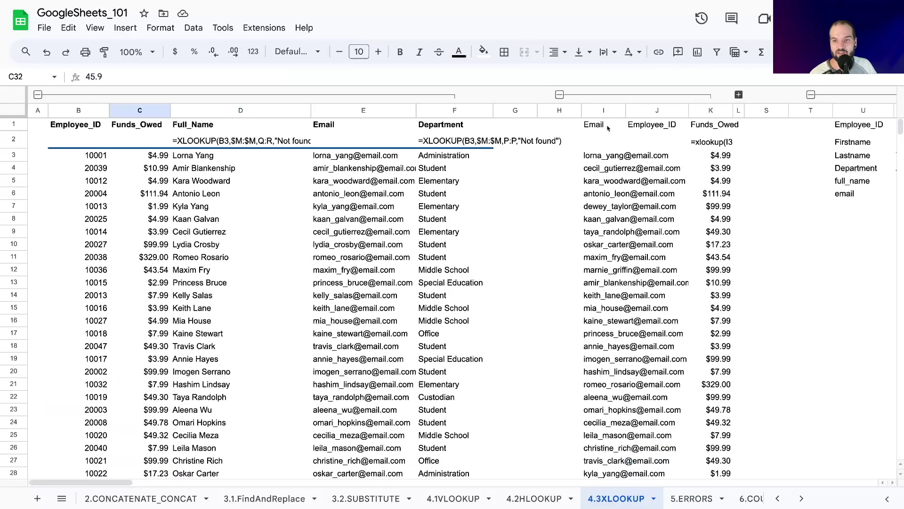
Extend the K3 XLOOKUP formula after "NOTFOUND" with an empty match mode and a search mode of -1
{"action": "left_click", "coordinate": [714, 159]}
{"action": "left_click", "coordinate": [277, 77]}
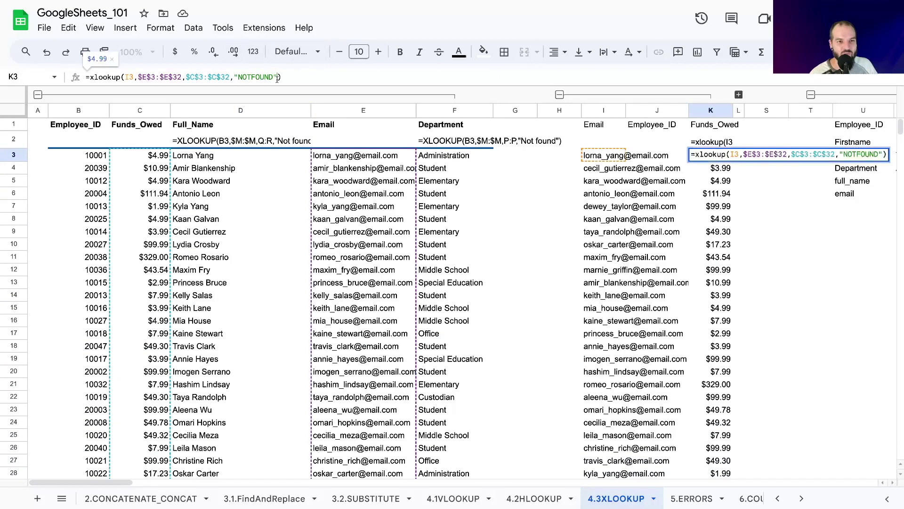
{"action": "type", "text": ","}
{"action": "key", "text": "BackSpace"}
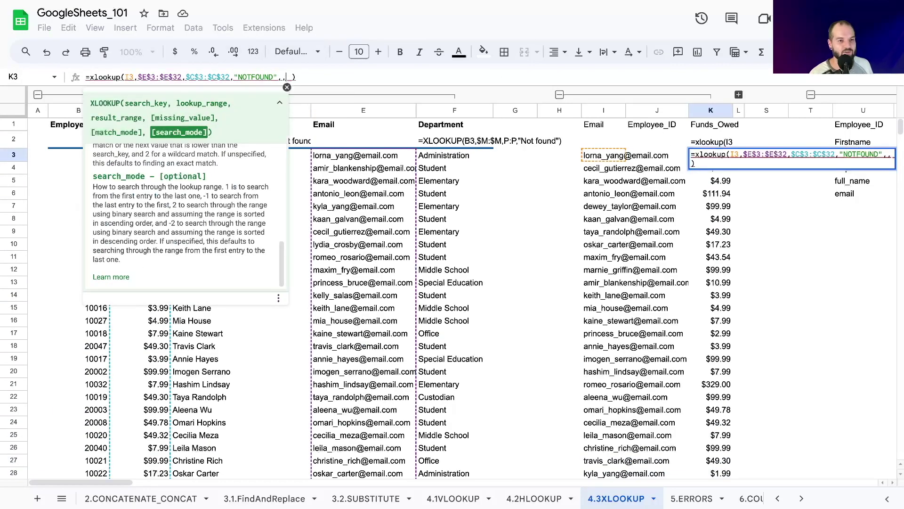
{"action": "type", "text": ",-1"}
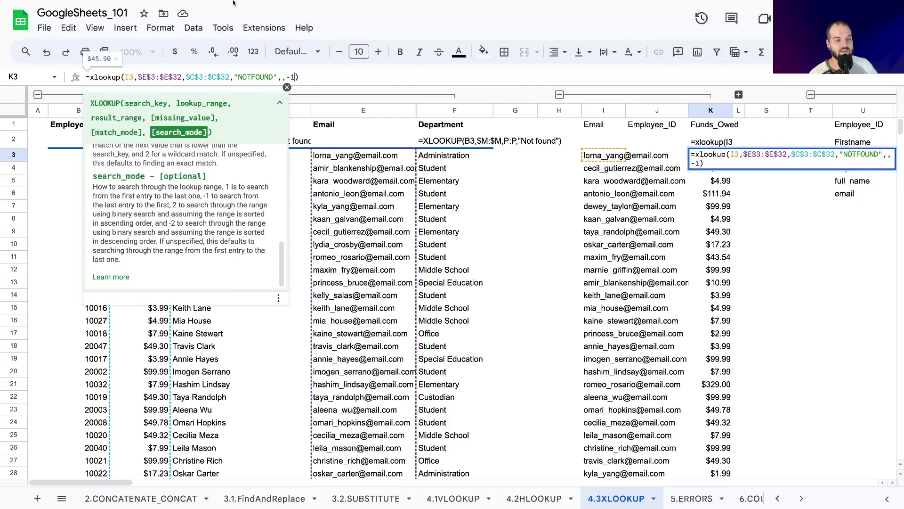
{"action": "key", "text": "Return"}
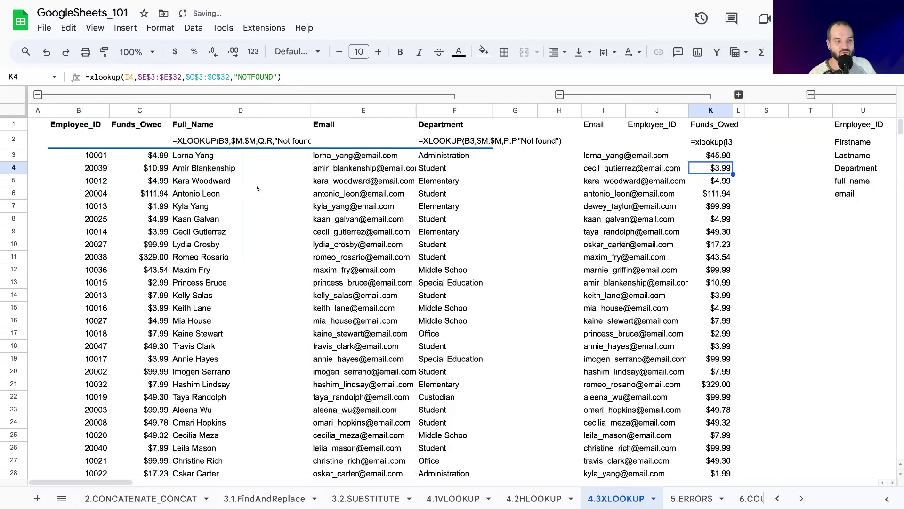
{"action": "key", "text": "Up"}
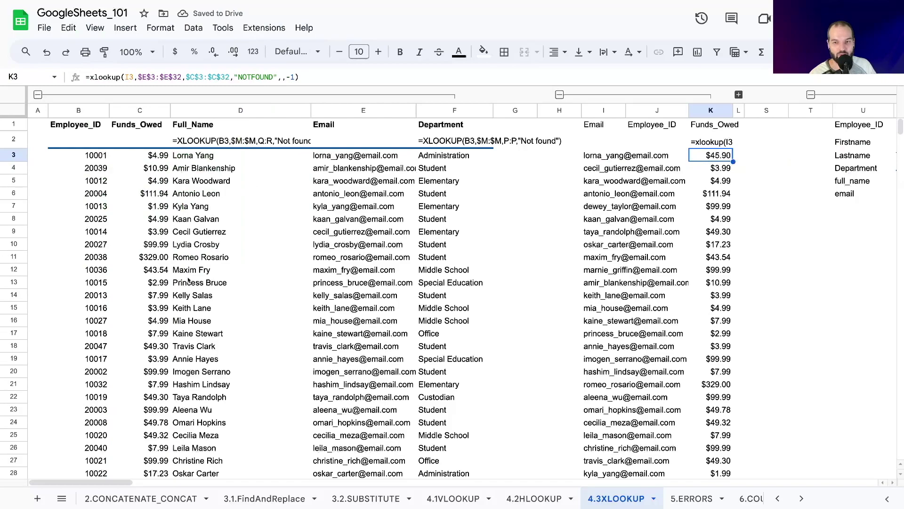
Compare the K3 lookup result with the Funds_Owed amount in row 32, the last entry for the same employee
{"action": "scroll", "coordinate": [188, 280], "scroll_direction": "down", "scroll_amount": 4}
{"action": "left_click", "coordinate": [190, 369]}
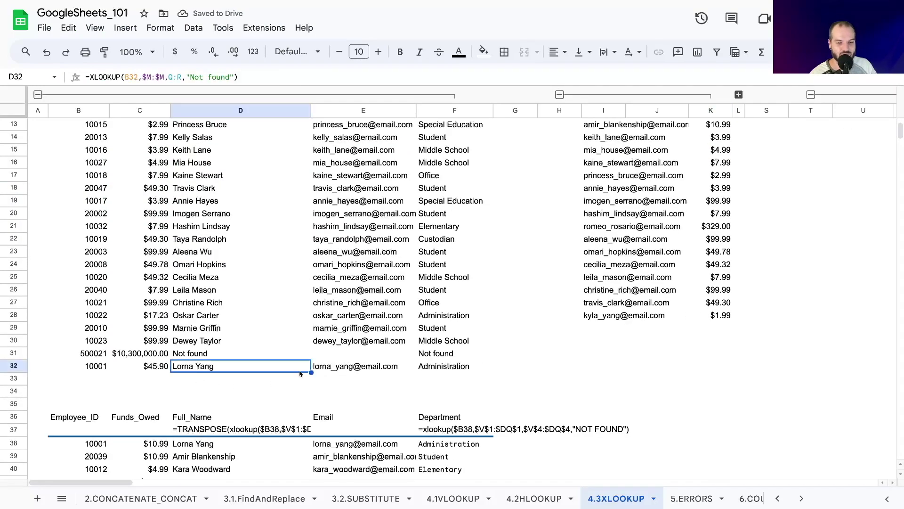
{"action": "left_click", "coordinate": [164, 370]}
{"action": "scroll", "coordinate": [505, 264], "scroll_direction": "up", "scroll_amount": 4}
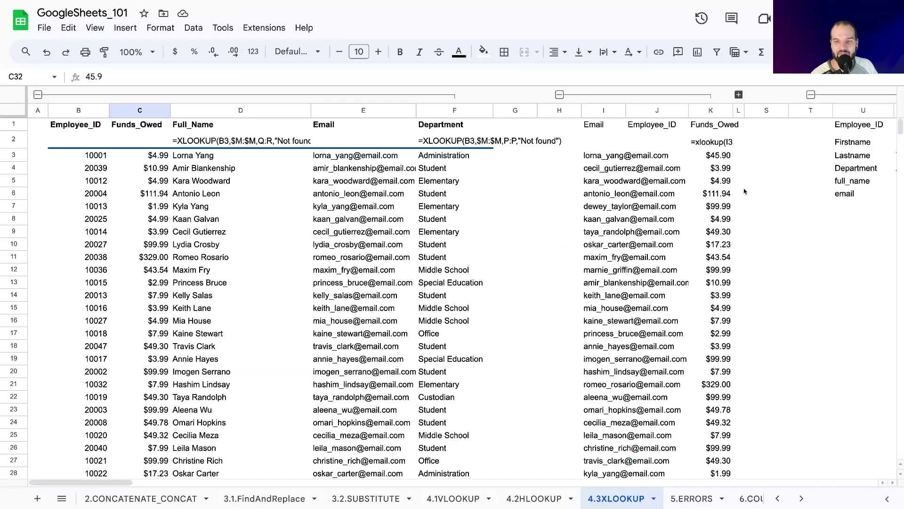
{"action": "mouse_move", "coordinate": [622, 157]}
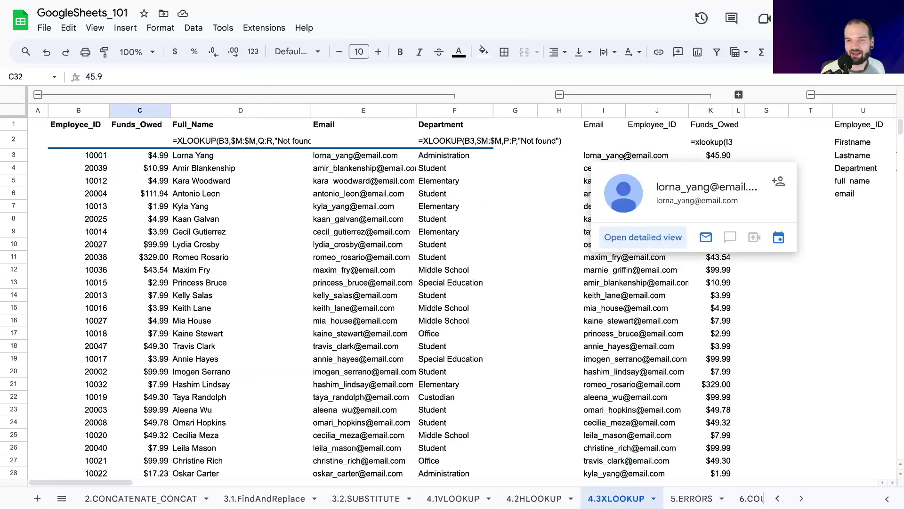
{"action": "left_click", "coordinate": [657, 308]}
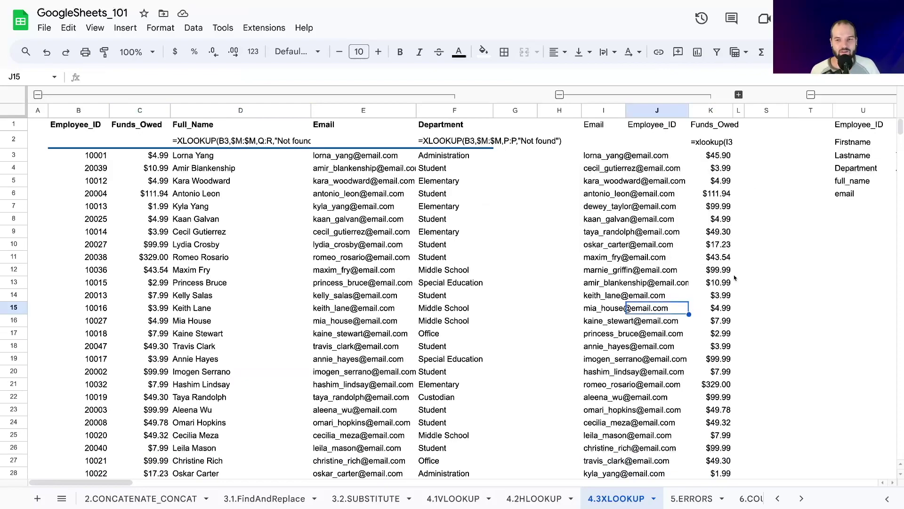
Trace the K3 lookup through the Employee_ID and Funds_Owed entries from row 3 down to row 32
{"action": "left_click", "coordinate": [706, 155]}
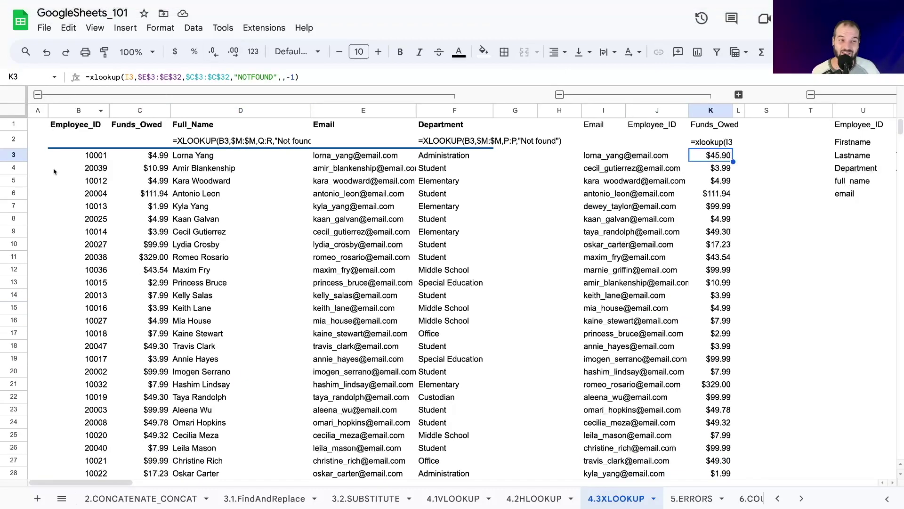
{"action": "left_click", "coordinate": [80, 158]}
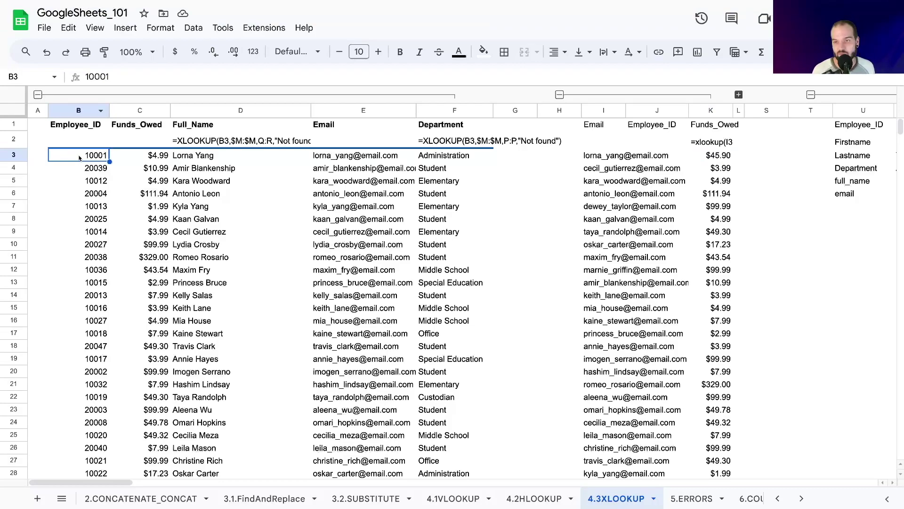
{"action": "left_click", "coordinate": [710, 160]}
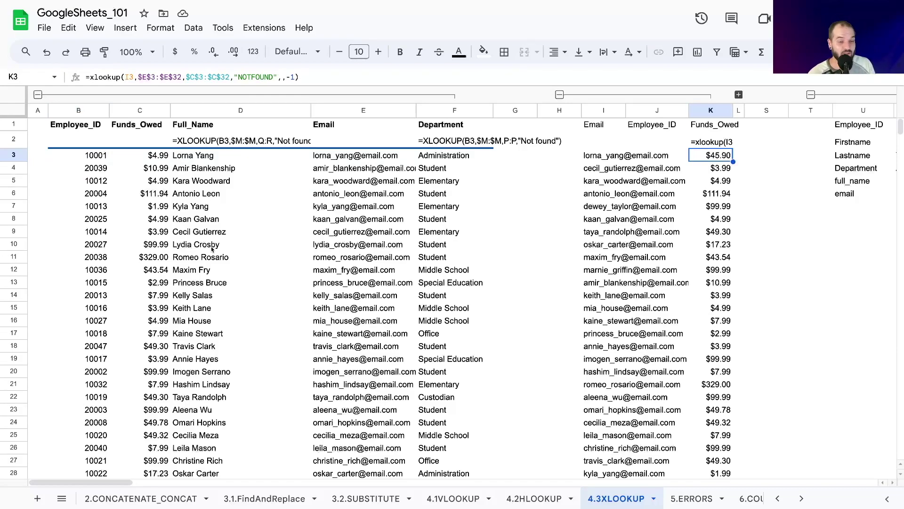
{"action": "left_click", "coordinate": [145, 168]}
{"action": "scroll", "coordinate": [91, 291], "scroll_direction": "down", "scroll_amount": 5}
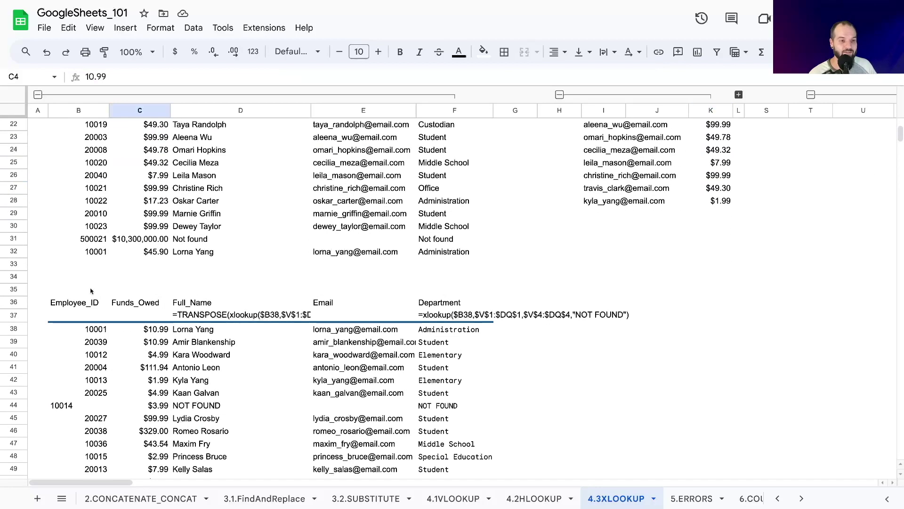
{"action": "left_click_drag", "start_coordinate": [151, 226], "coordinate": [151, 239]}
{"action": "left_click", "coordinate": [150, 252]}
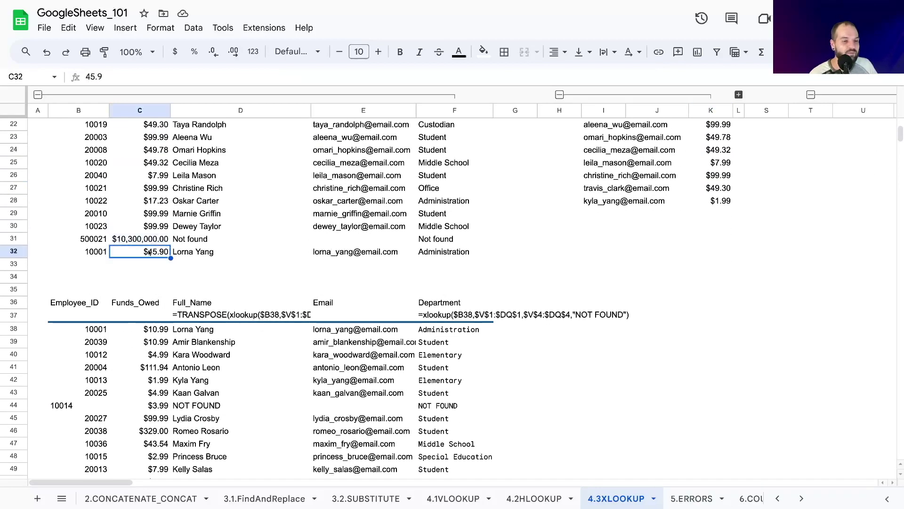
{"action": "scroll", "coordinate": [149, 252], "scroll_direction": "up", "scroll_amount": 5}
{"action": "type", "text": "j"}
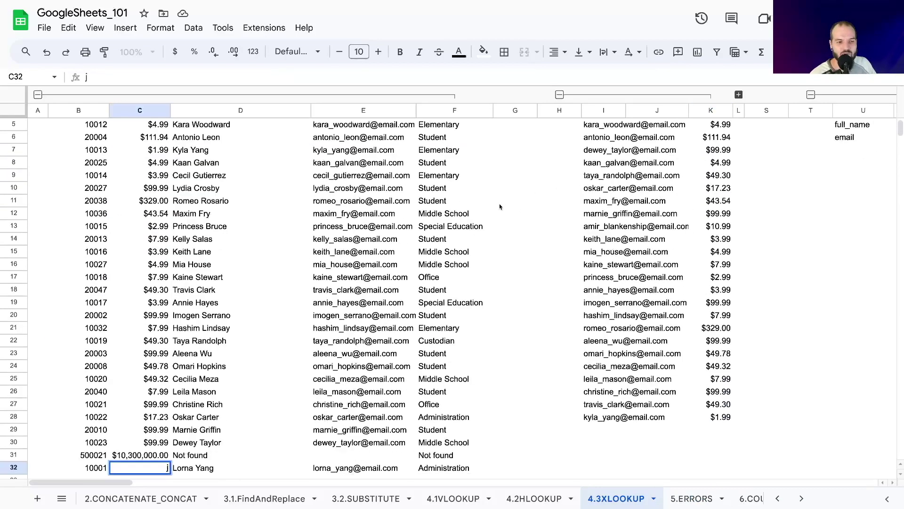
{"action": "key", "text": "BackSpace"}
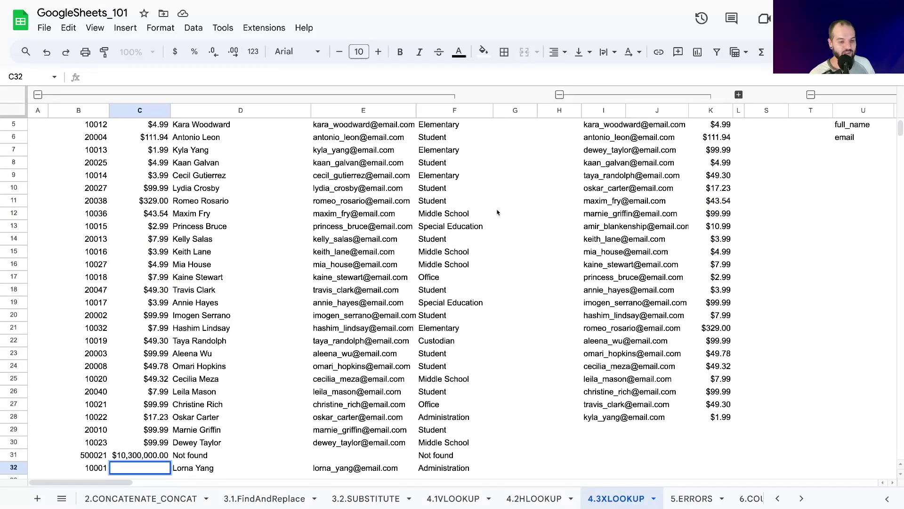
{"action": "key", "text": "Escape"}
Start an XLOOKUP formula in J3 of the Employee_ID column, with the email in I3 as search key
{"action": "scroll", "coordinate": [529, 190], "scroll_direction": "up", "scroll_amount": 2}
{"action": "left_click", "coordinate": [664, 158]}
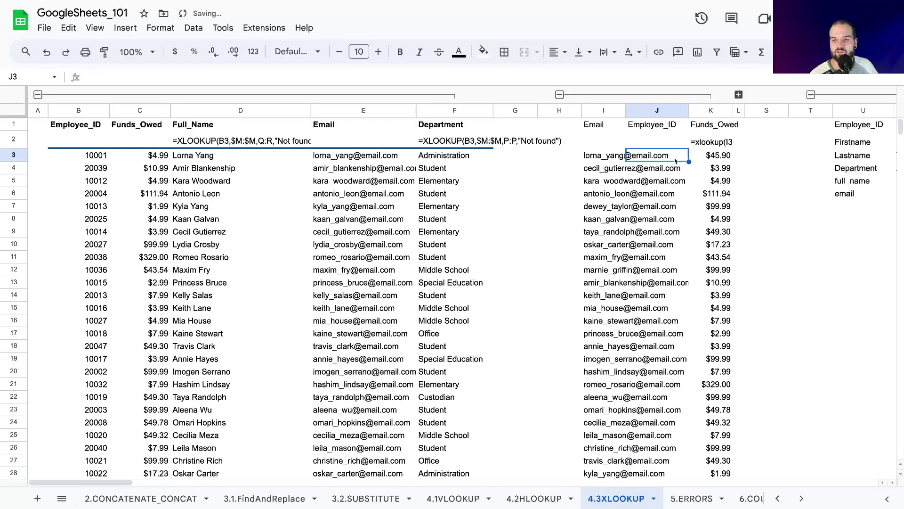
{"action": "type", "text": "="}
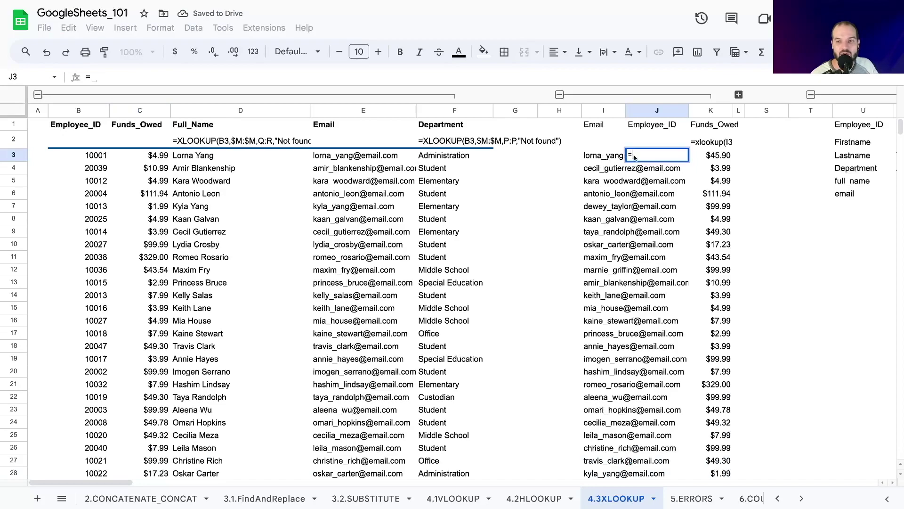
{"action": "type", "text": "xlookup("}
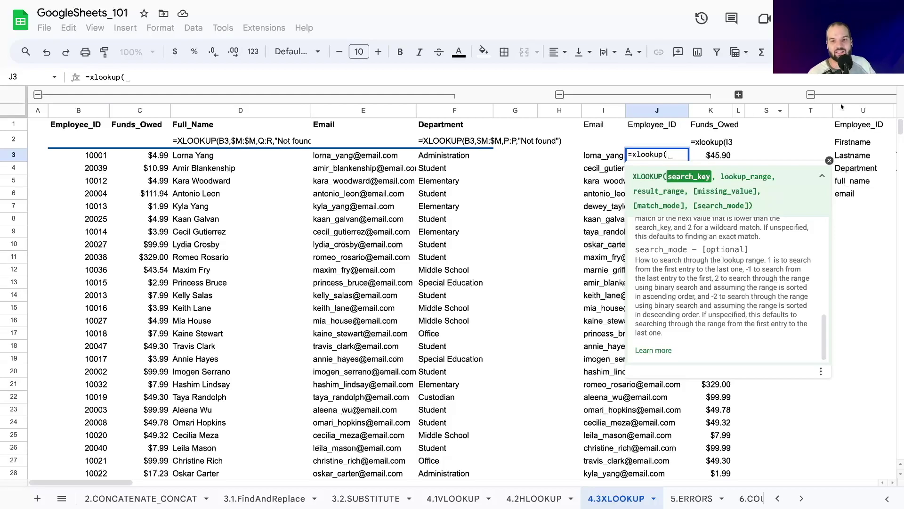
{"action": "left_click", "coordinate": [597, 158]}
{"action": "type", "text": ","}
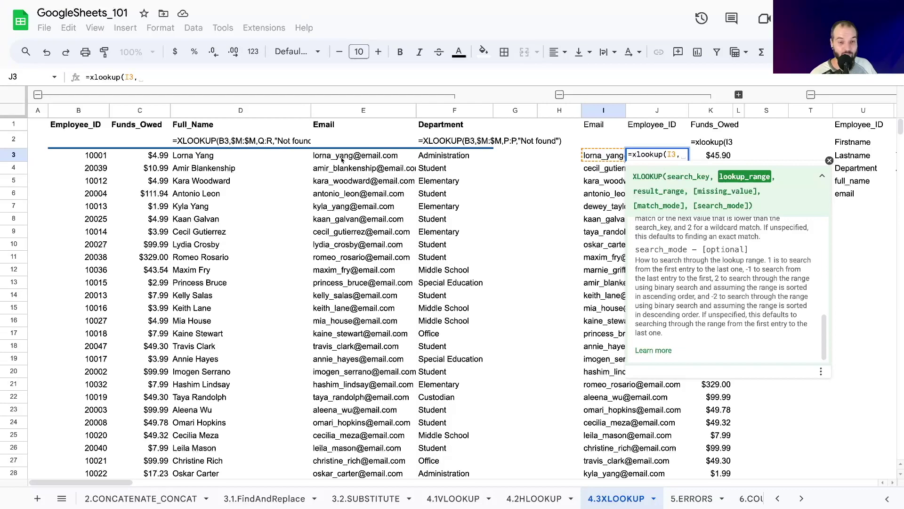
Set the J3 formula's lookup range to E3:E32 and its result range to B3:B32
{"action": "mouse_move", "coordinate": [339, 158]}
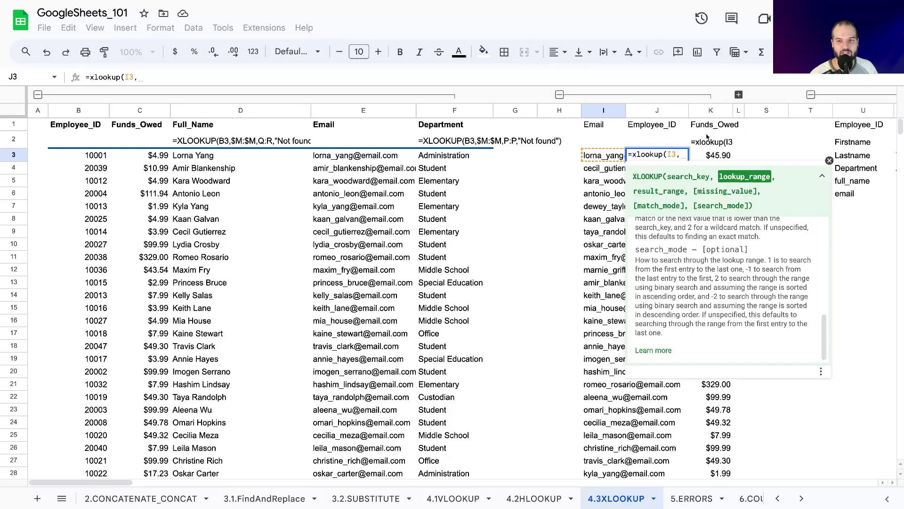
{"action": "mouse_move", "coordinate": [600, 179]}
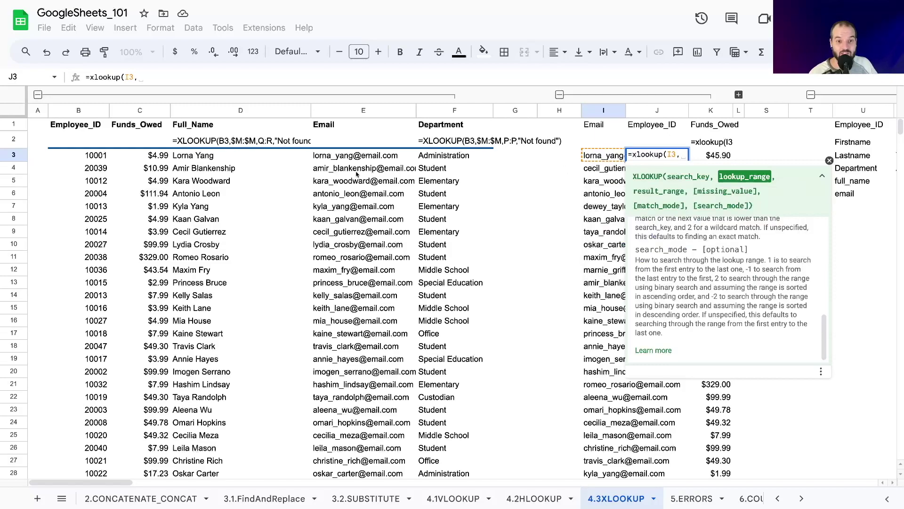
{"action": "left_click", "coordinate": [334, 158]}
{"action": "scroll", "coordinate": [333, 179], "scroll_direction": "down", "scroll_amount": 5}
{"action": "left_click", "coordinate": [342, 330], "text": "shift"}
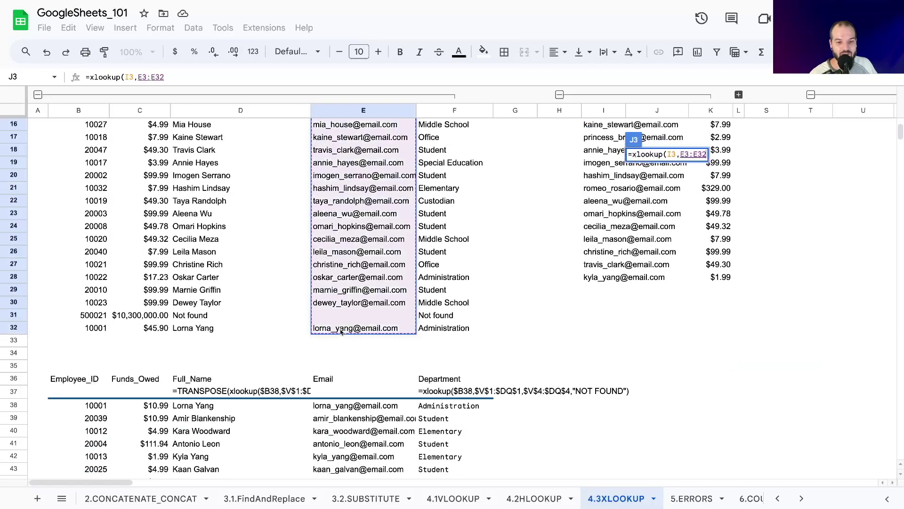
{"action": "scroll", "coordinate": [346, 328], "scroll_direction": "up", "scroll_amount": 5}
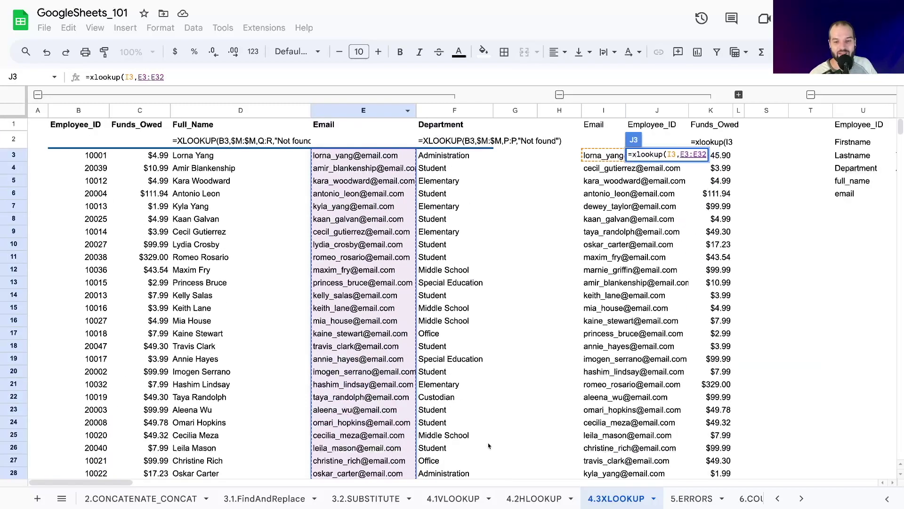
{"action": "left_click", "coordinate": [453, 476], "text": "shift"}
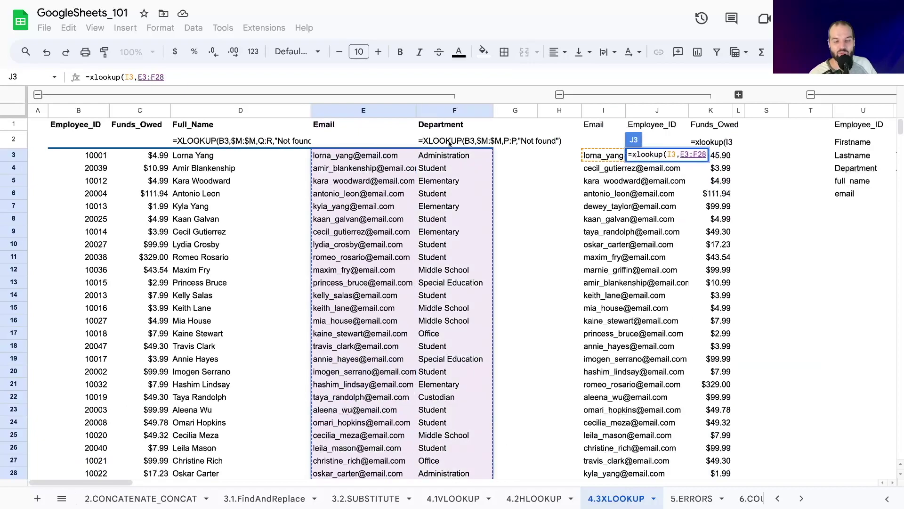
{"action": "scroll", "coordinate": [422, 172], "scroll_direction": "down", "scroll_amount": 1}
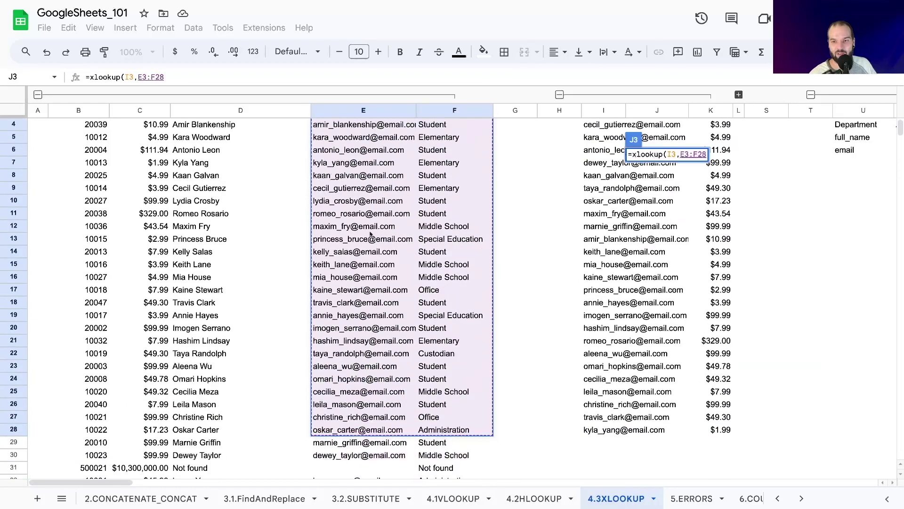
{"action": "scroll", "coordinate": [332, 447], "scroll_direction": "down", "scroll_amount": 2}
{"action": "left_click", "coordinate": [337, 432], "text": "shift"}
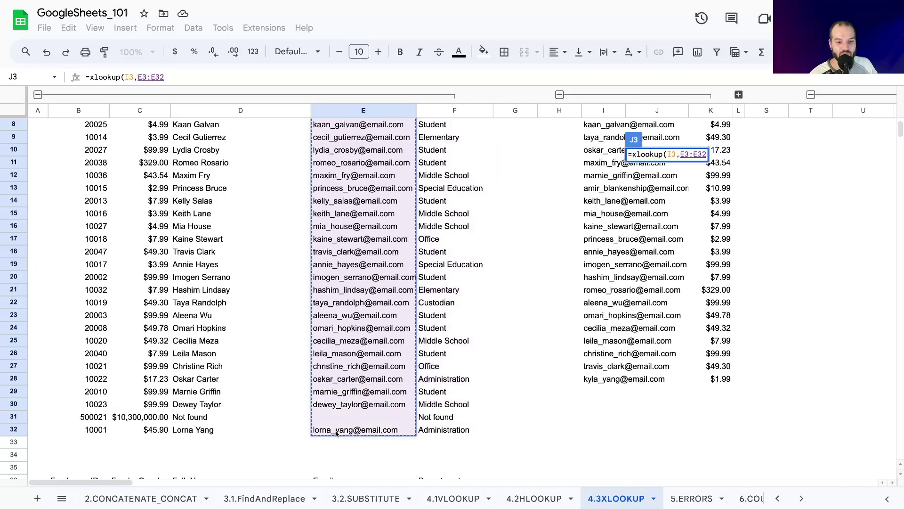
{"action": "scroll", "coordinate": [336, 391], "scroll_direction": "up", "scroll_amount": 3}
{"action": "type", "text": ","}
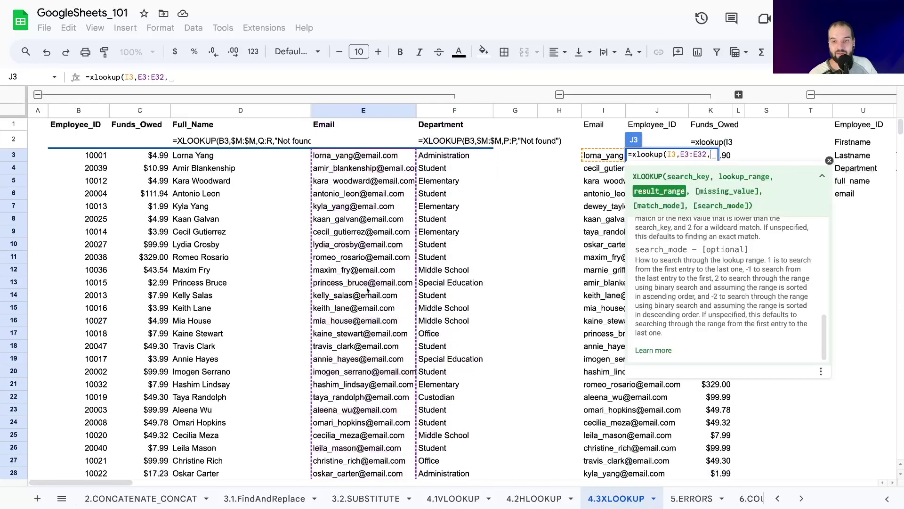
{"action": "left_click_drag", "start_coordinate": [86, 157], "coordinate": [98, 340]}
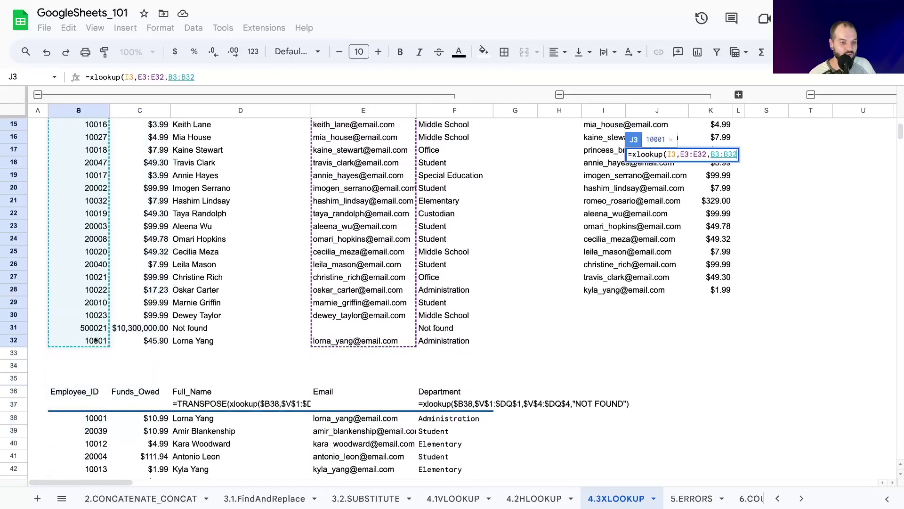
{"action": "scroll", "coordinate": [89, 107], "scroll_direction": "up", "scroll_amount": 5}
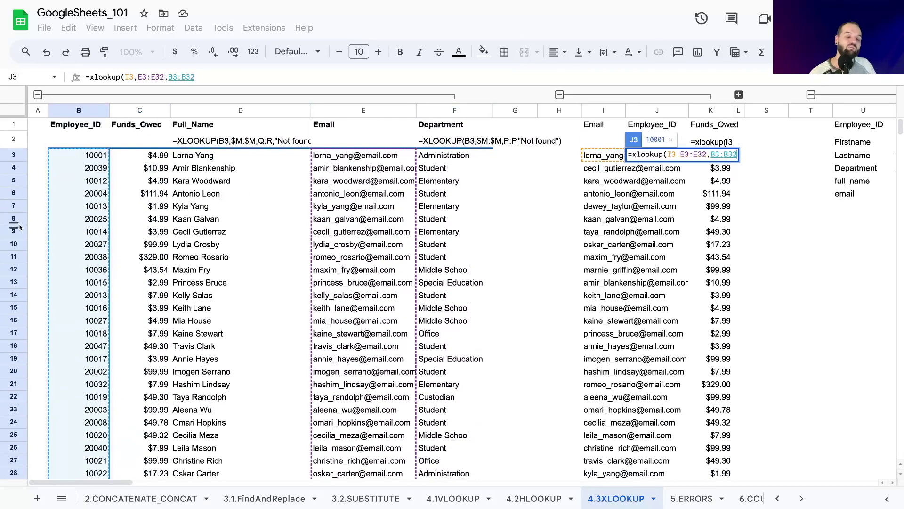
Complete the J3 formula with "NOTFOUND" as the missing value and autofill it down the Employee_ID column to J28
{"action": "type", "text": ",\"NO"}
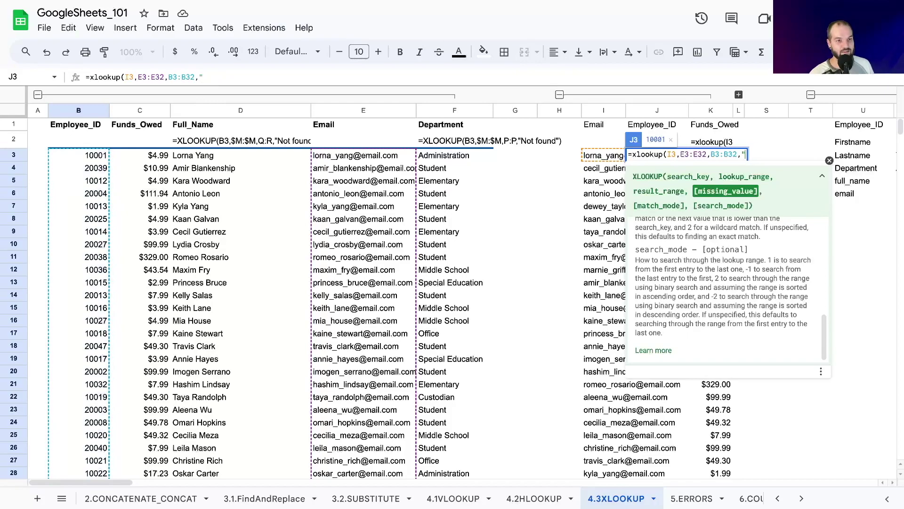
{"action": "type", "text": "TFOUND\")"}
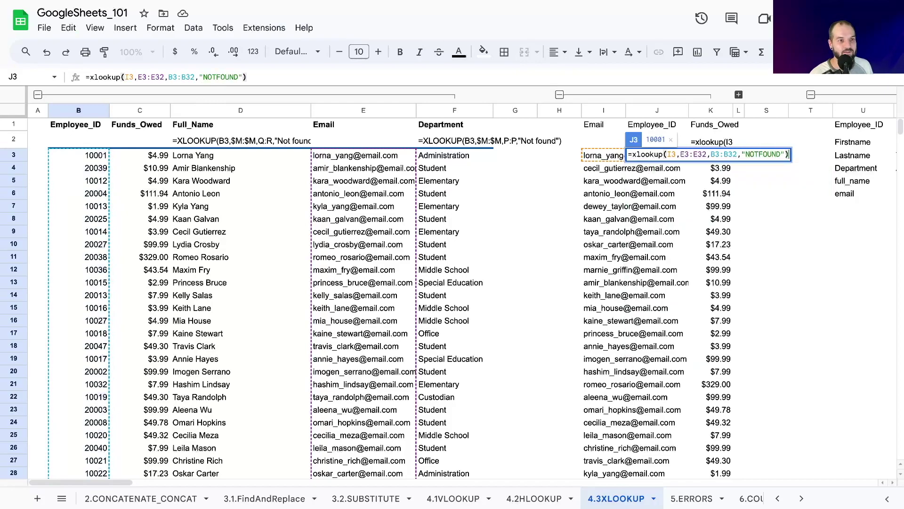
{"action": "key", "text": "Return"}
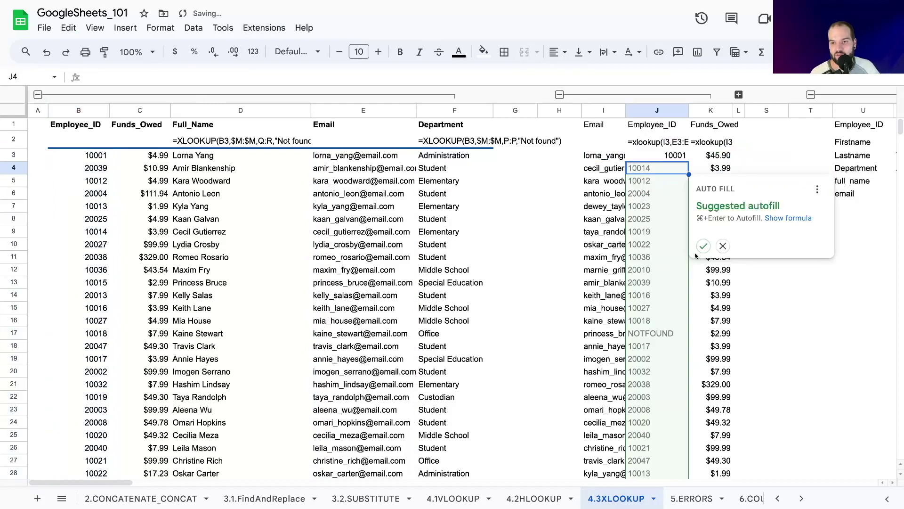
{"action": "left_click", "coordinate": [704, 245]}
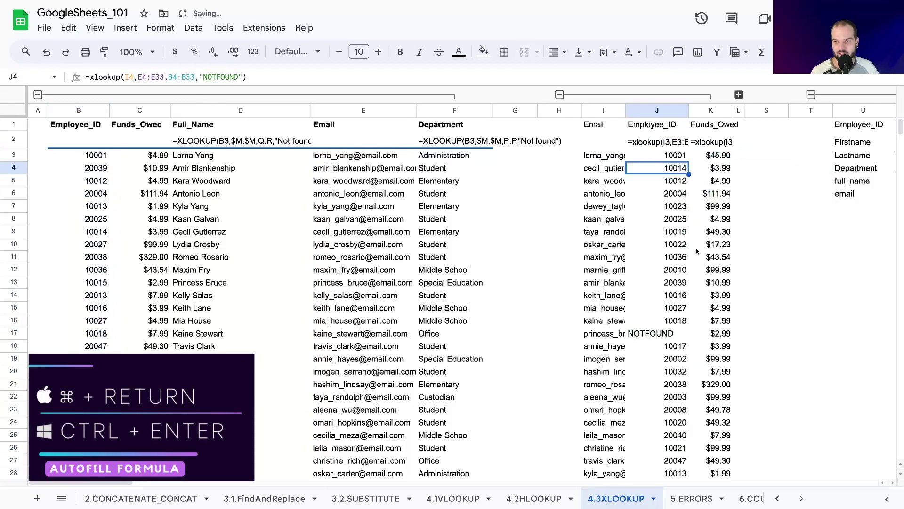
{"action": "scroll", "coordinate": [682, 255], "scroll_direction": "down", "scroll_amount": 1}
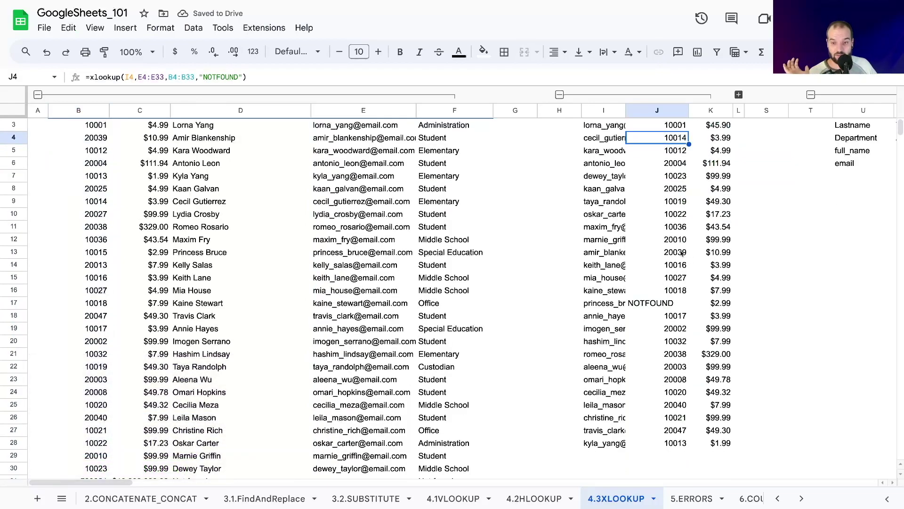
Examine the email in I17 and the XLOOKUP formula beside it in J17 of the Employee_ID column
{"action": "left_click", "coordinate": [607, 304]}
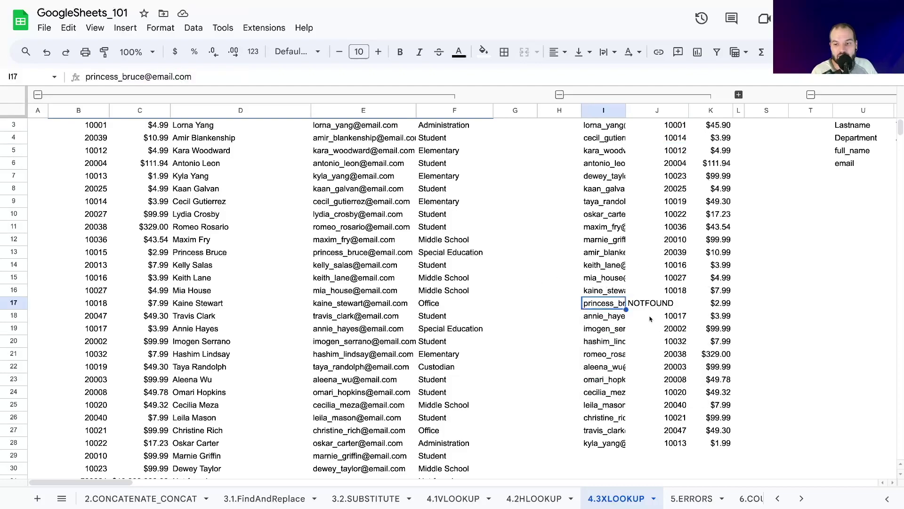
{"action": "scroll", "coordinate": [651, 320], "scroll_direction": "up", "scroll_amount": 1}
{"action": "left_click", "coordinate": [664, 336]}
{"action": "left_click", "coordinate": [600, 337]}
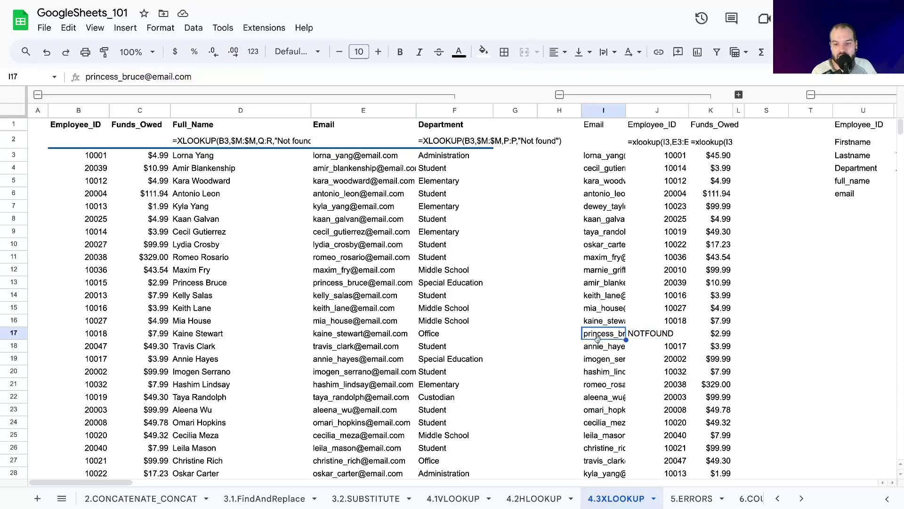
{"action": "left_click", "coordinate": [641, 335]}
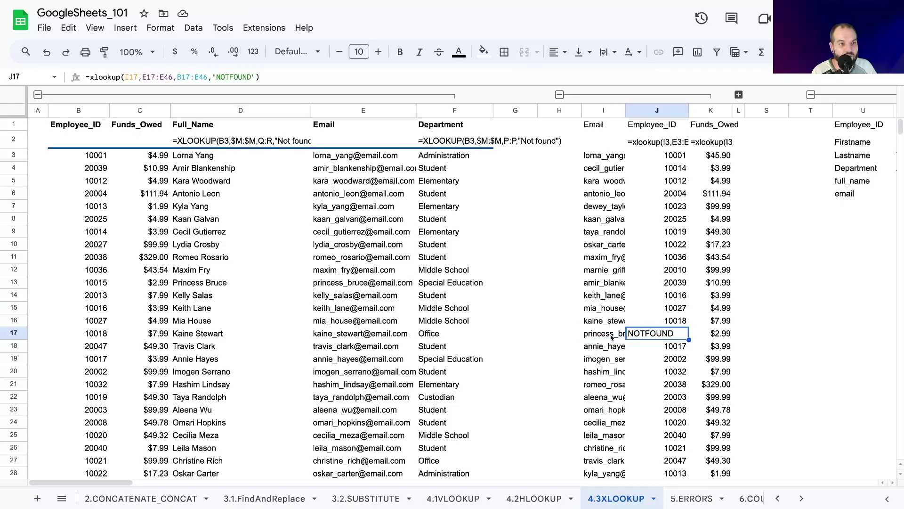
Compare the XLOOKUP formula in J3 with the Funds_Owed formula in K3, checking how their ranges are referenced
{"action": "left_click", "coordinate": [669, 245]}
{"action": "left_click", "coordinate": [656, 159]}
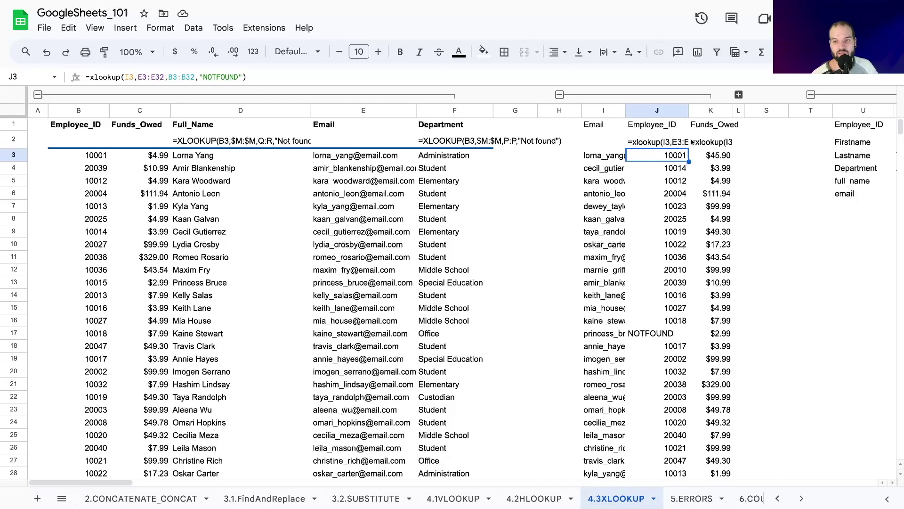
{"action": "left_click", "coordinate": [707, 145]}
{"action": "left_click", "coordinate": [714, 153]}
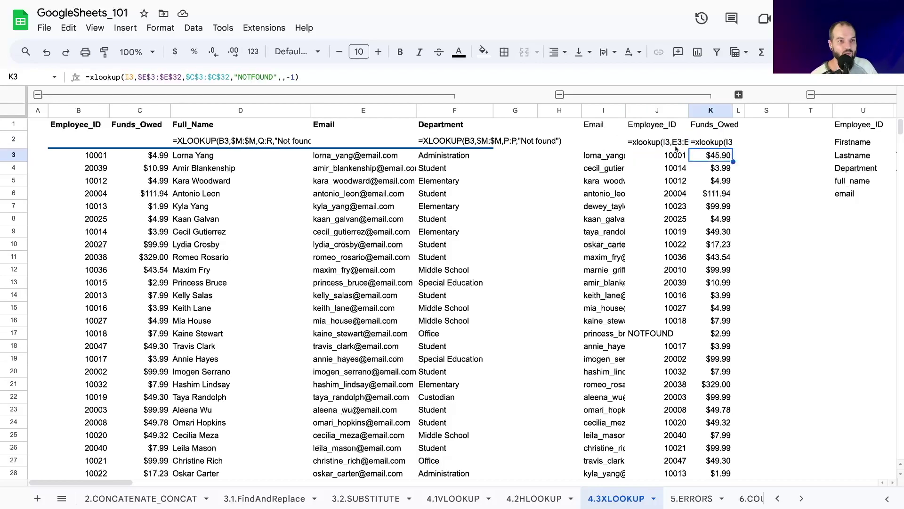
{"action": "left_click", "coordinate": [657, 159]}
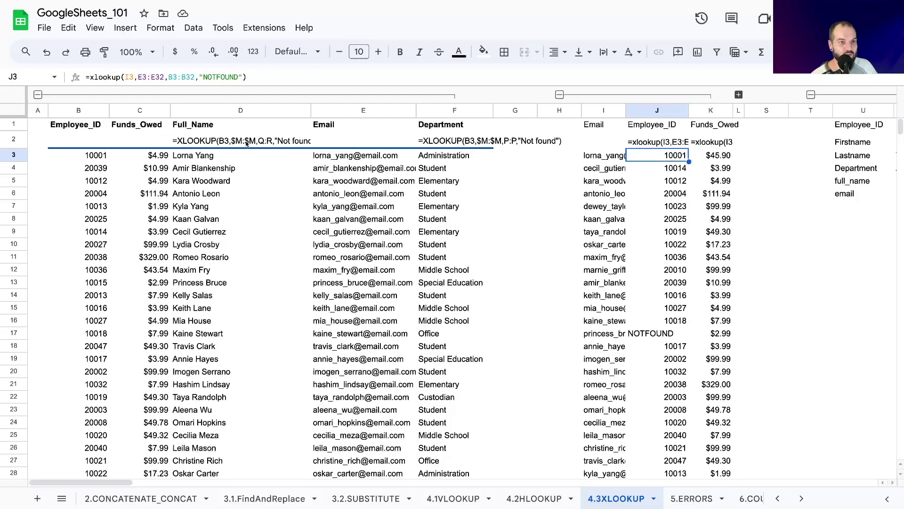
Trace how the lookup and result ranges shift from the J3 formula through J4, J5 and J6 to J17
{"action": "left_click", "coordinate": [153, 77]}
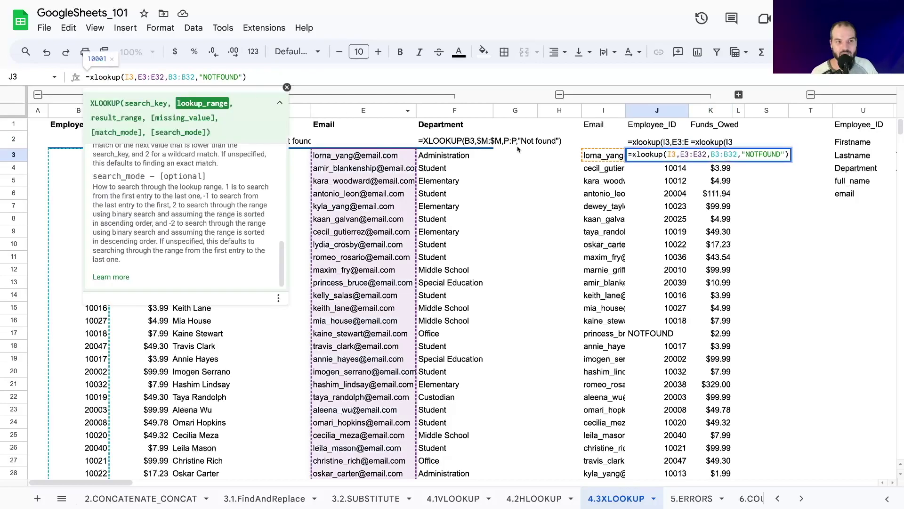
{"action": "left_click", "coordinate": [659, 171]}
{"action": "left_click", "coordinate": [664, 181]}
{"action": "left_click", "coordinate": [665, 194]}
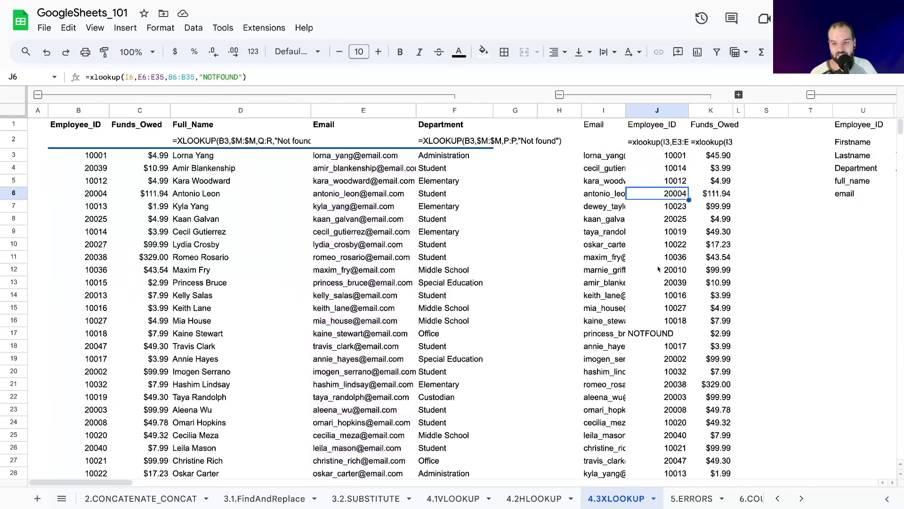
{"action": "scroll", "coordinate": [660, 263], "scroll_direction": "down", "scroll_amount": 3}
{"action": "left_click", "coordinate": [662, 214]}
{"action": "scroll", "coordinate": [661, 218], "scroll_direction": "up", "scroll_amount": 3}
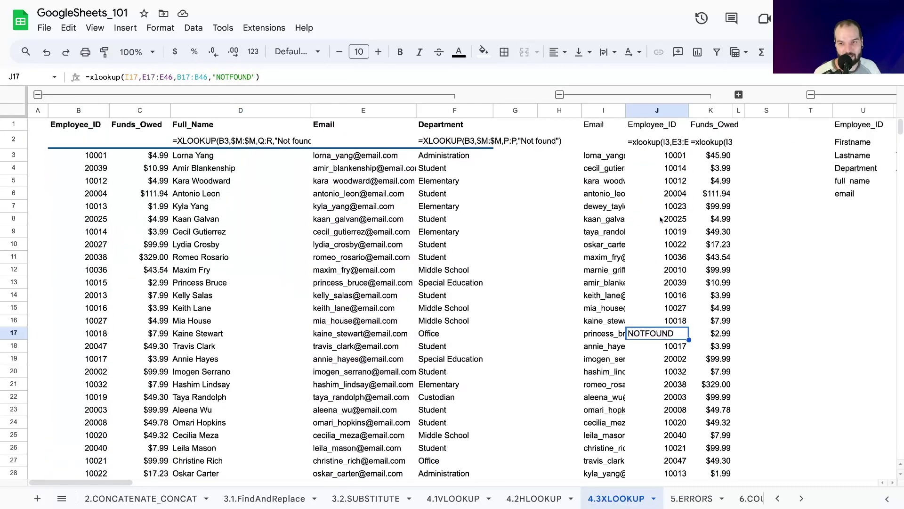
Make the J3 formula's lookup range $E$3:$E$32 and result range $B$3:$B$32 absolute references
{"action": "left_click", "coordinate": [649, 157]}
{"action": "left_click", "coordinate": [145, 78]}
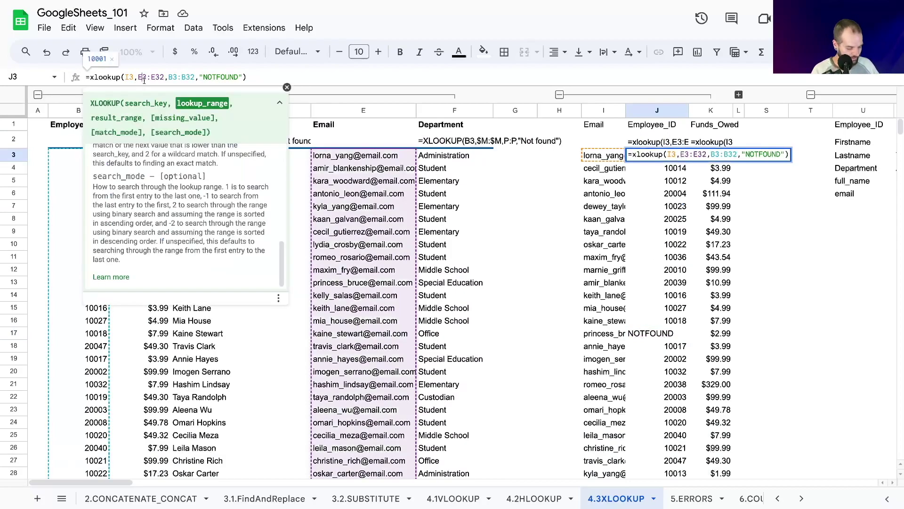
{"action": "key", "text": "F4"}
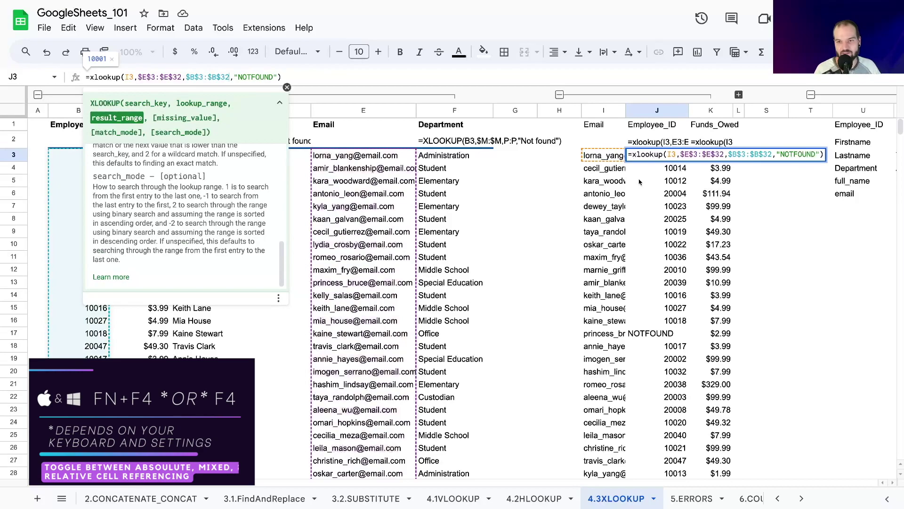
{"action": "key", "text": "Return"}
Fill the J3 formula down the Employee_ID column to J28
{"action": "left_click", "coordinate": [654, 159]}
{"action": "left_click_drag", "start_coordinate": [688, 161], "coordinate": [689, 339]}
{"action": "scroll", "coordinate": [688, 340], "scroll_direction": "down", "scroll_amount": 3}
{"action": "left_click_drag", "start_coordinate": [688, 213], "coordinate": [688, 351]}
{"action": "scroll", "coordinate": [754, 386], "scroll_direction": "up", "scroll_amount": 3}
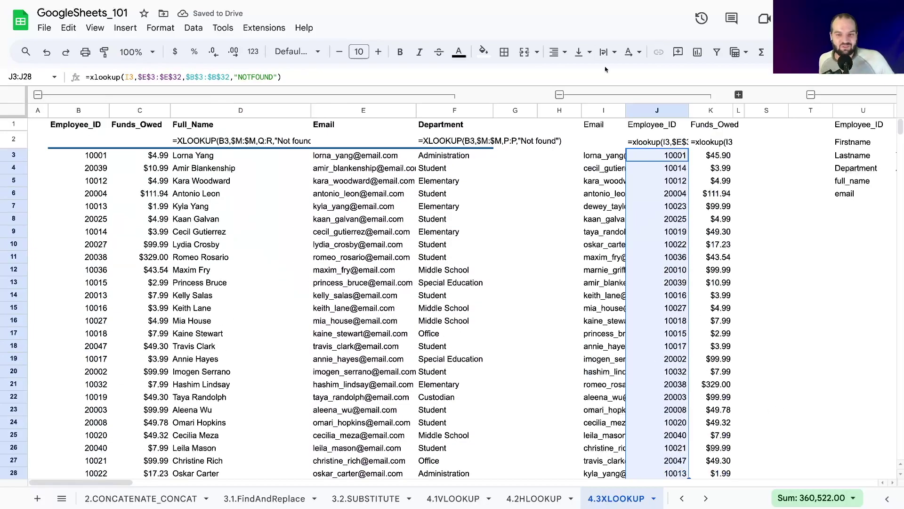
{"action": "left_click", "coordinate": [600, 145]}
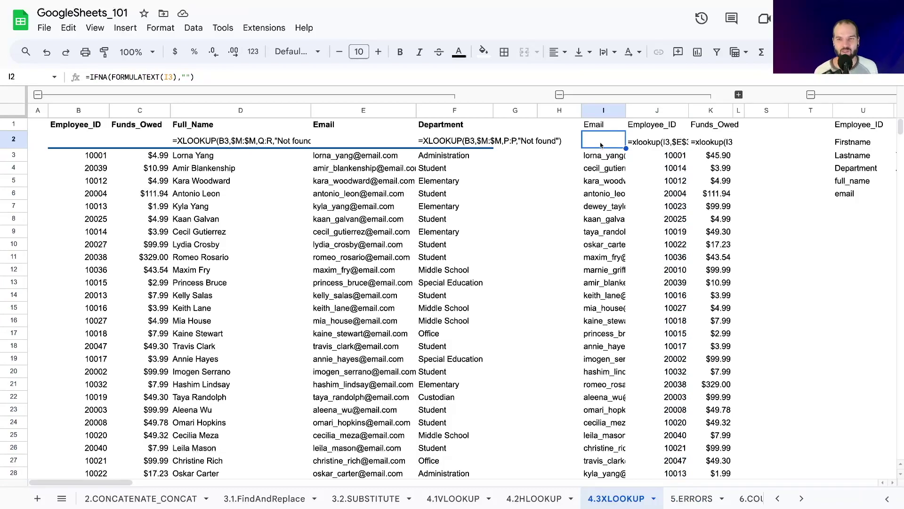
{"action": "left_click", "coordinate": [639, 146]}
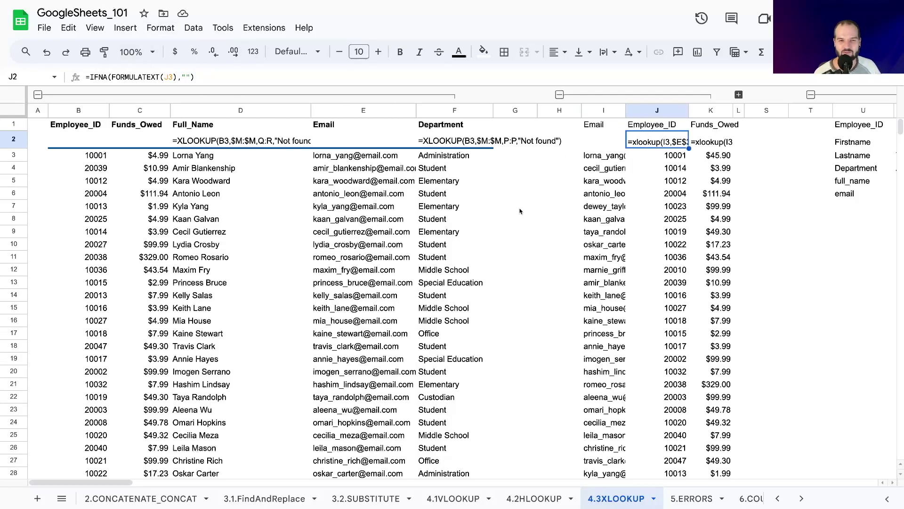